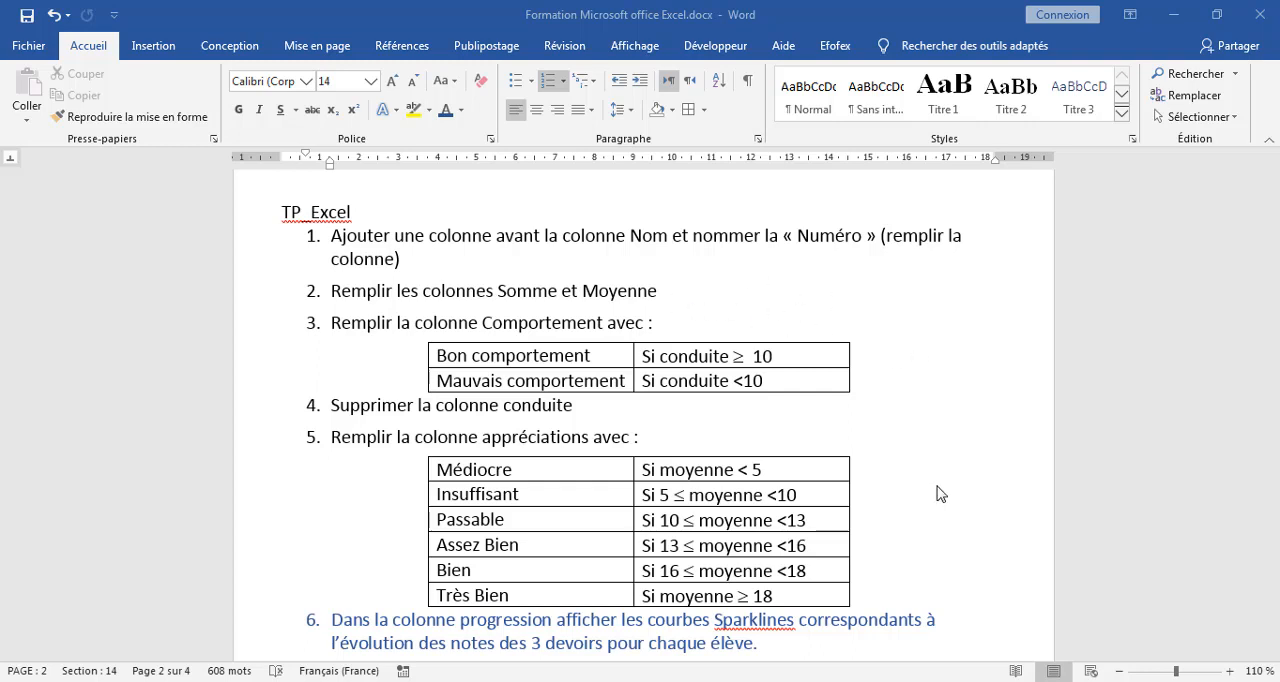
Review the TP_Excel exercise list in the Word document, including the tasks with concentration and PH tables, and glance at the Excel workbook.
scroll(945, 436, "down", 1)
scroll(945, 436, "down", 3)
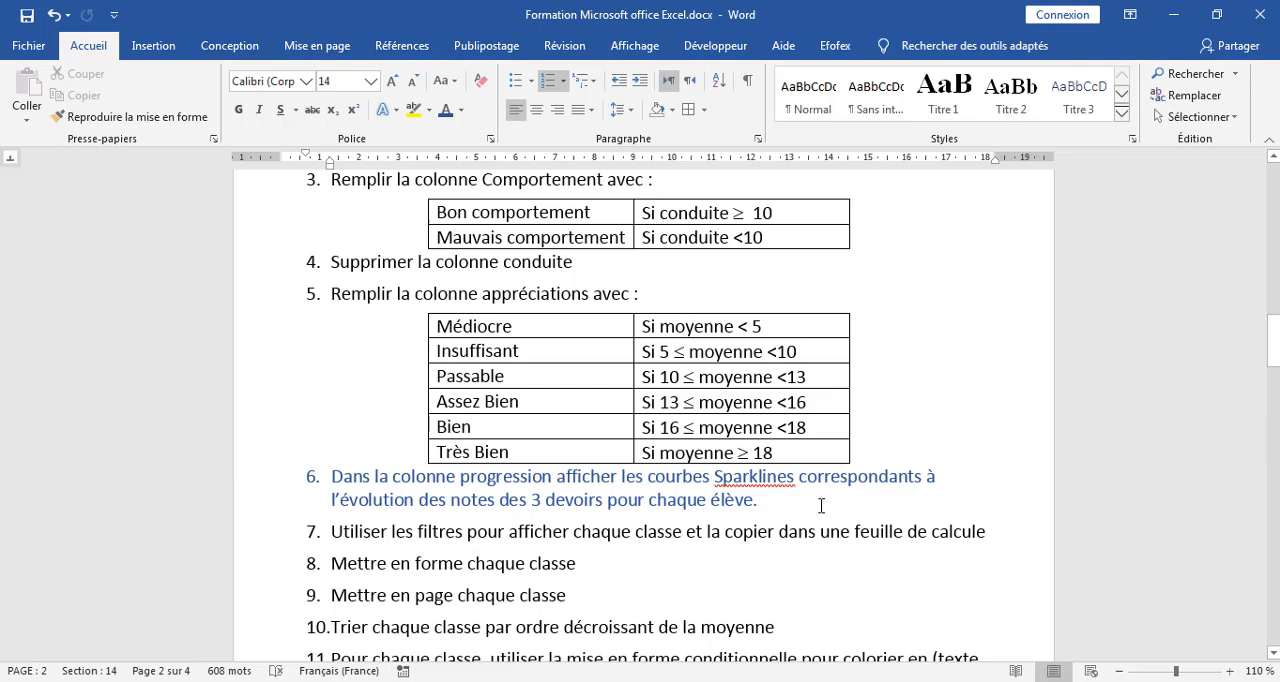
left_click(920, 411)
scroll(925, 413, "down", 4)
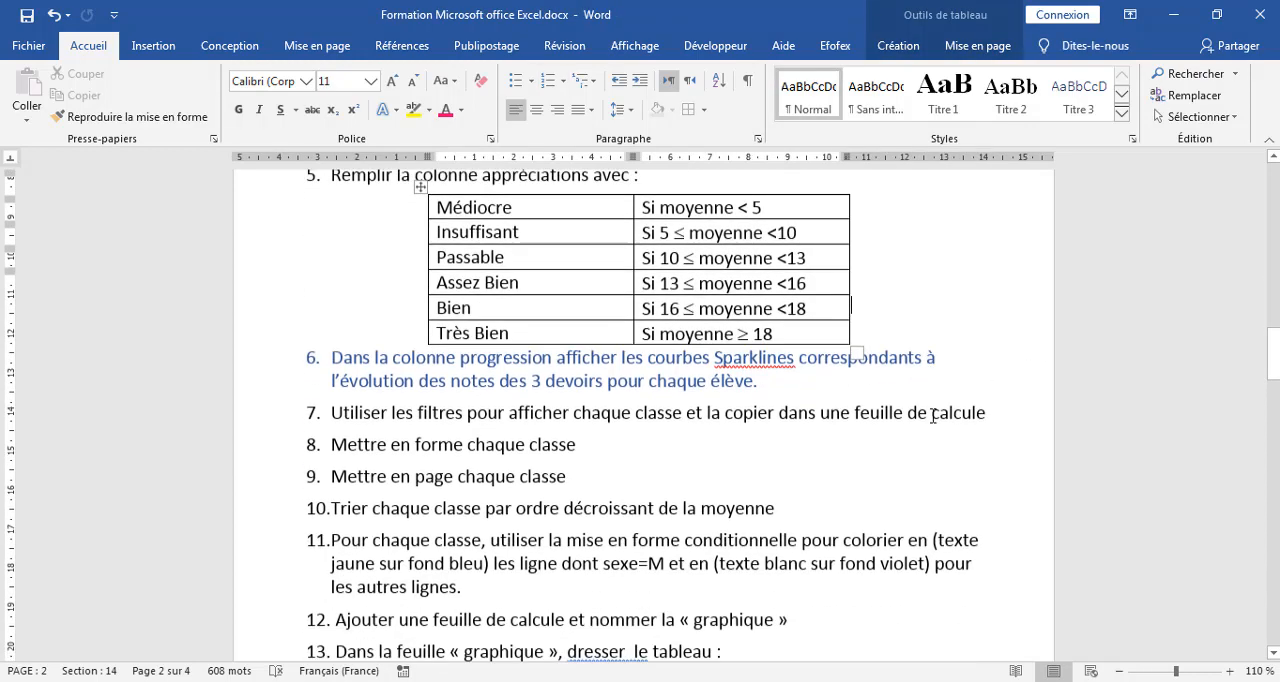
scroll(932, 415, "down", 6)
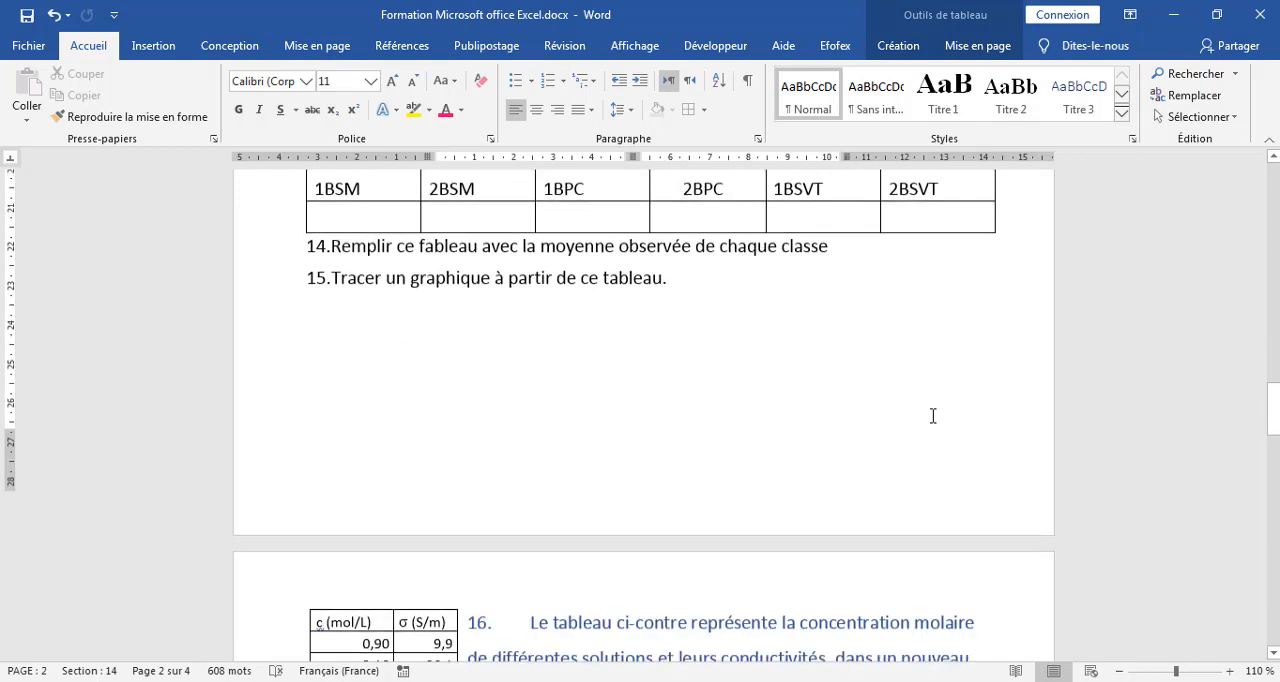
scroll(932, 416, "down", 1)
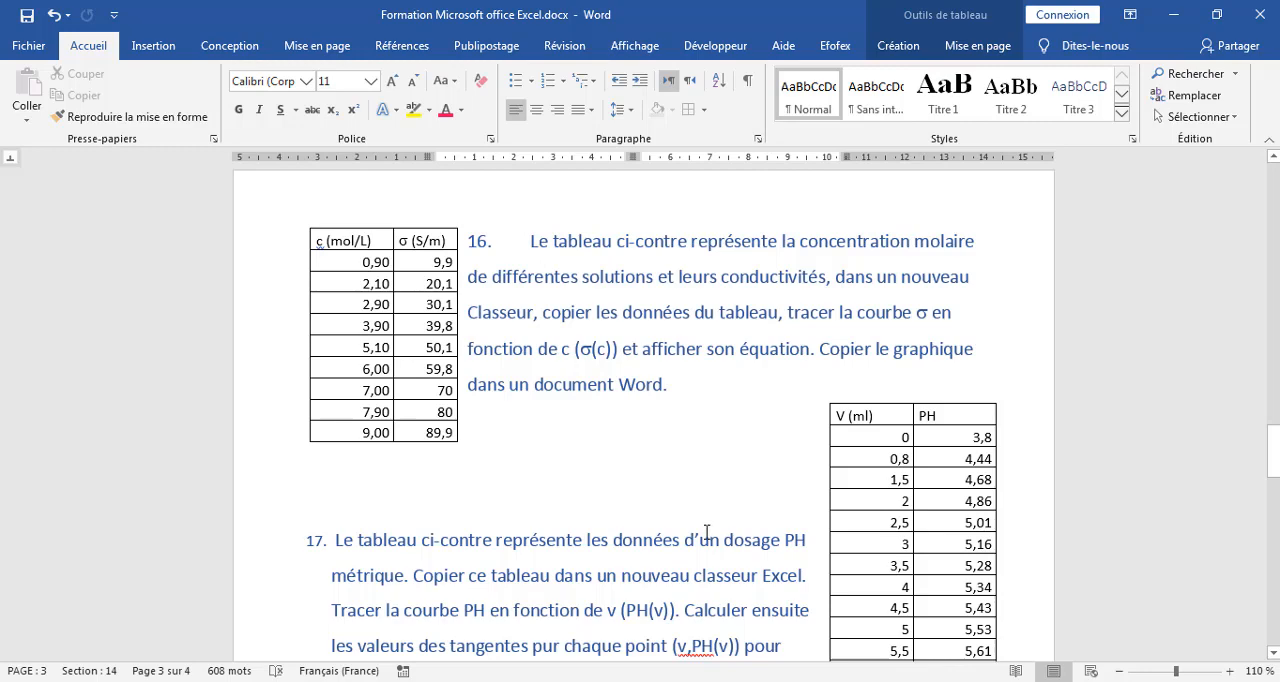
scroll(712, 528, "down", 1)
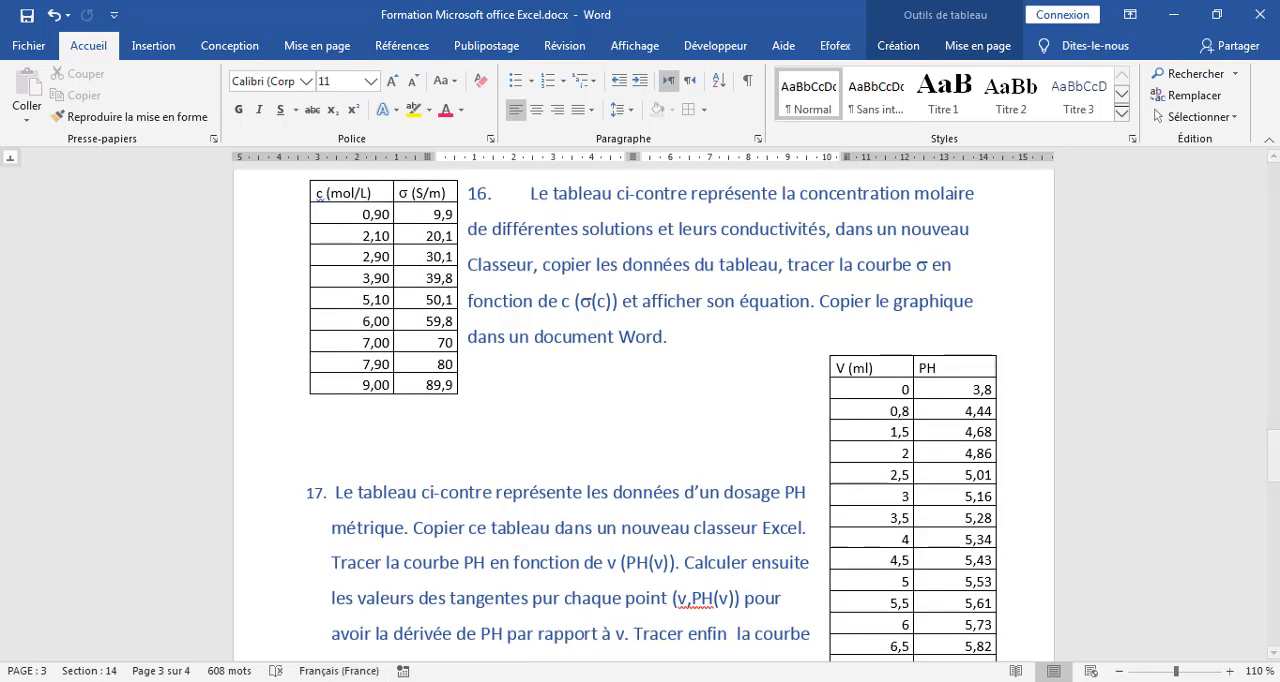
mouse_move(316, 681)
left_click(316, 600)
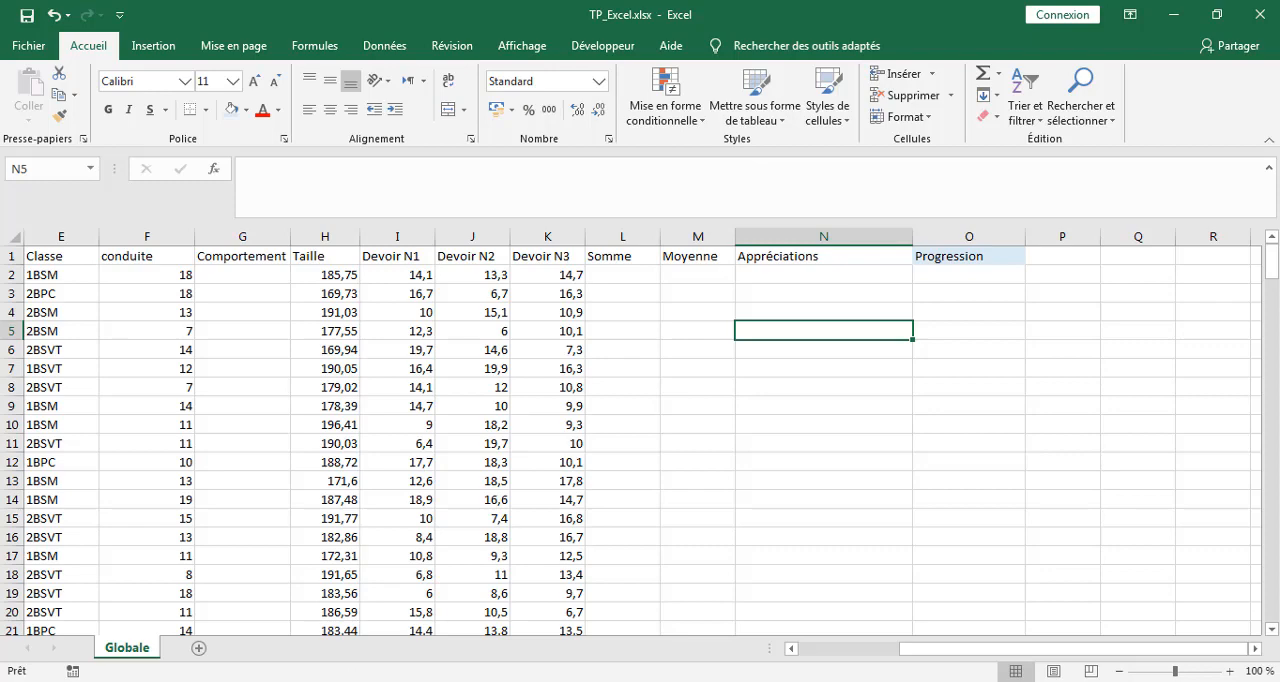
left_click(227, 680)
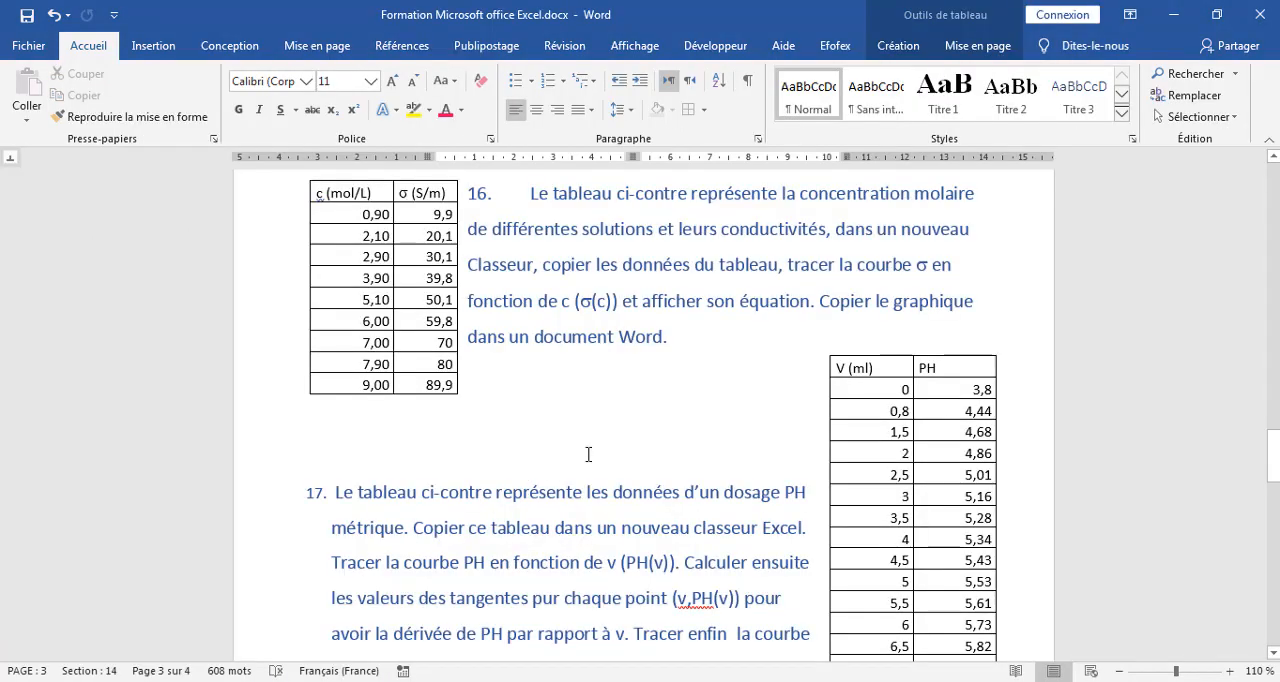
left_click_drag(1275, 441, 1261, 356)
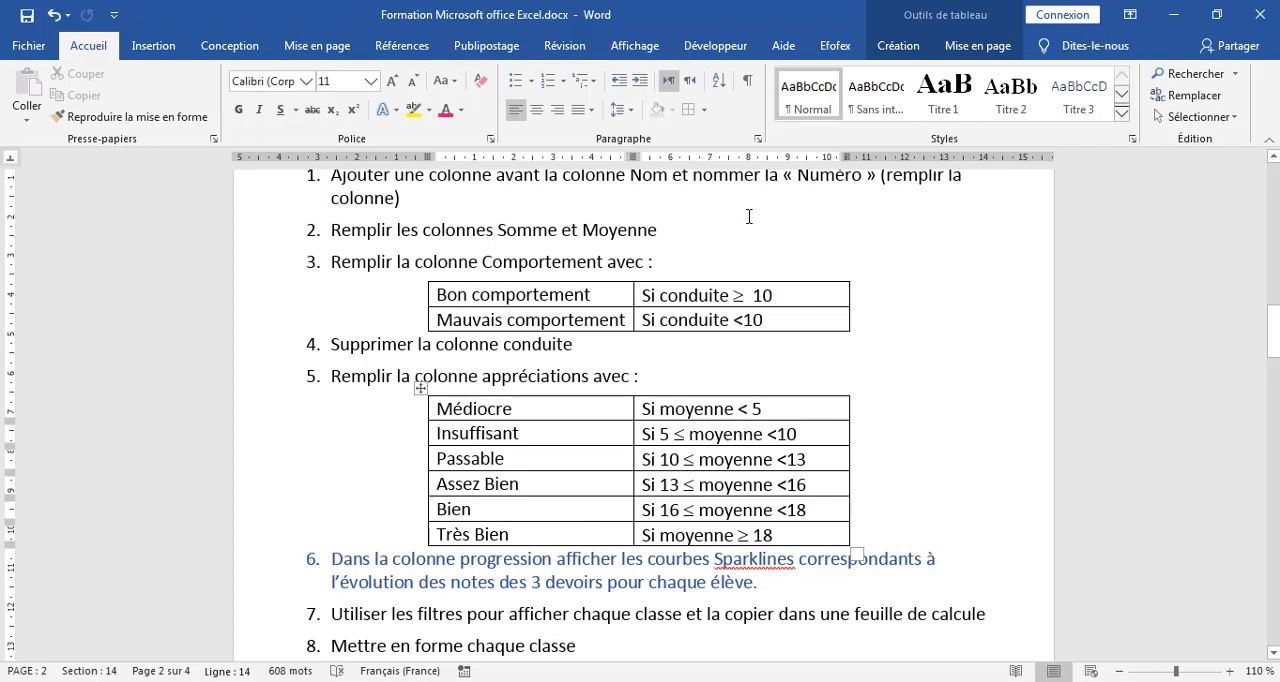
left_click(671, 196)
scroll(671, 200, "up", 1)
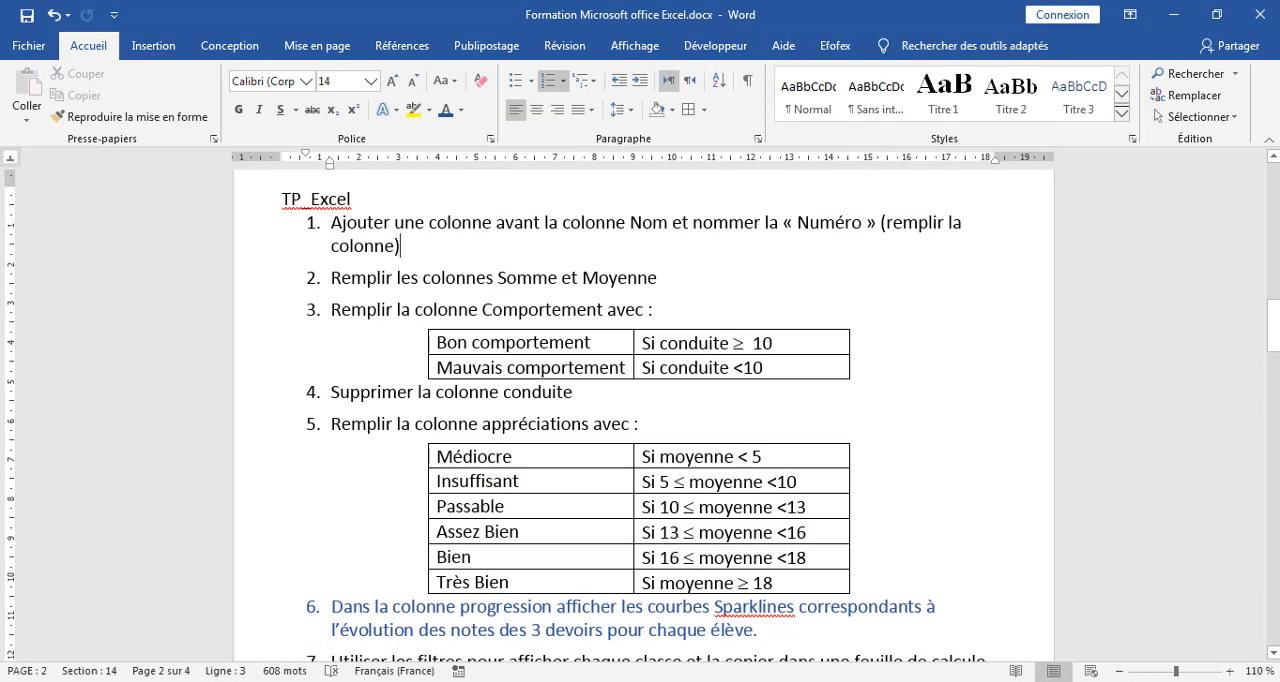
Switch to the TP_Excel.xlsx workbook in Excel and insert an empty column before the Nom column.
left_click(352, 680)
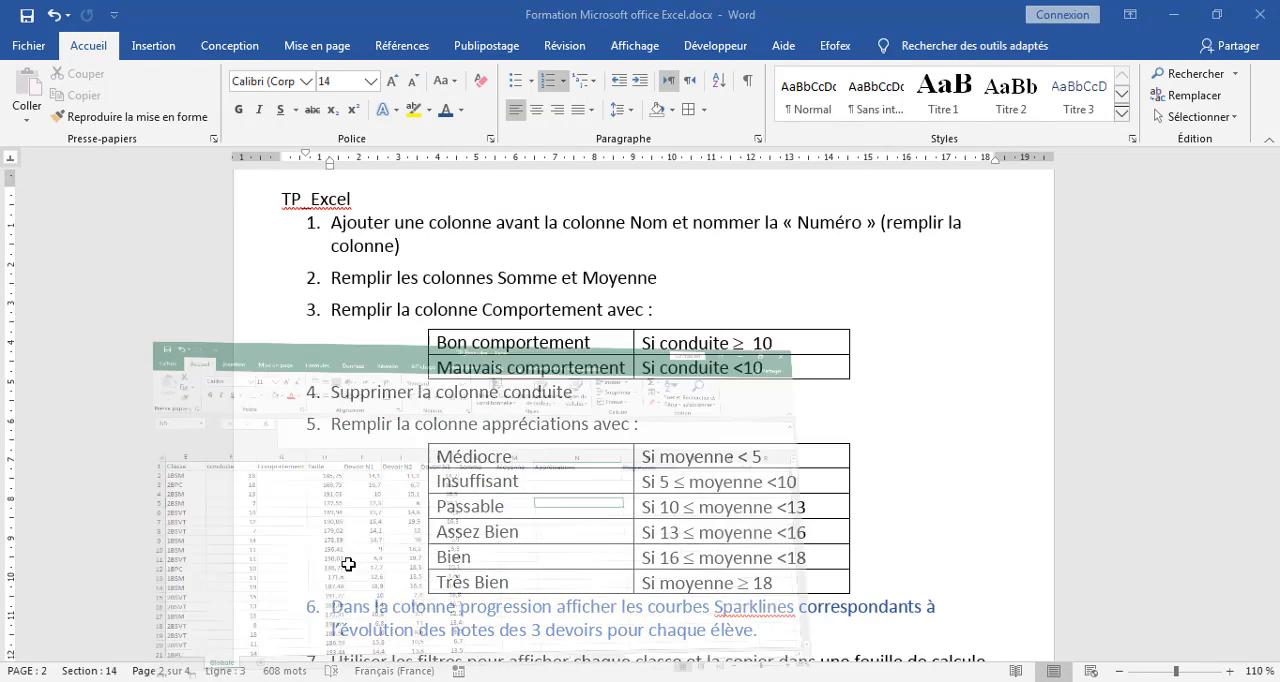
left_click_drag(934, 648, 803, 648)
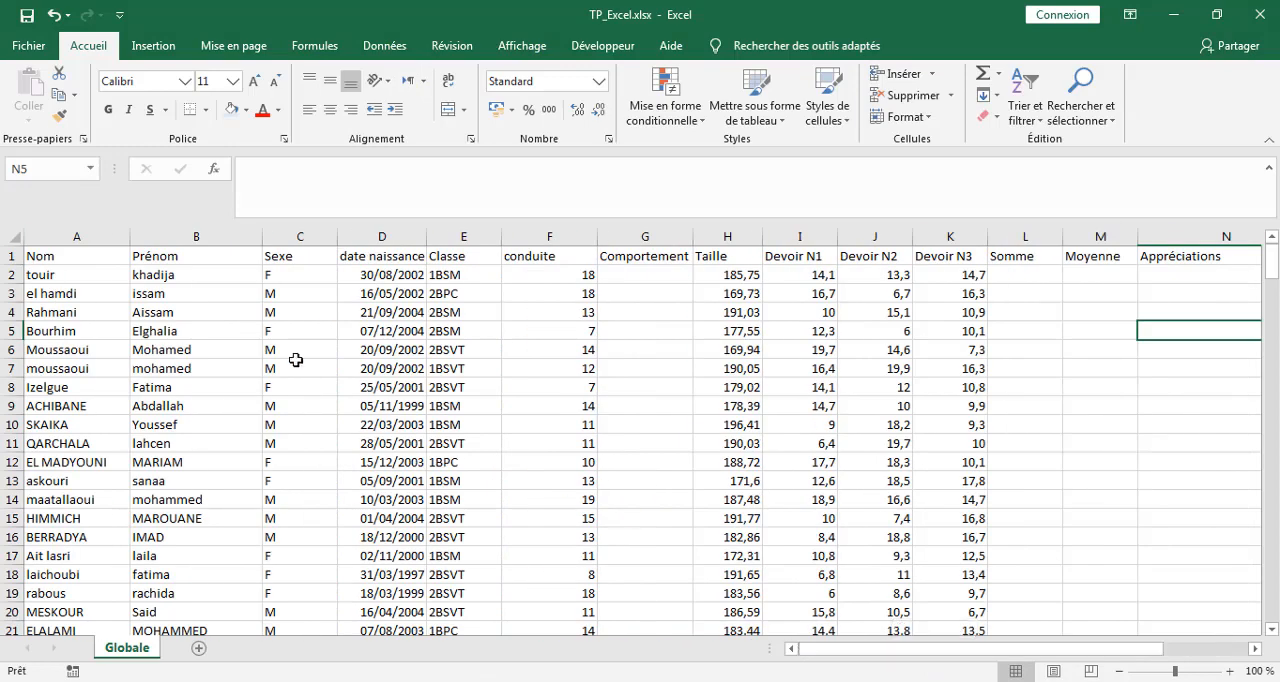
left_click(70, 235)
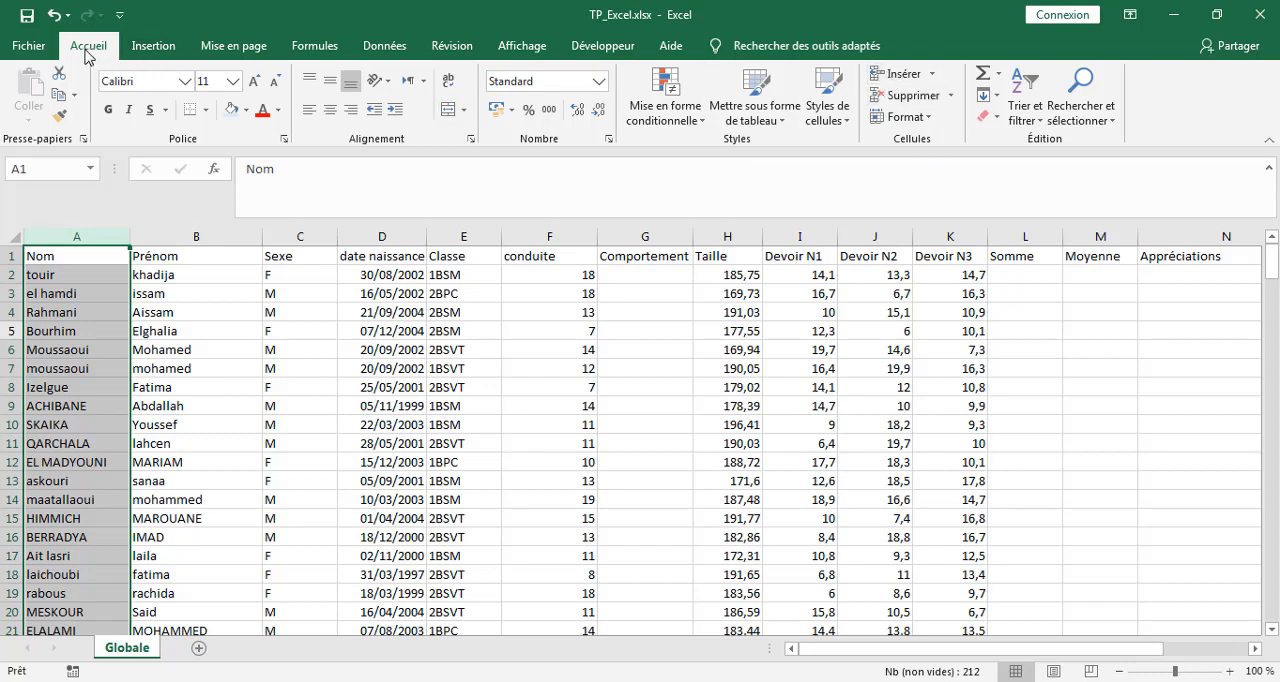
left_click(895, 74)
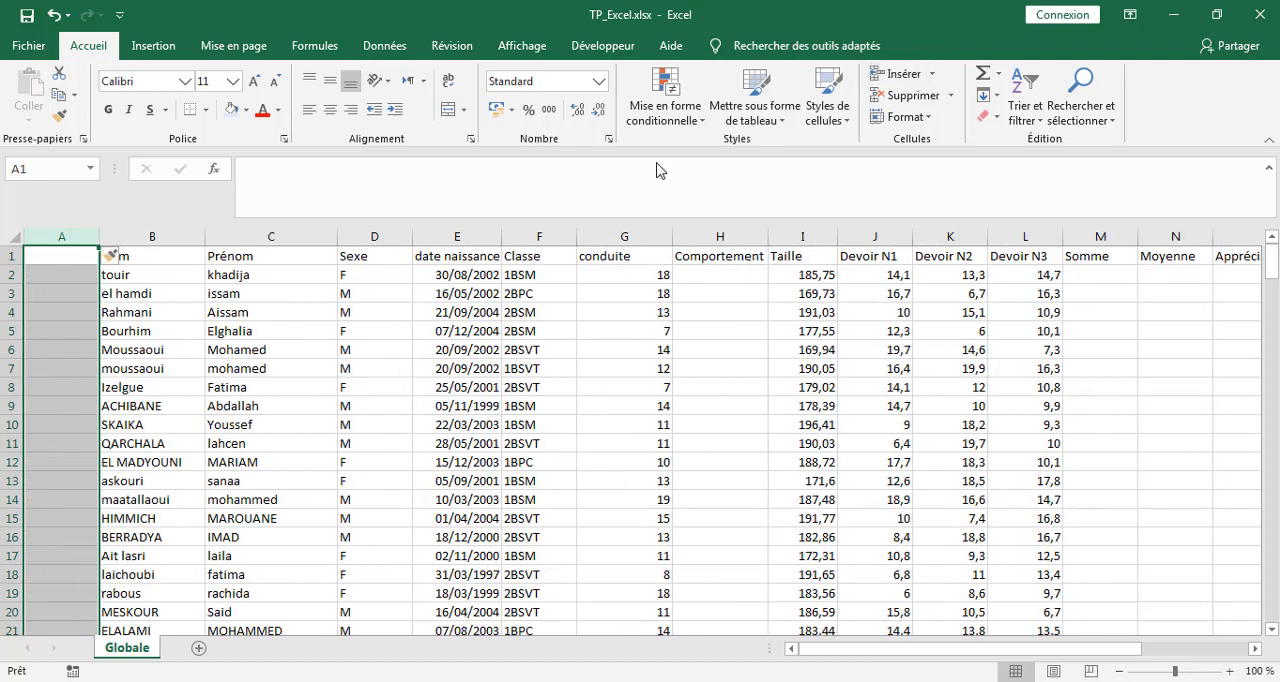
left_click(80, 319)
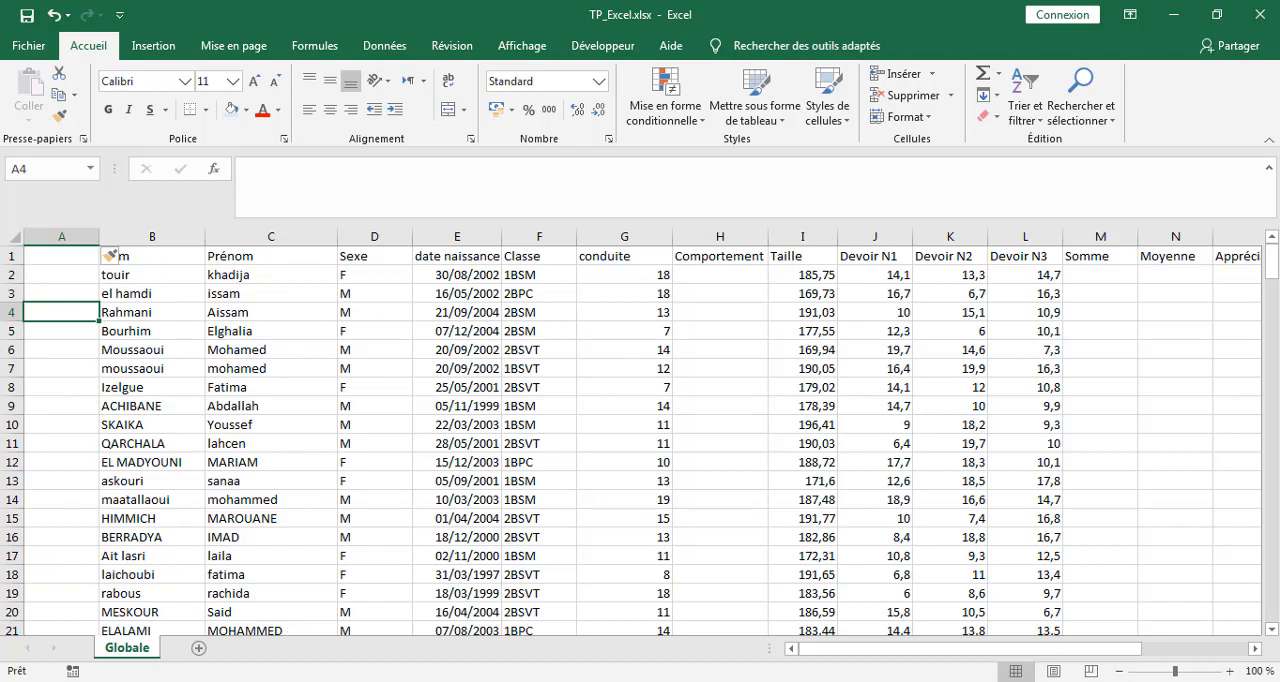
Check the first task in the Word instructions and enter the header Numéro in cell A1 of the Excel workbook.
left_click(252, 680)
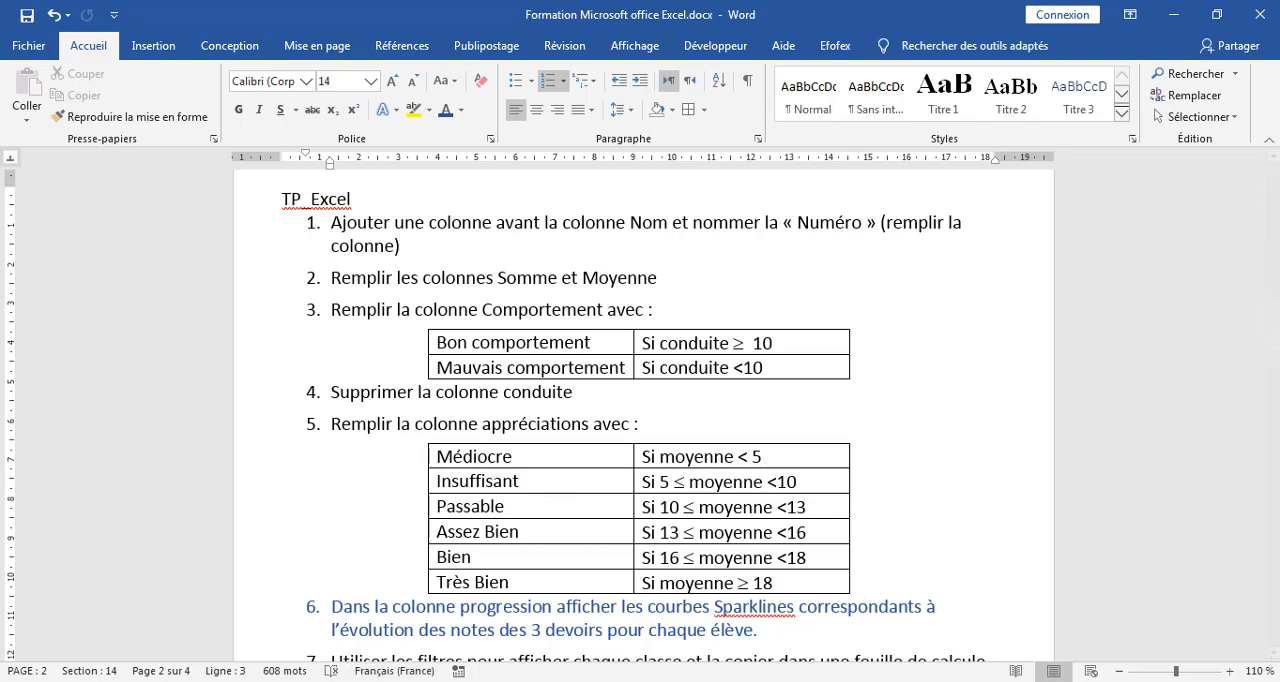
mouse_move(316, 681)
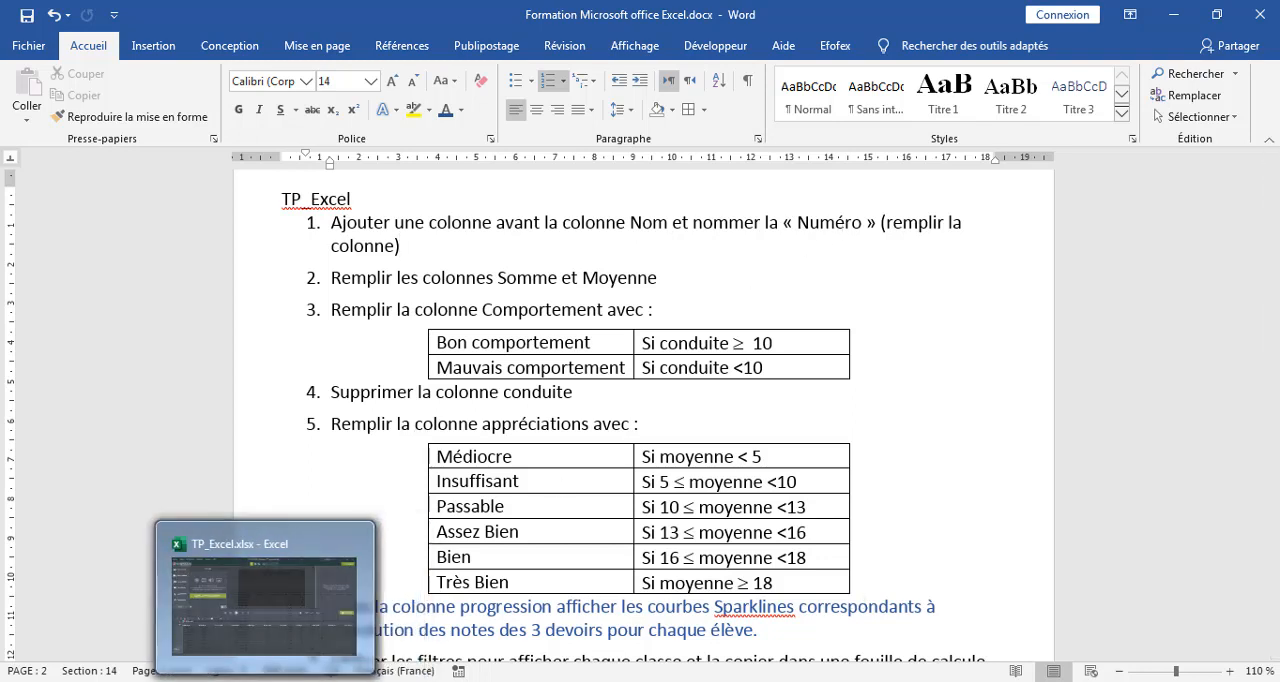
left_click(316, 600)
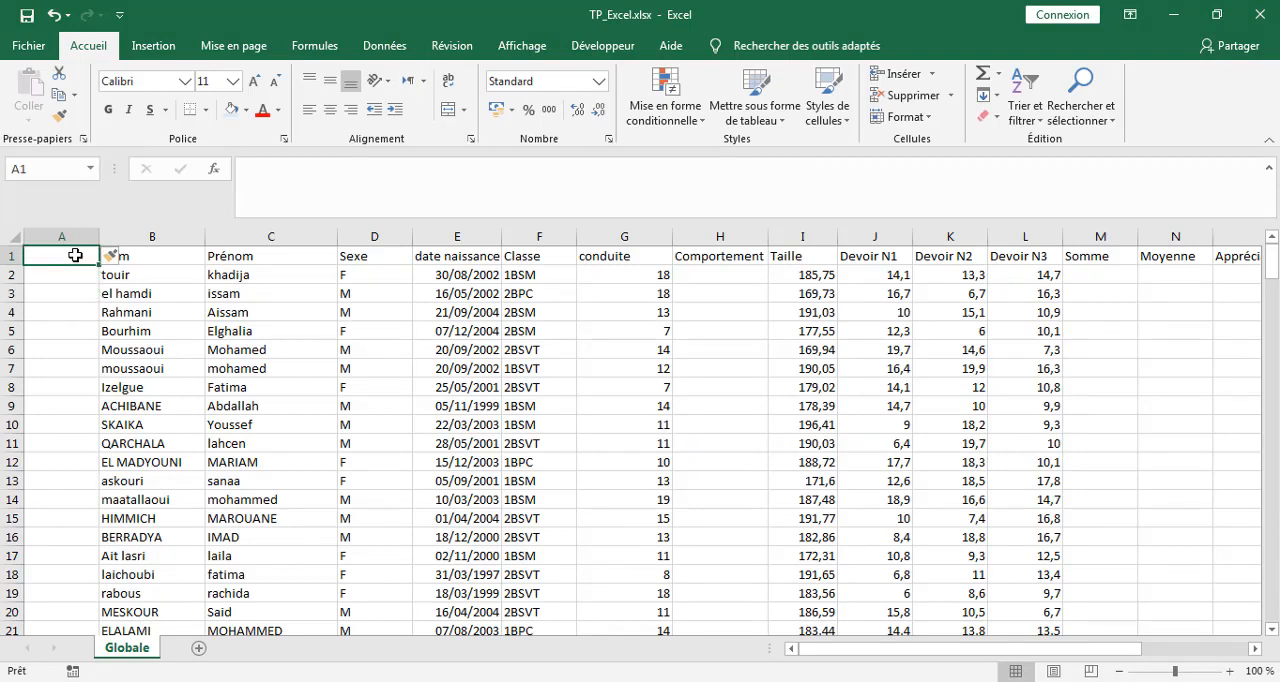
type("Num")
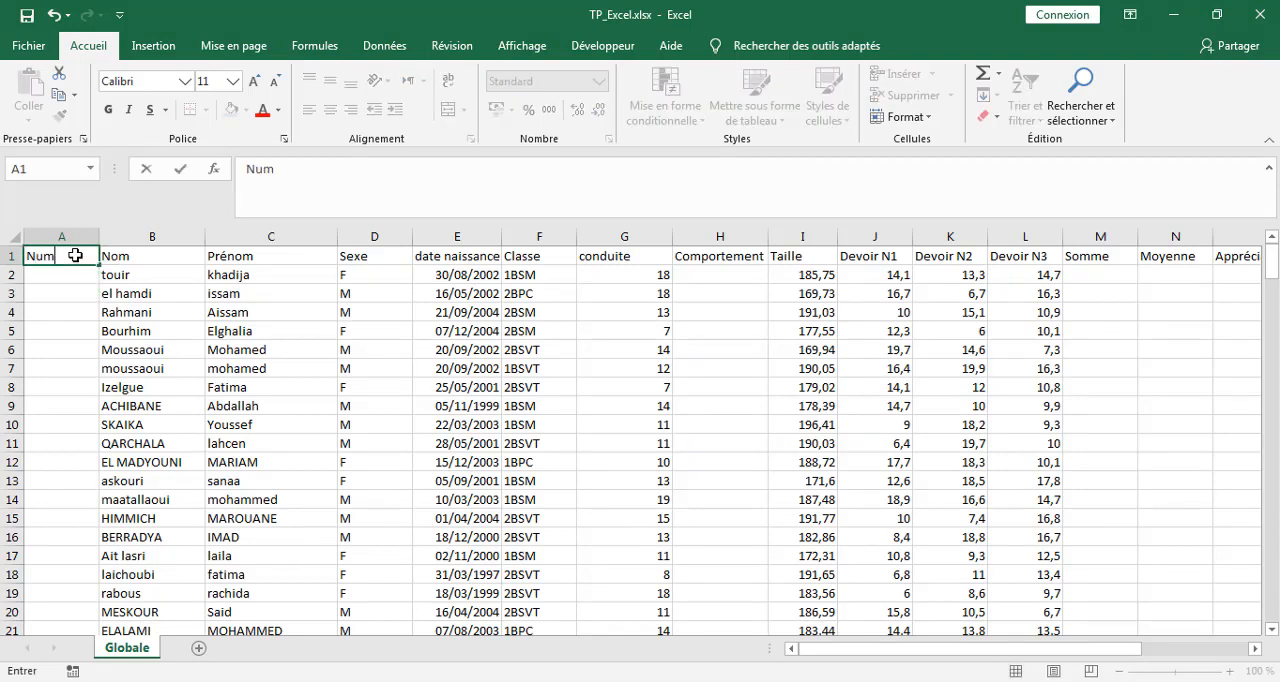
type("éro")
key("Return")
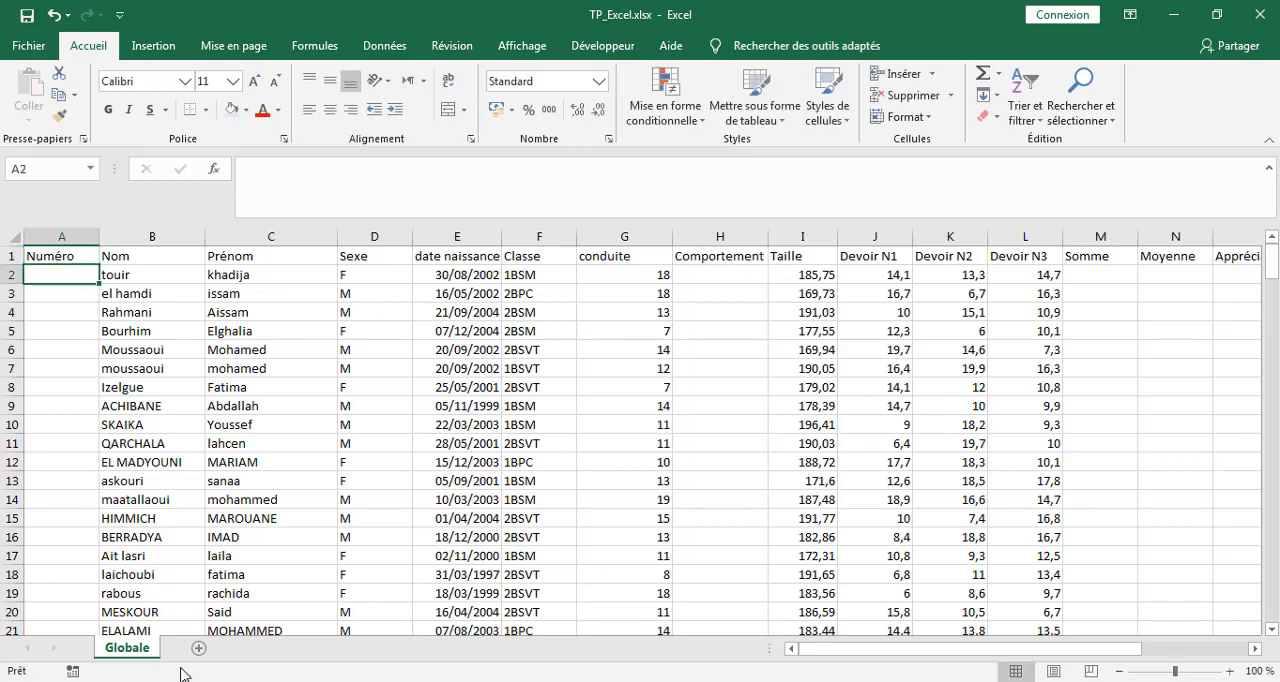
Recheck the Word instructions, enter 1 in A2 of the workbook and fill the Numéro column down to the last student as an incremented series.
key("alt+Tab")
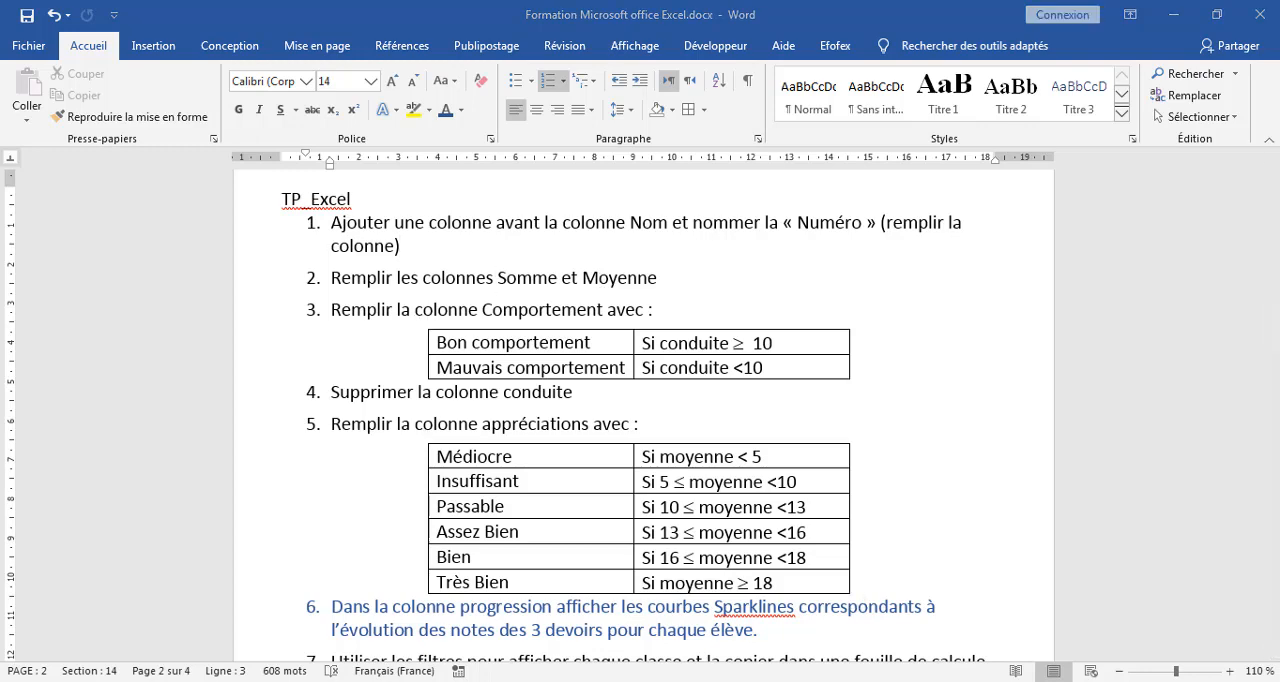
key("alt+Tab")
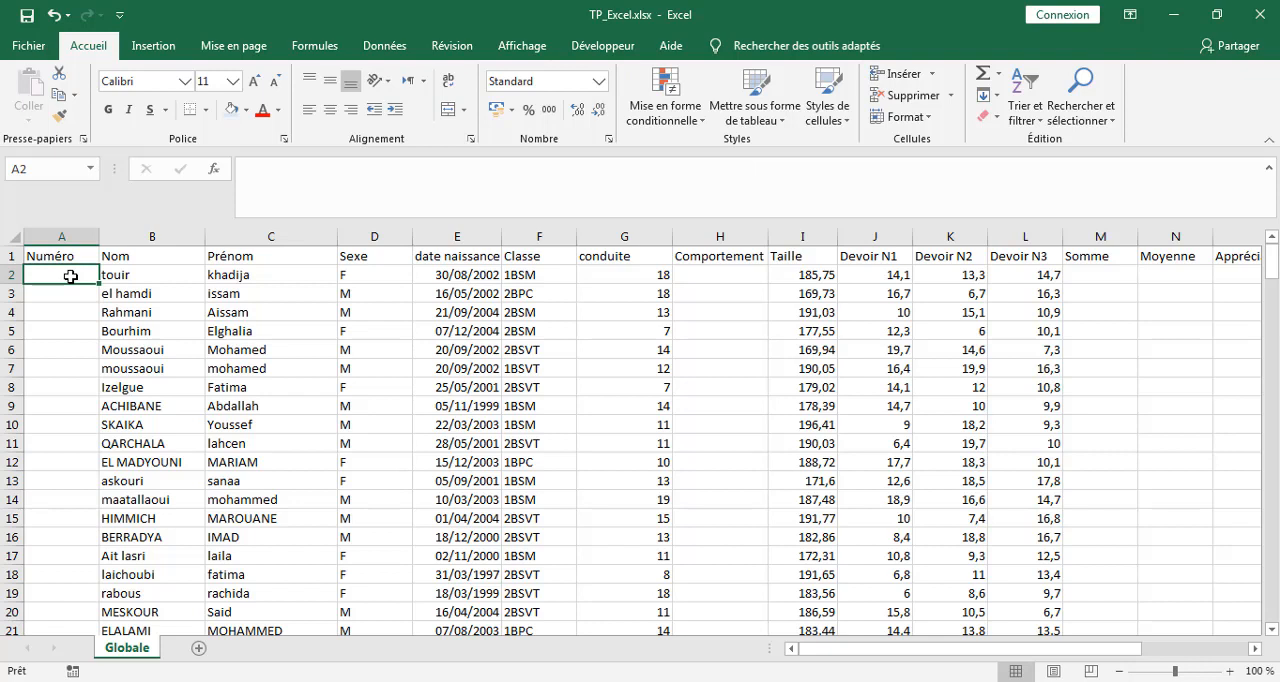
type("1")
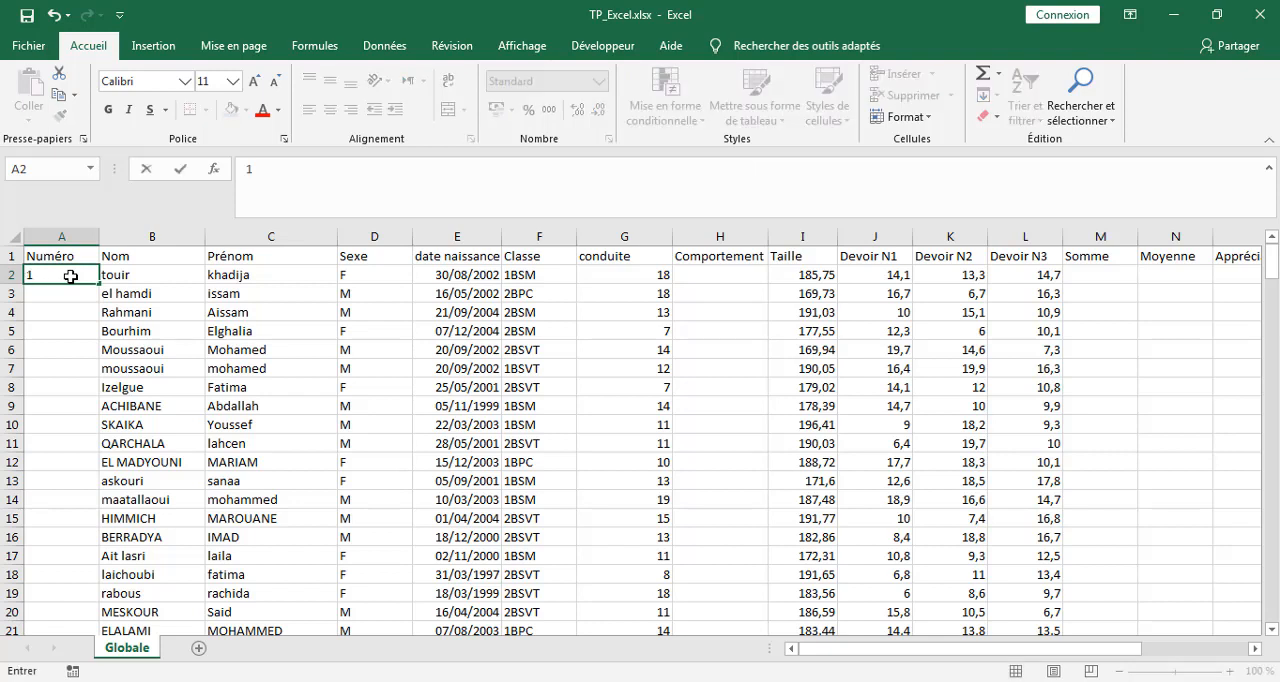
key("Return")
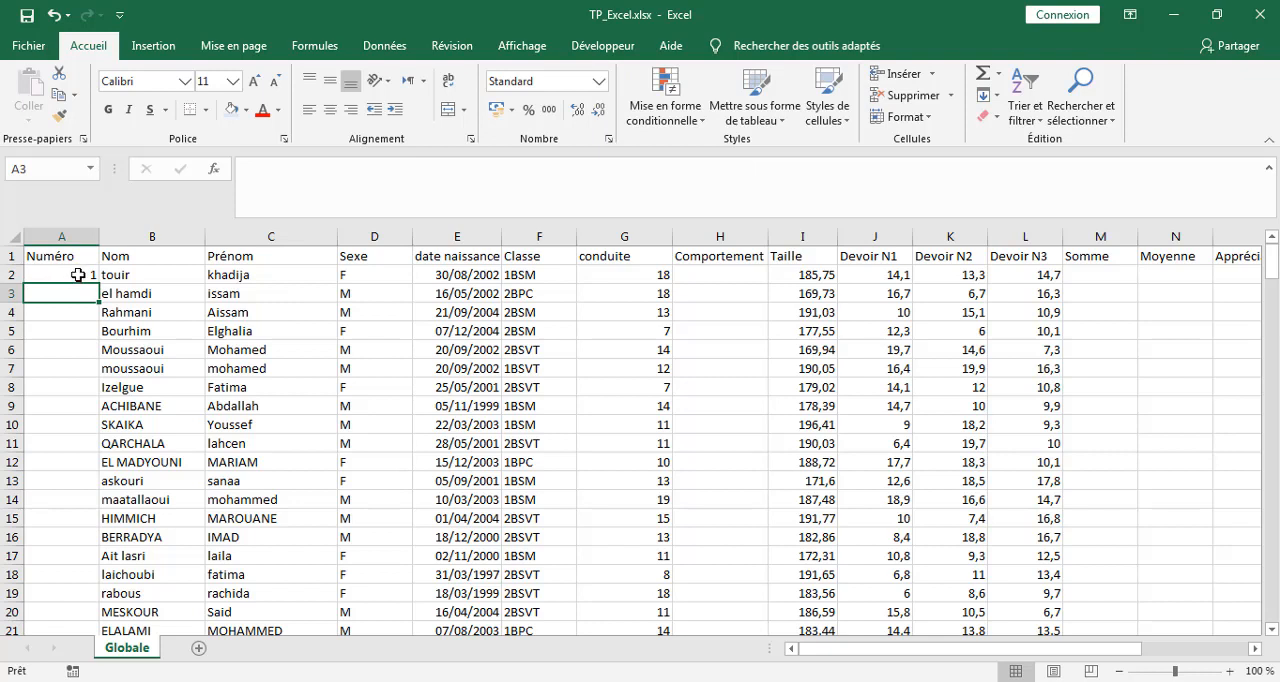
left_click(76, 276)
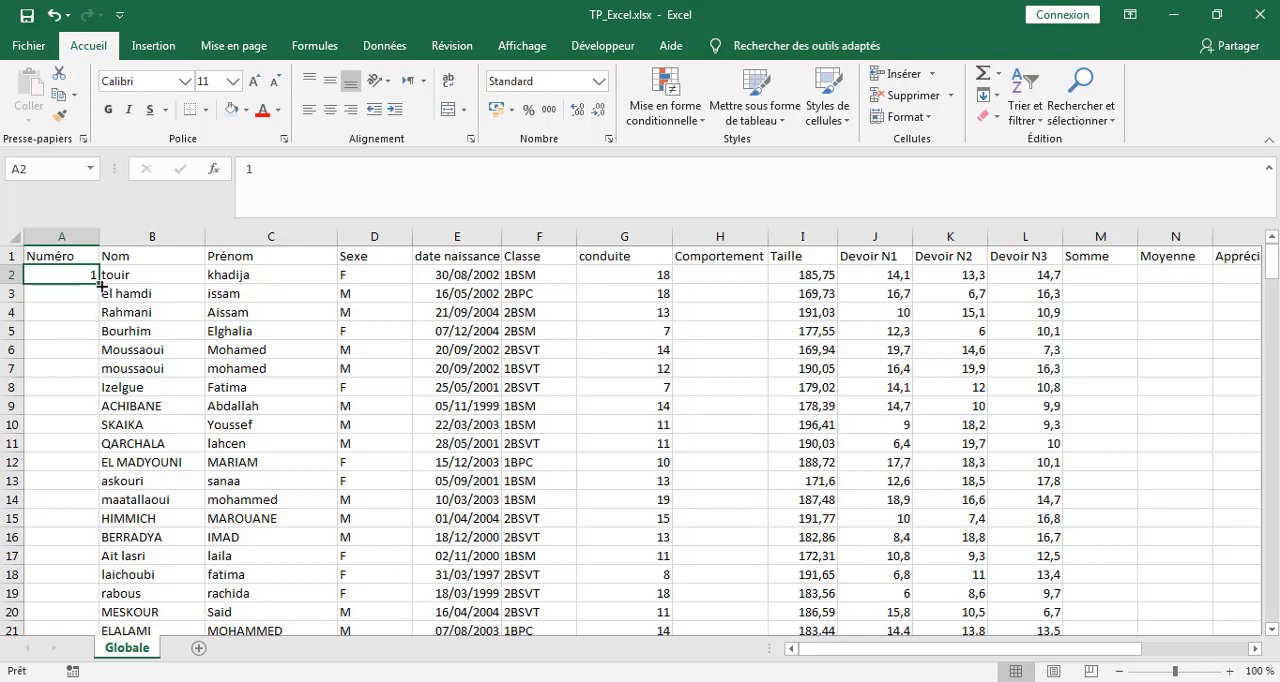
double_click(97, 286)
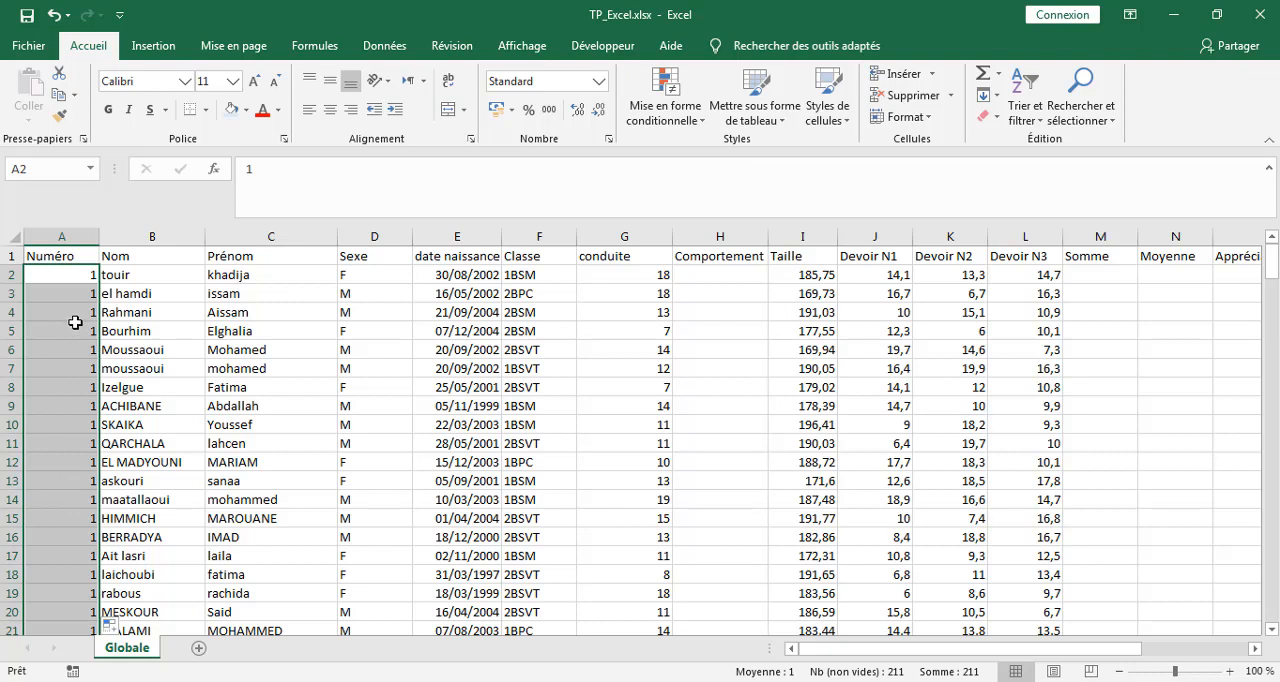
left_click(113, 624)
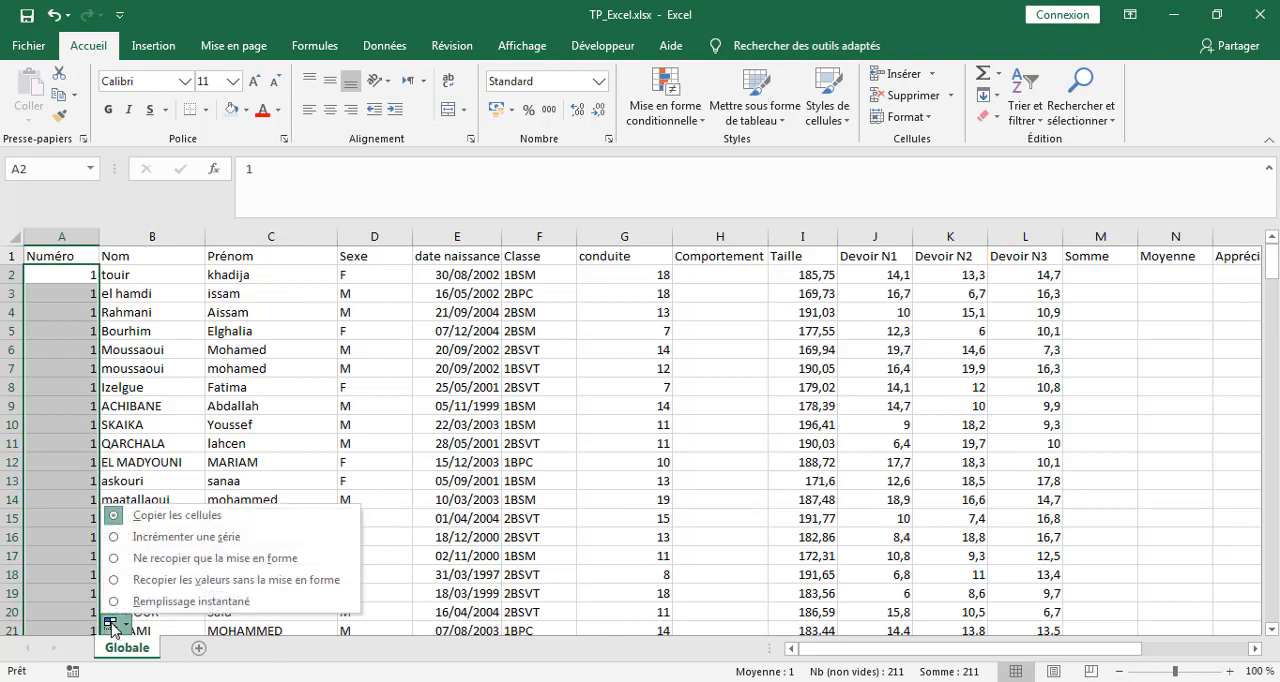
left_click(157, 546)
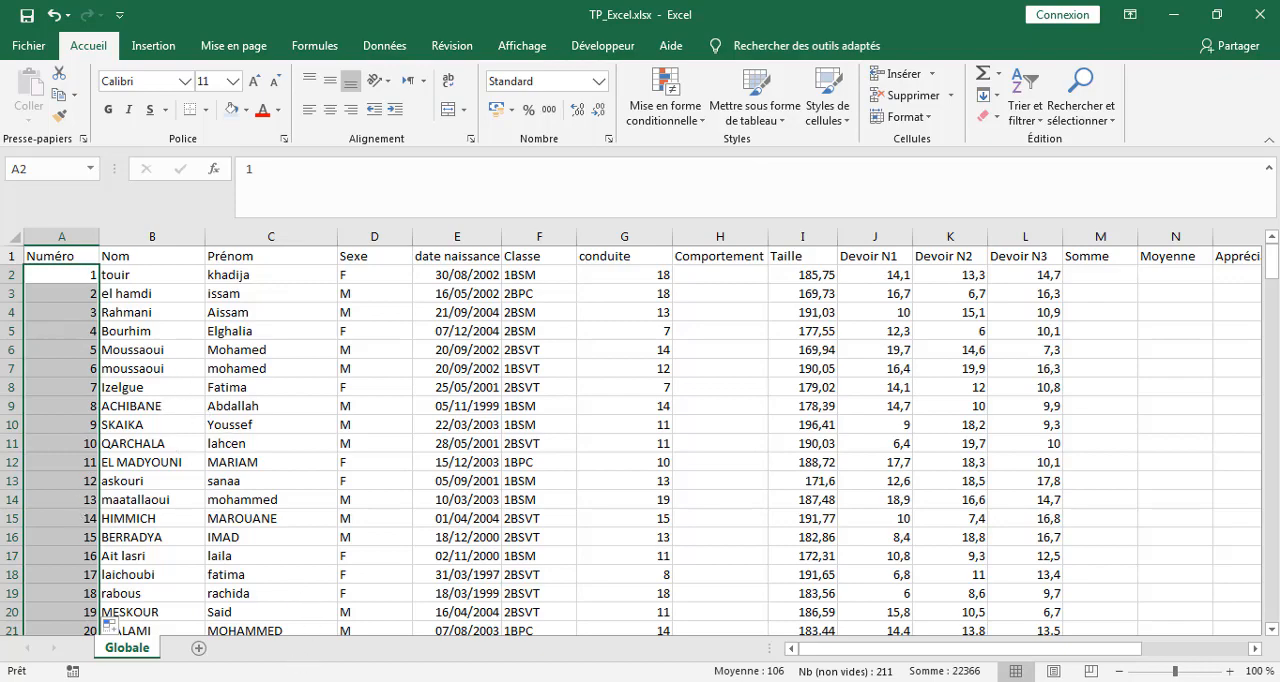
Consult the second task in Word and total the first student's three Devoir marks in M2 of the workbook with =SOMME(J2:L2).
left_click(360, 680)
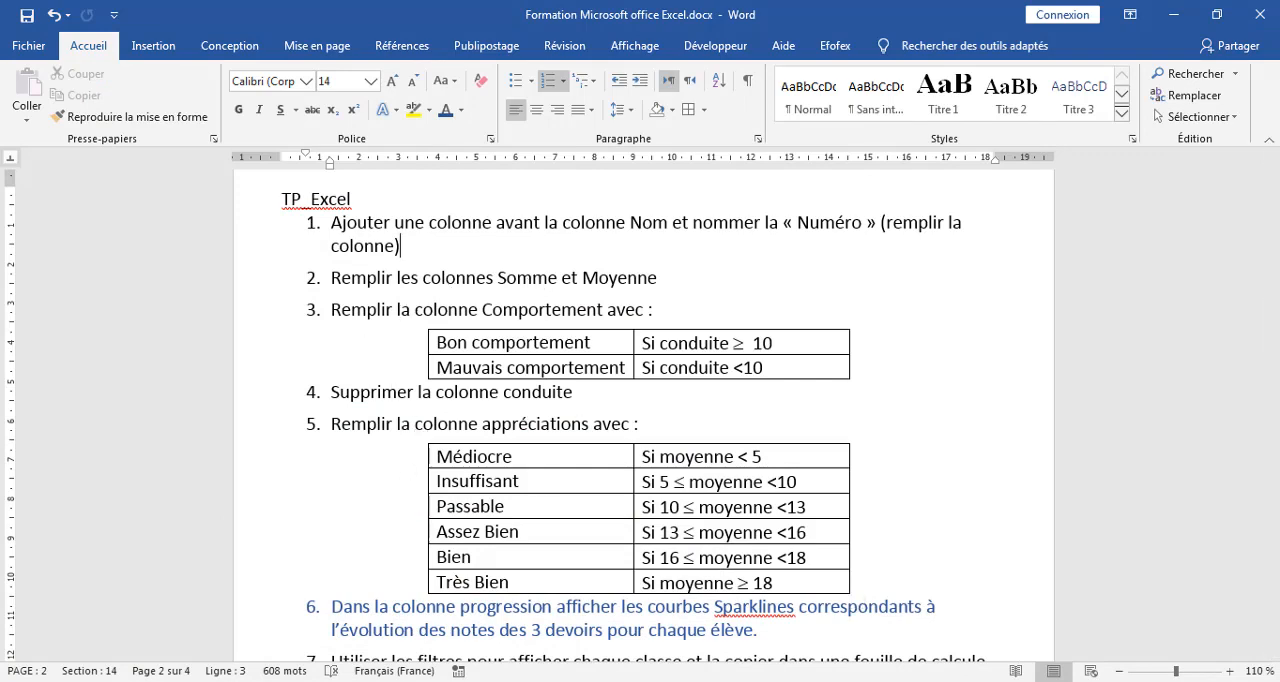
left_click(360, 680)
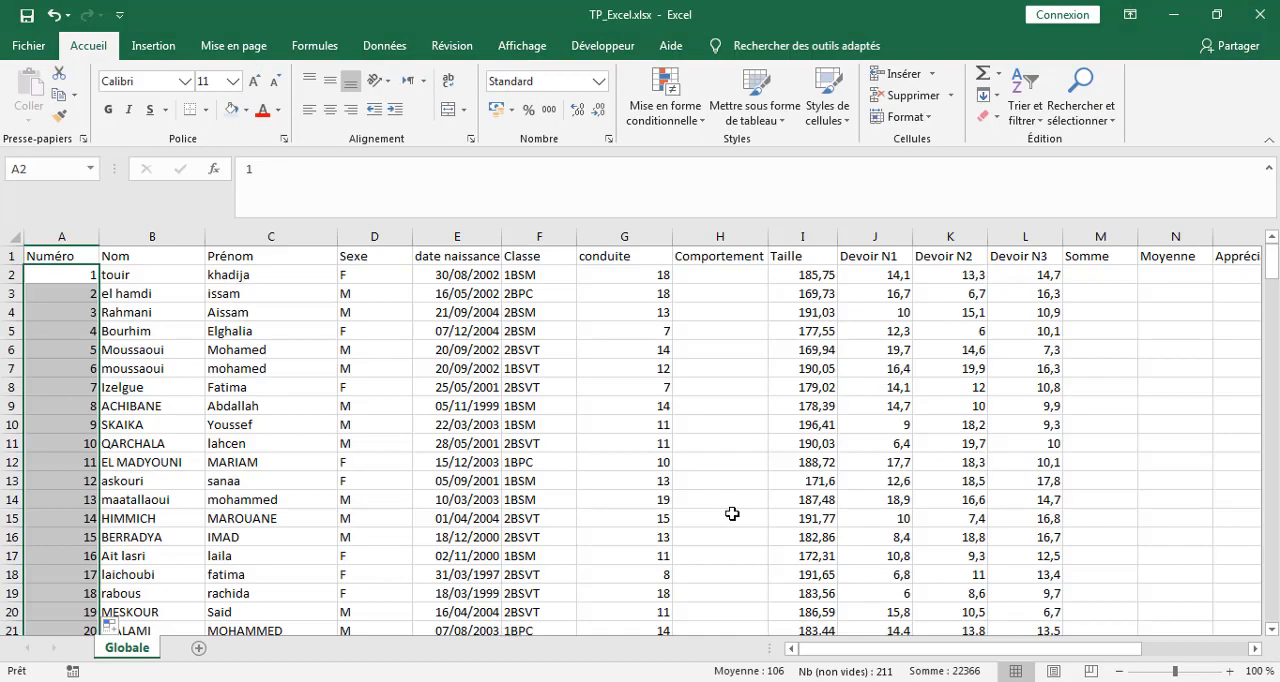
left_click(1098, 277)
left_click(1098, 277)
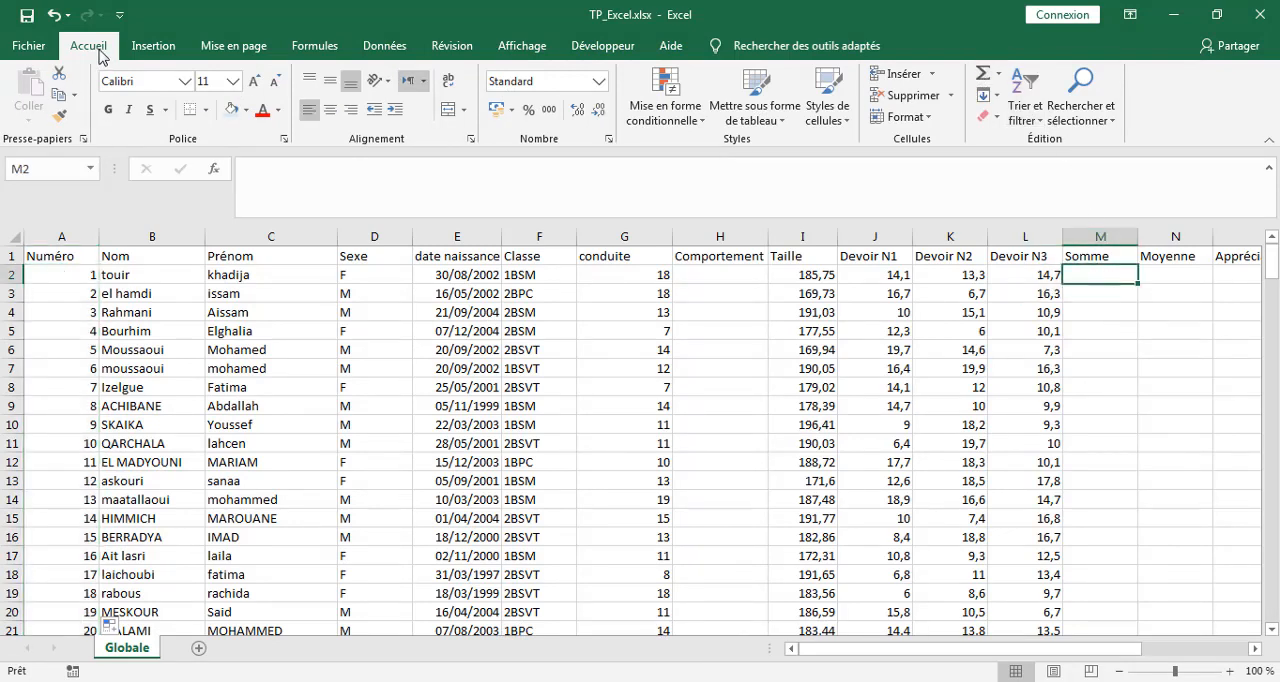
left_click(1001, 80)
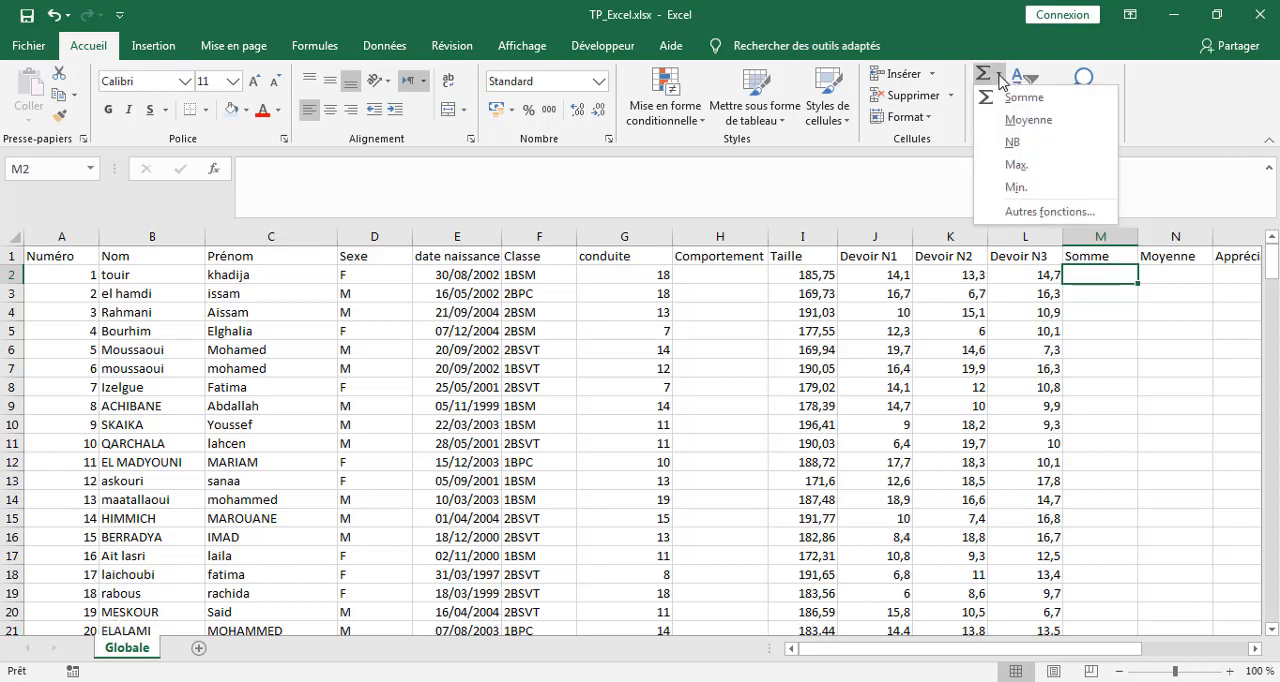
left_click(1015, 100)
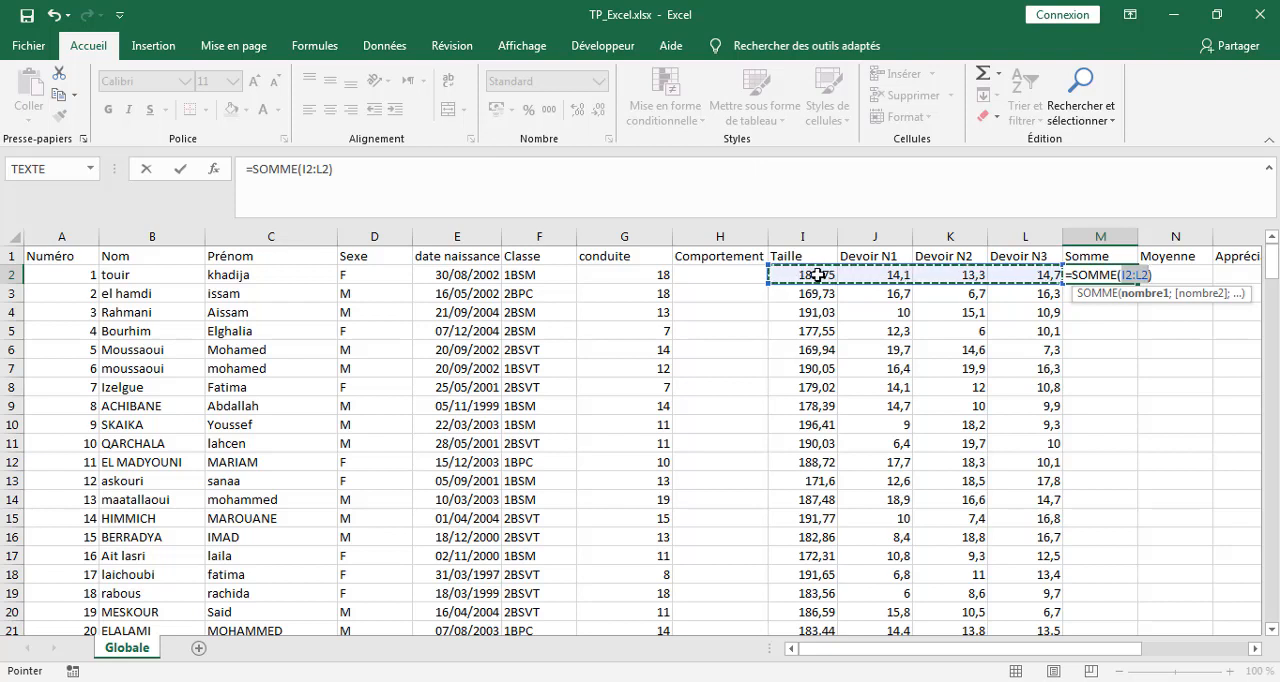
left_click(868, 273)
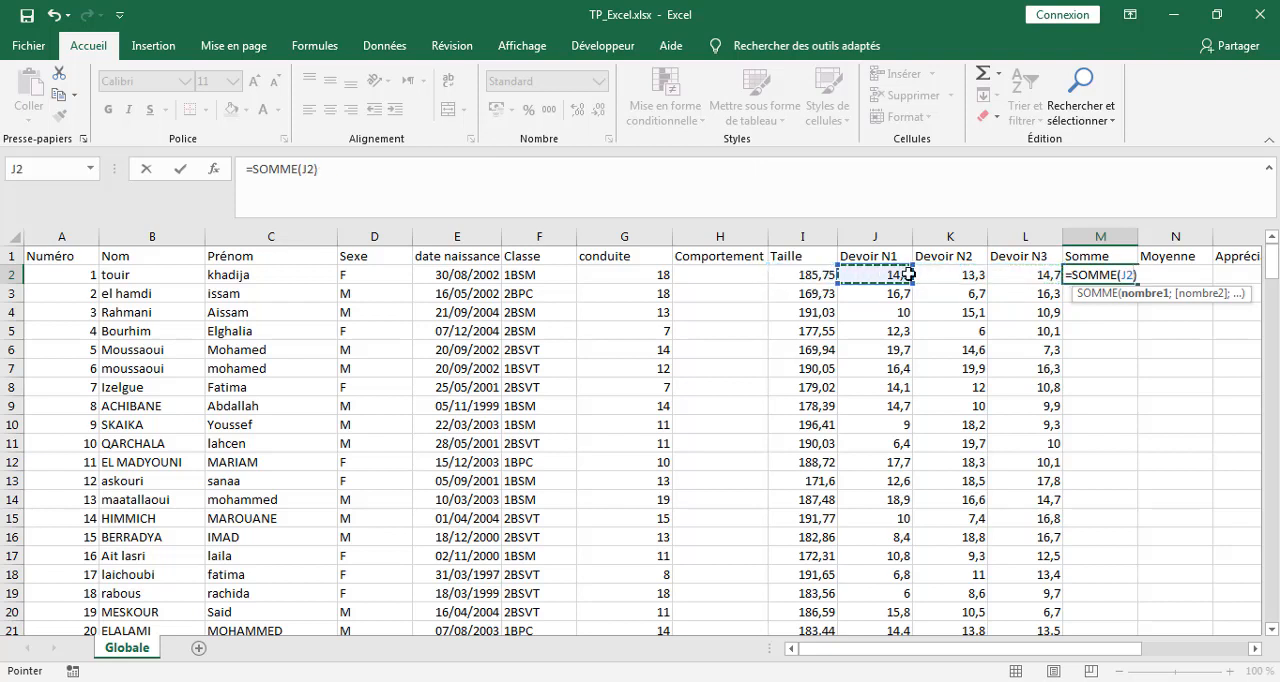
left_click_drag(908, 274, 1000, 277)
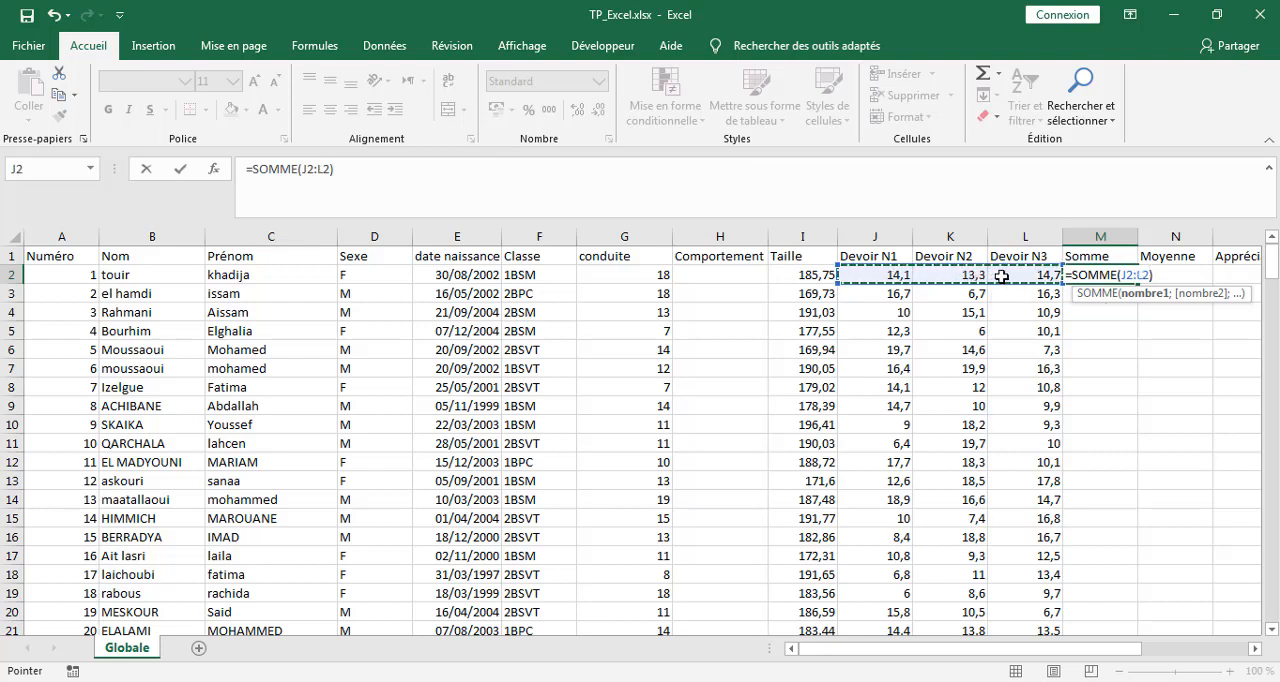
key("Return")
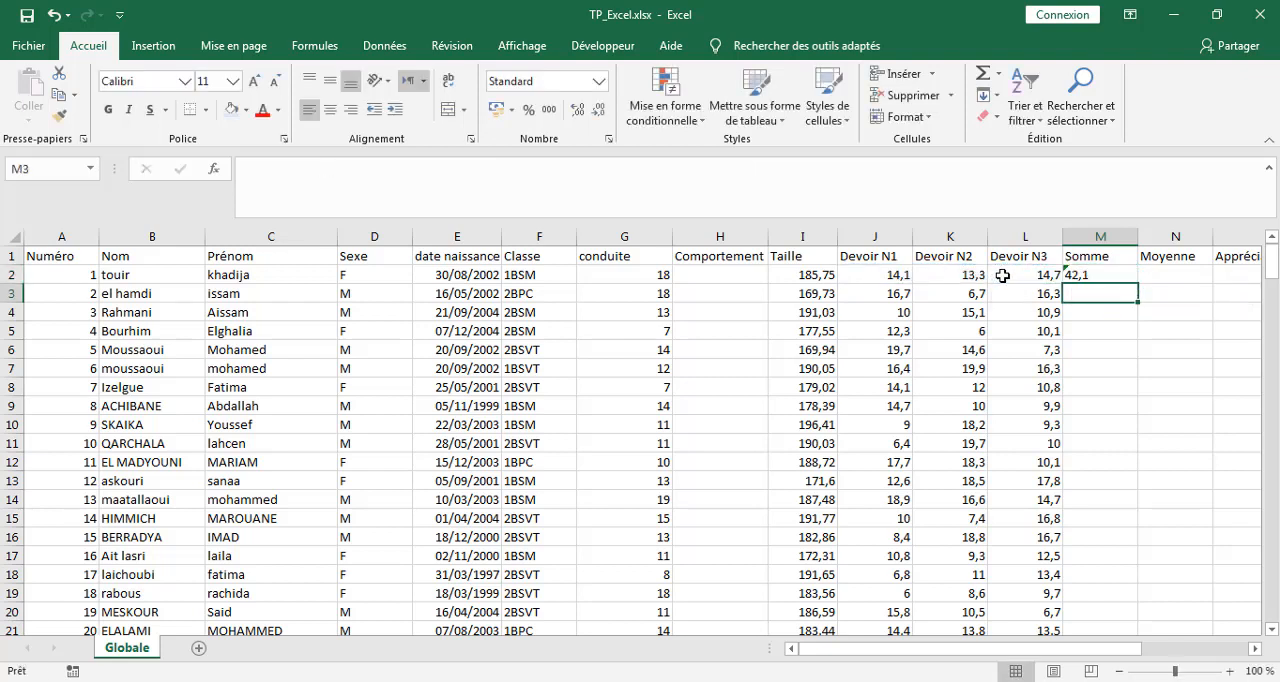
Average the first student's three Devoir marks in N2 of the Moyenne column with =MOYENNE(J2:L2).
left_click(1166, 274)
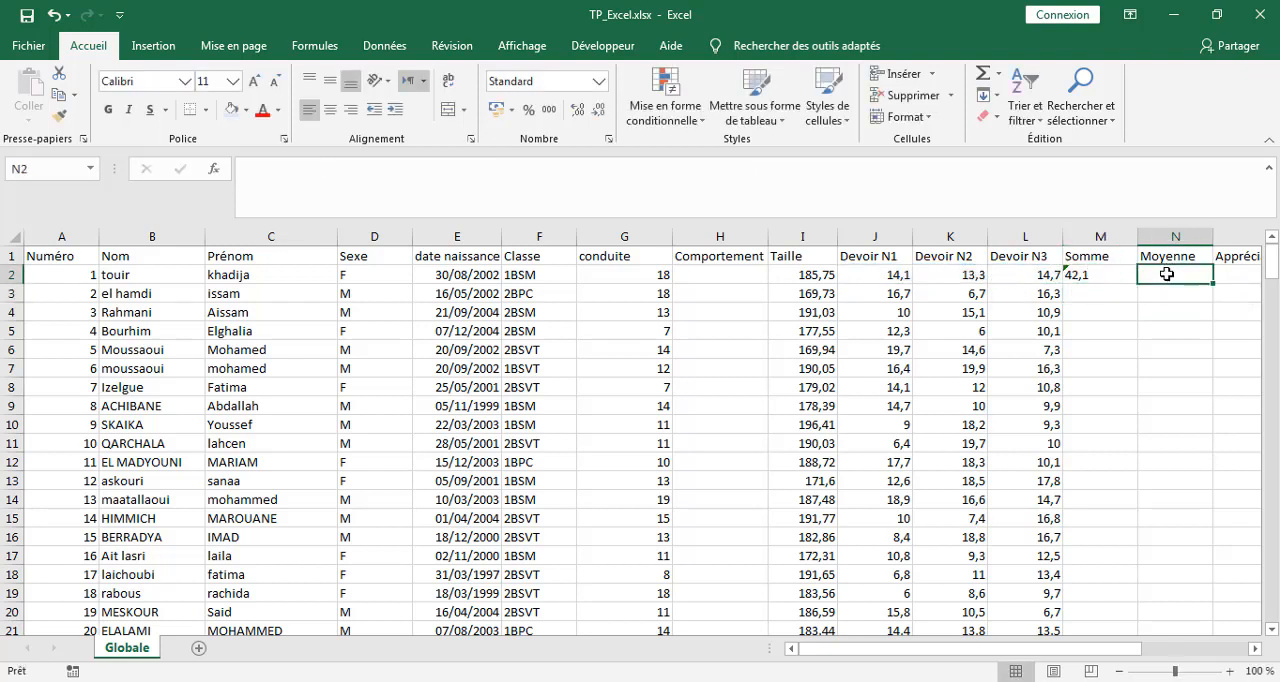
left_click(999, 74)
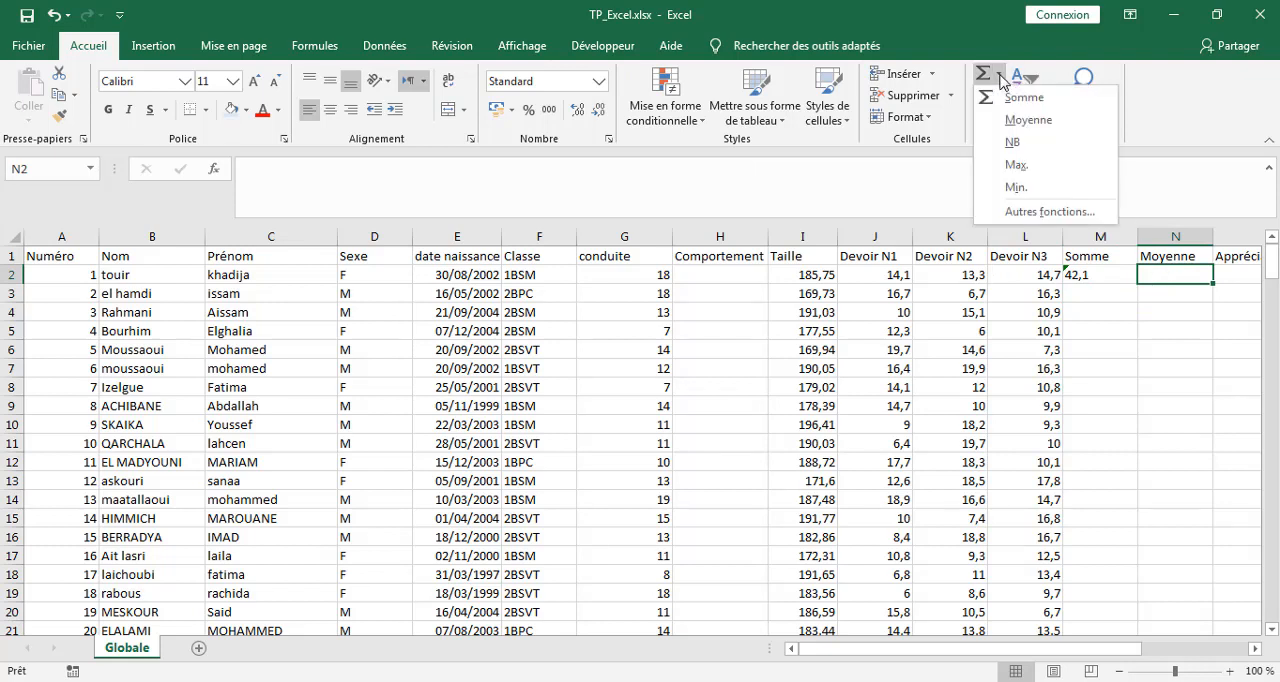
left_click(1020, 120)
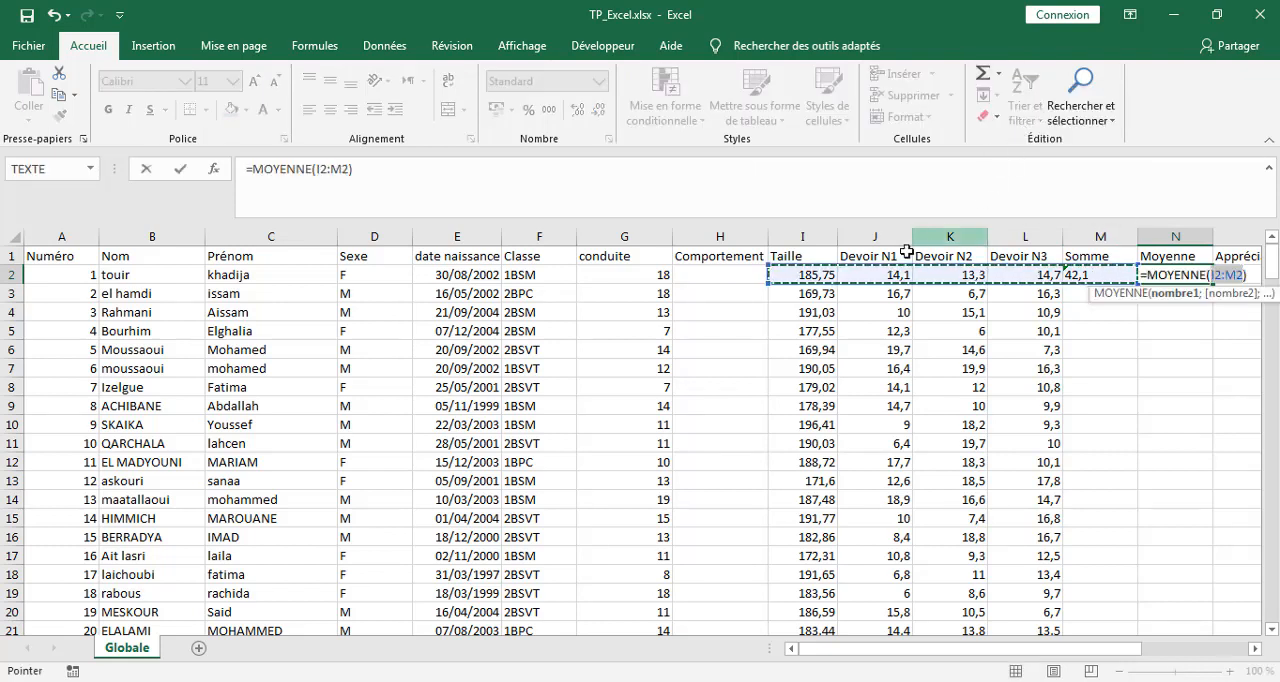
left_click(873, 276)
left_click_drag(873, 276, 999, 276)
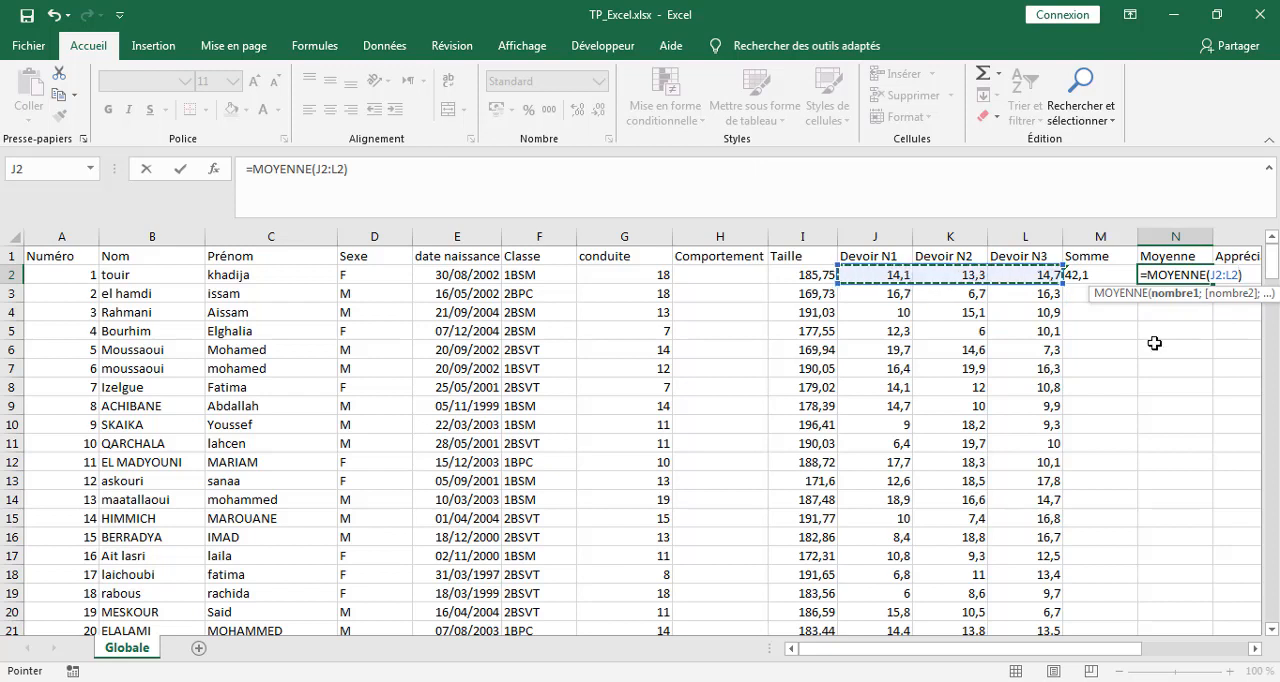
key("Return")
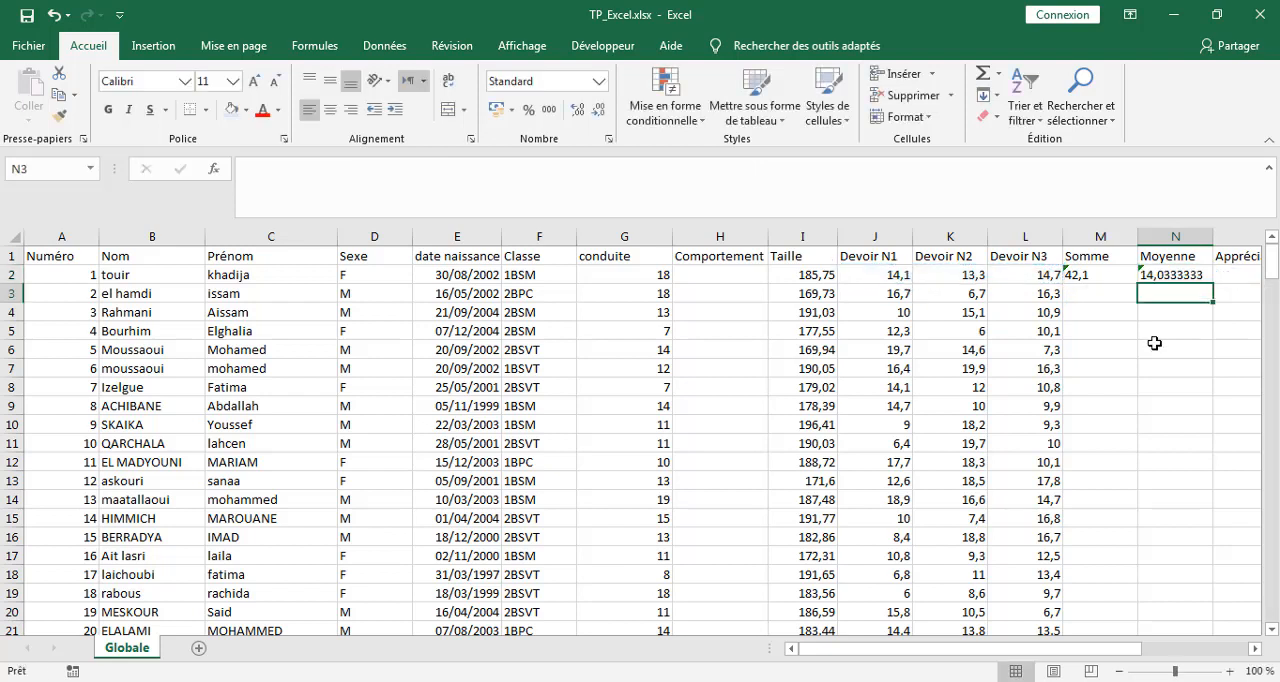
Fill the Somme and Moyenne formulas from M2:N2 down to the last student.
left_click(1075, 274)
left_click_drag(1110, 273, 1150, 276)
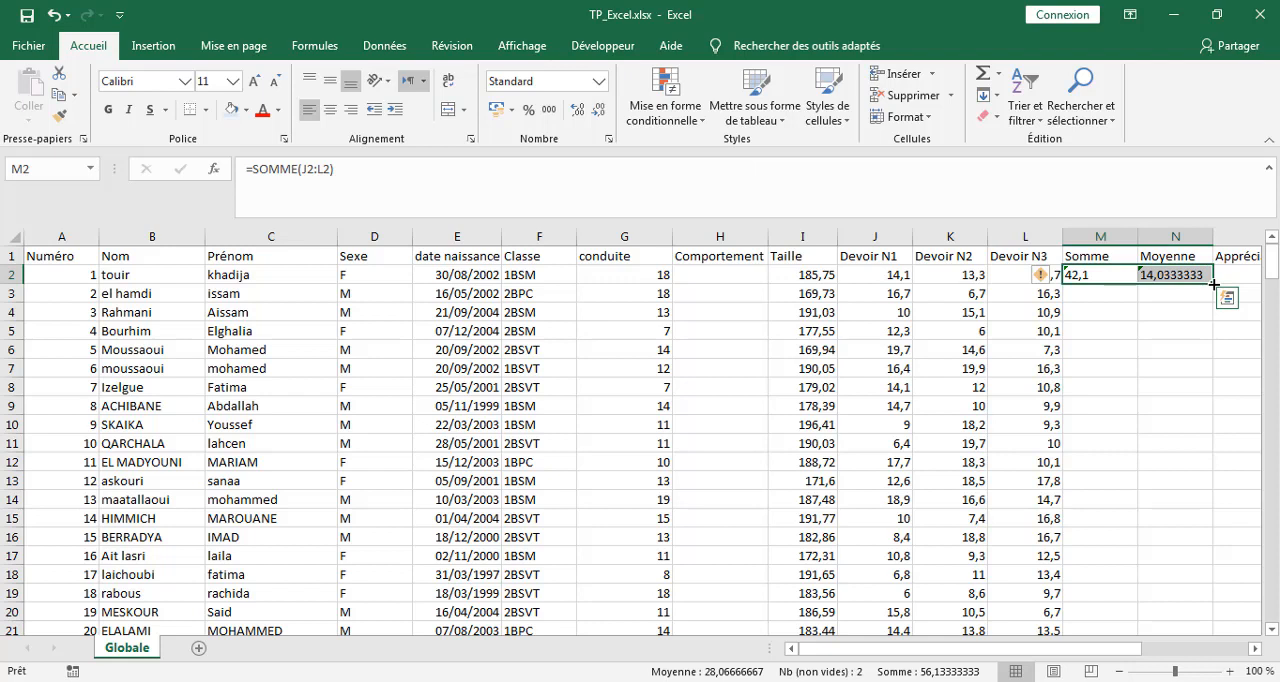
double_click(1213, 284)
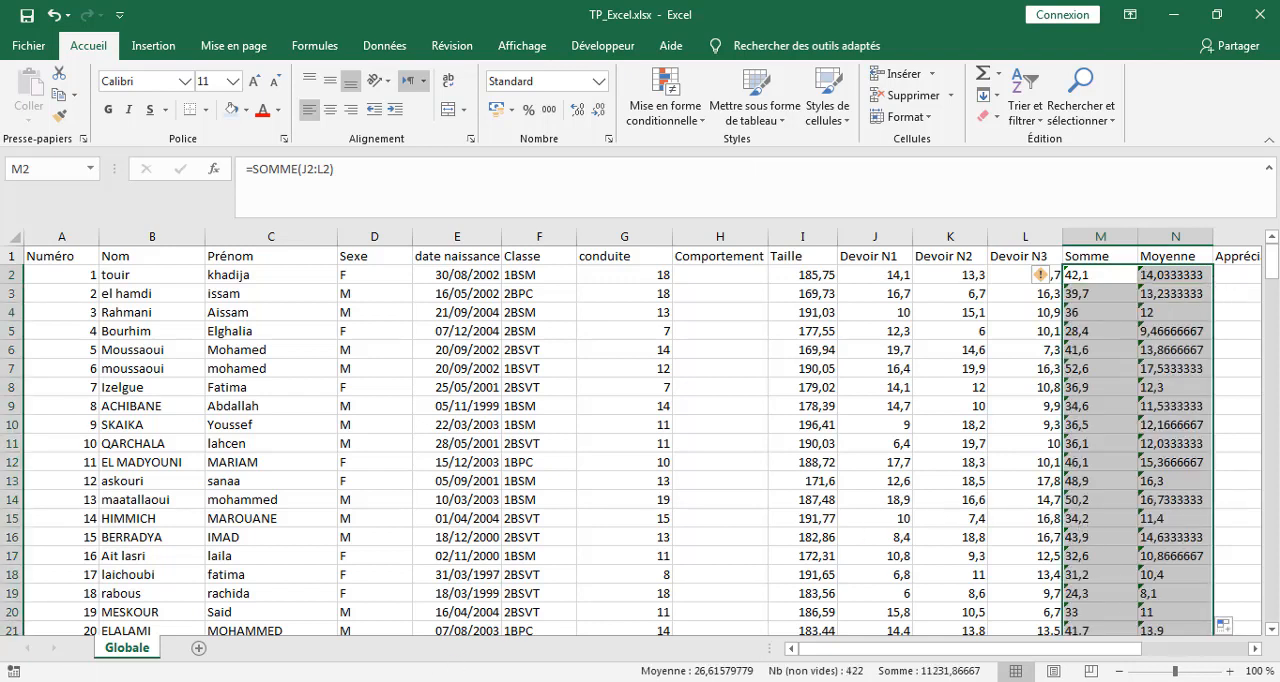
Switch to the Word document to read the third task and the SI function syntax, and return to the TP_Excel workbook in Excel.
key("alt+Tab")
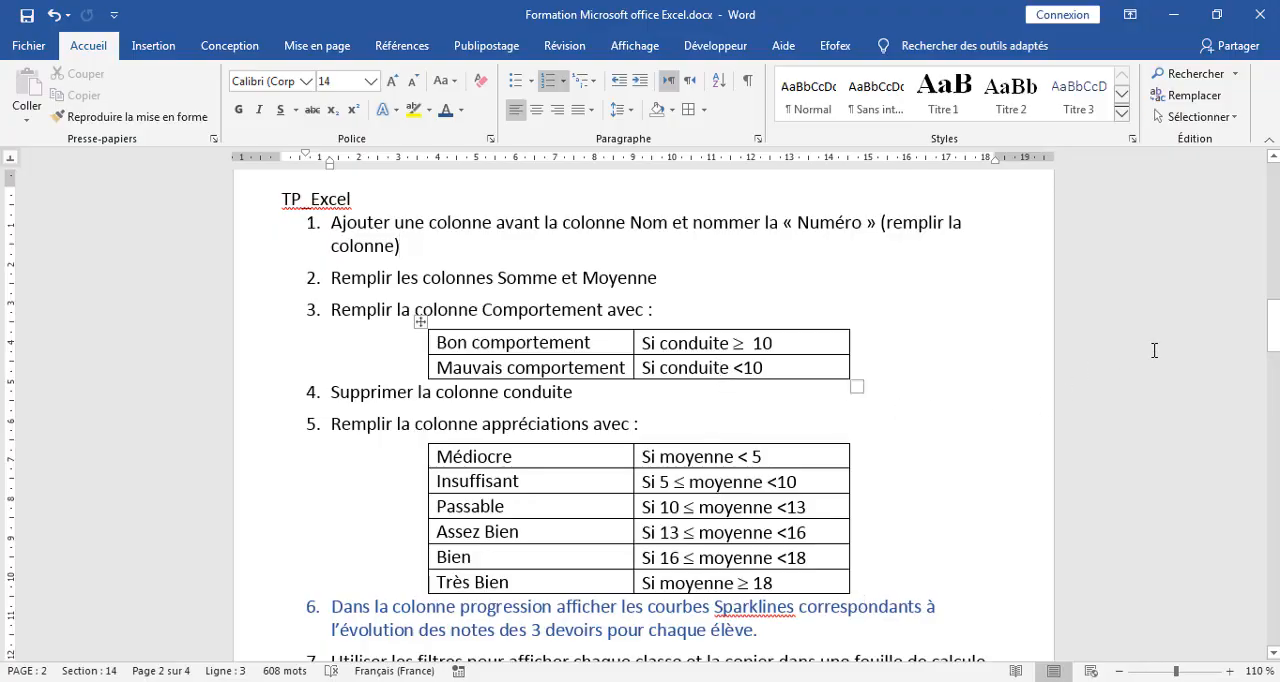
left_click_drag(1273, 328, 1273, 603)
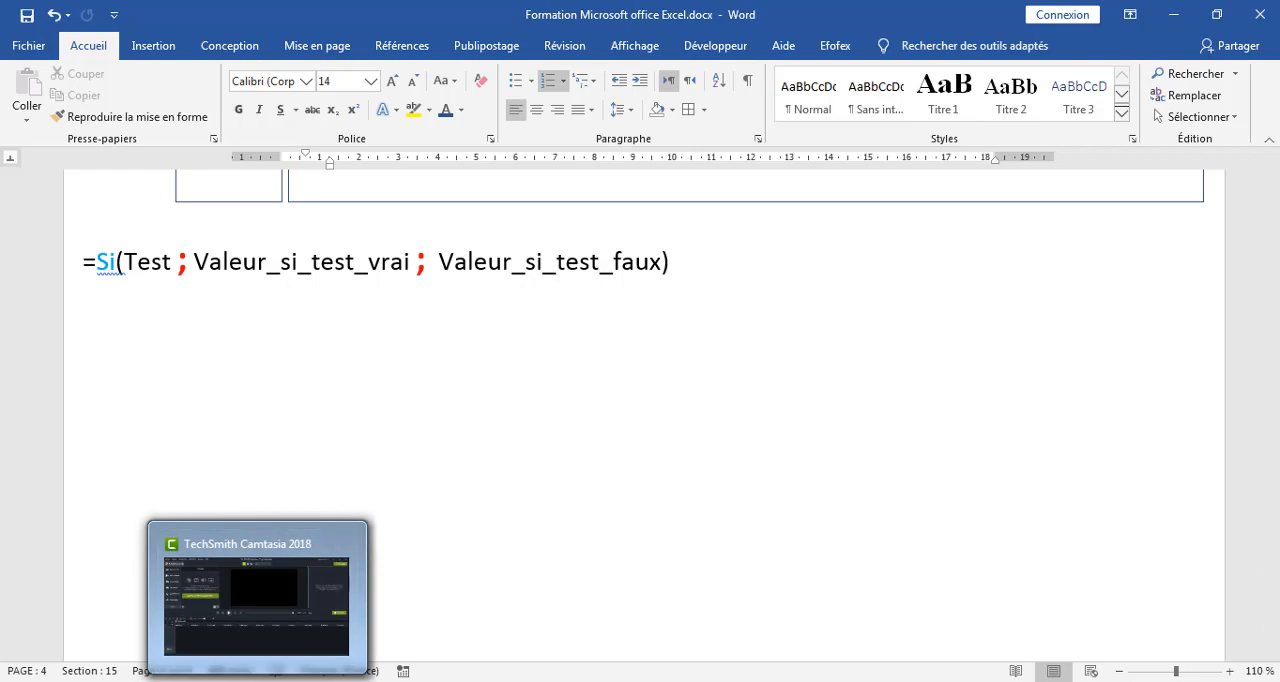
left_click(240, 680)
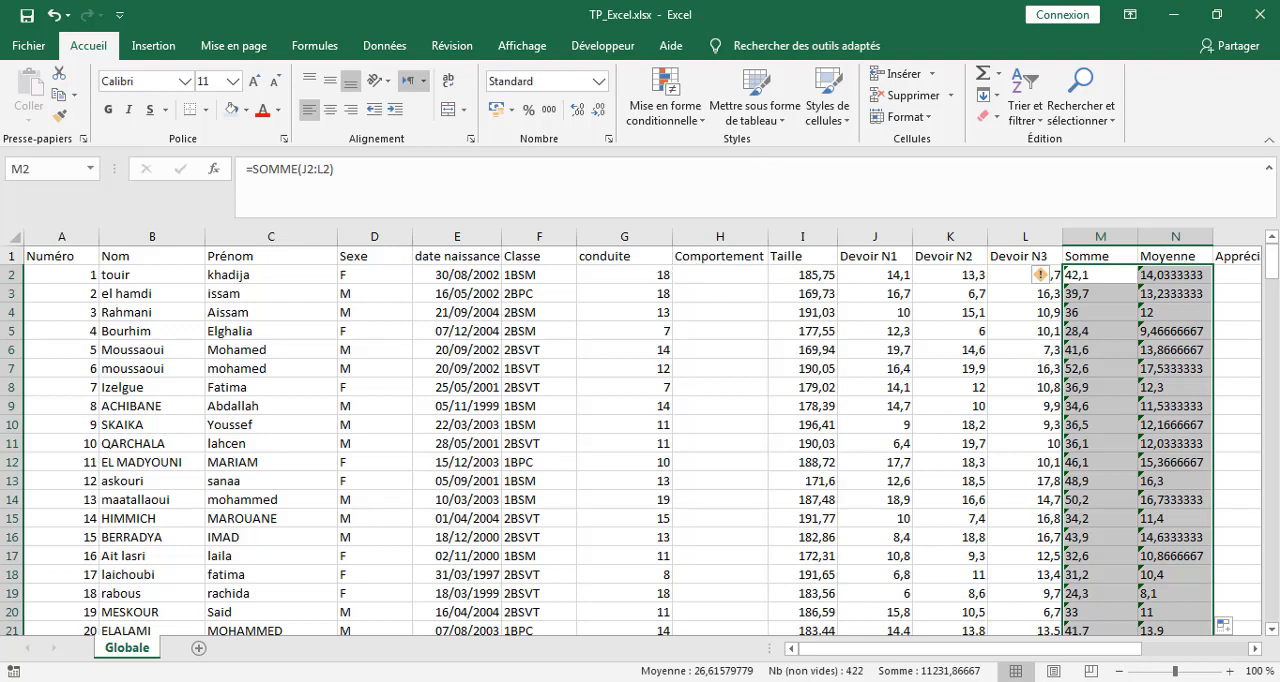
left_click(200, 681)
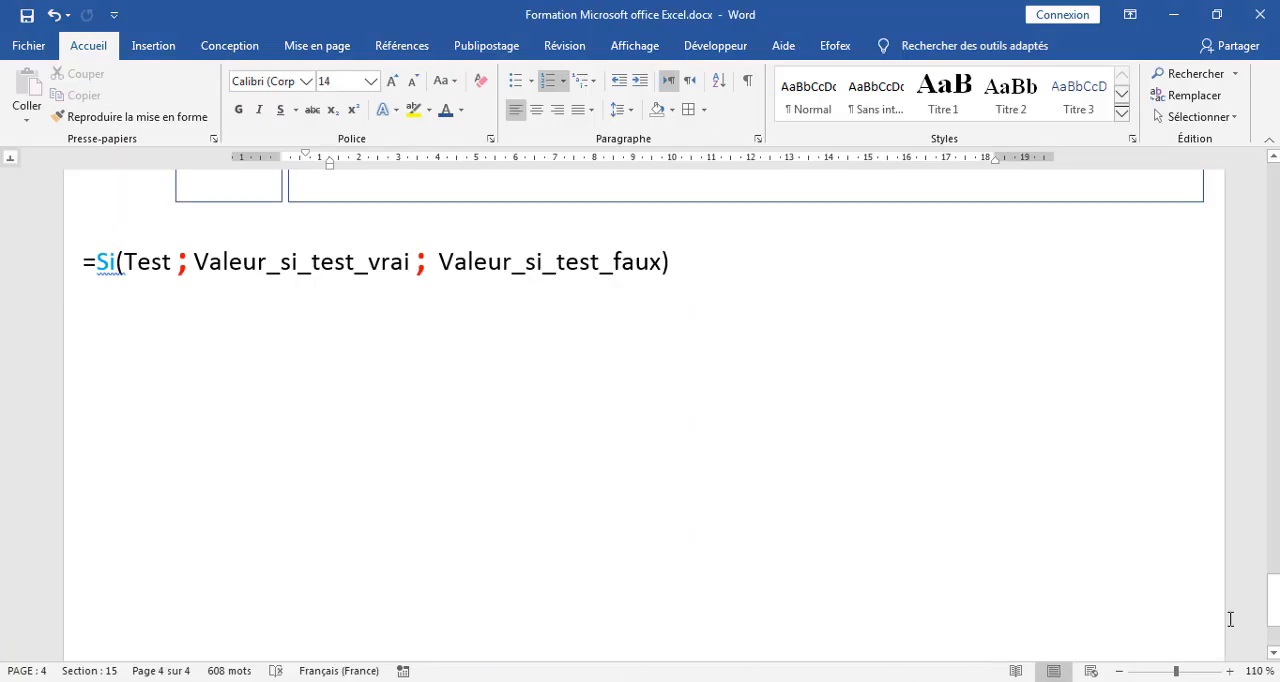
left_click_drag(1273, 604, 1249, 325)
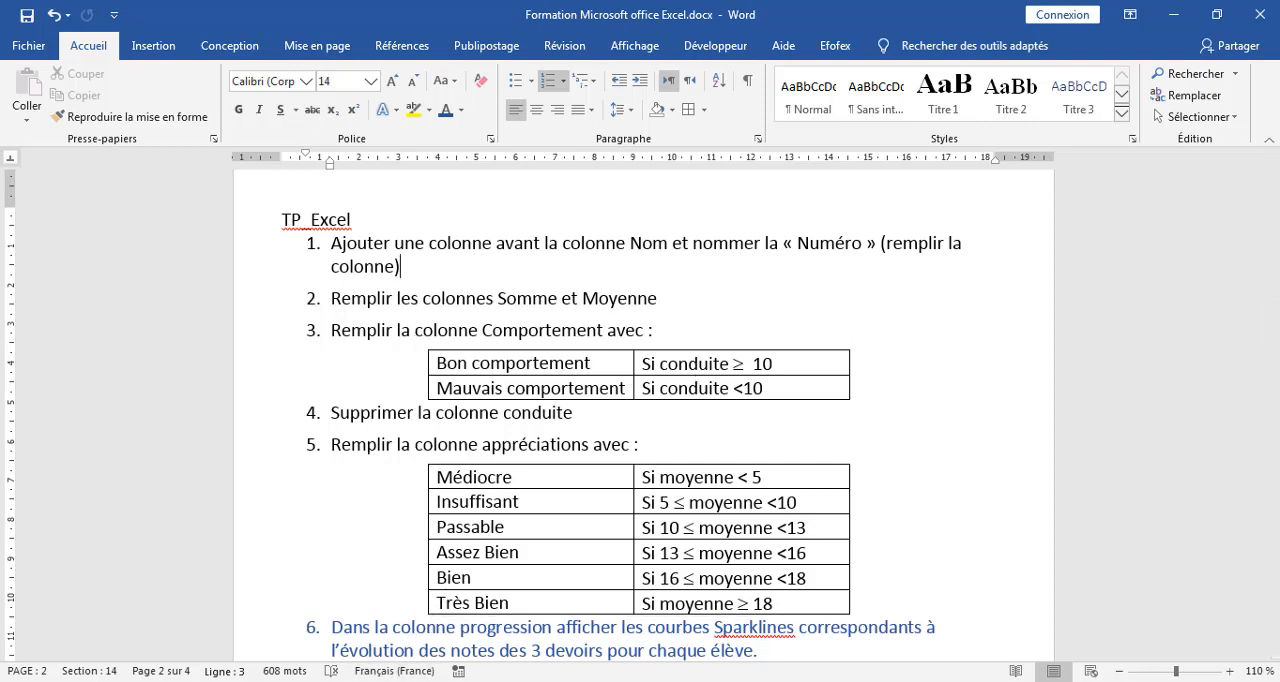
mouse_move(315, 681)
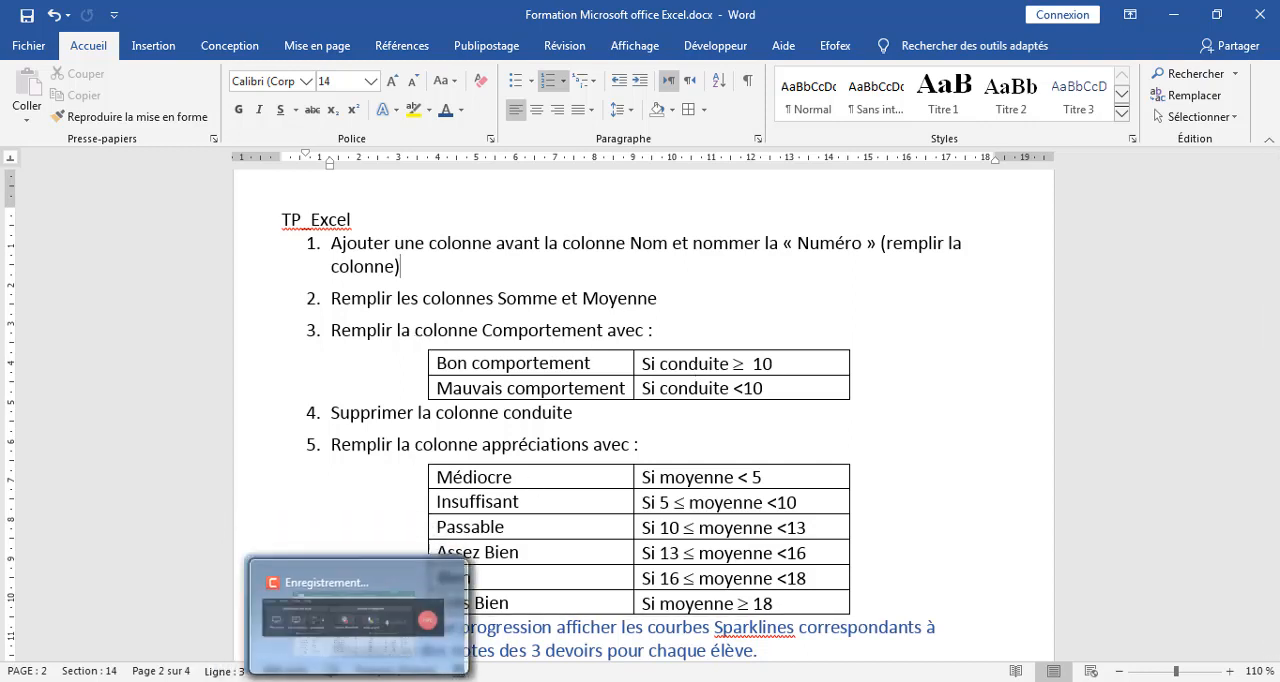
left_click(315, 600)
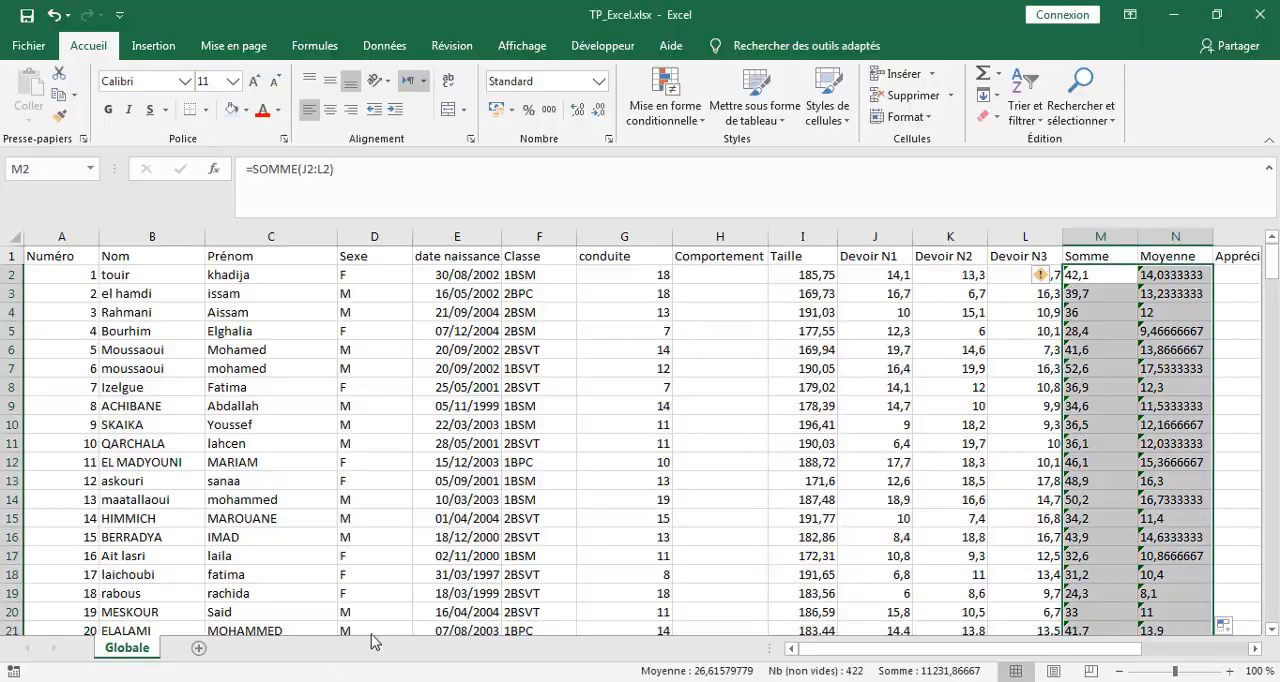
Start a SI formula in H2 of the Comportement column with the logical test G2<10.
left_click(597, 275)
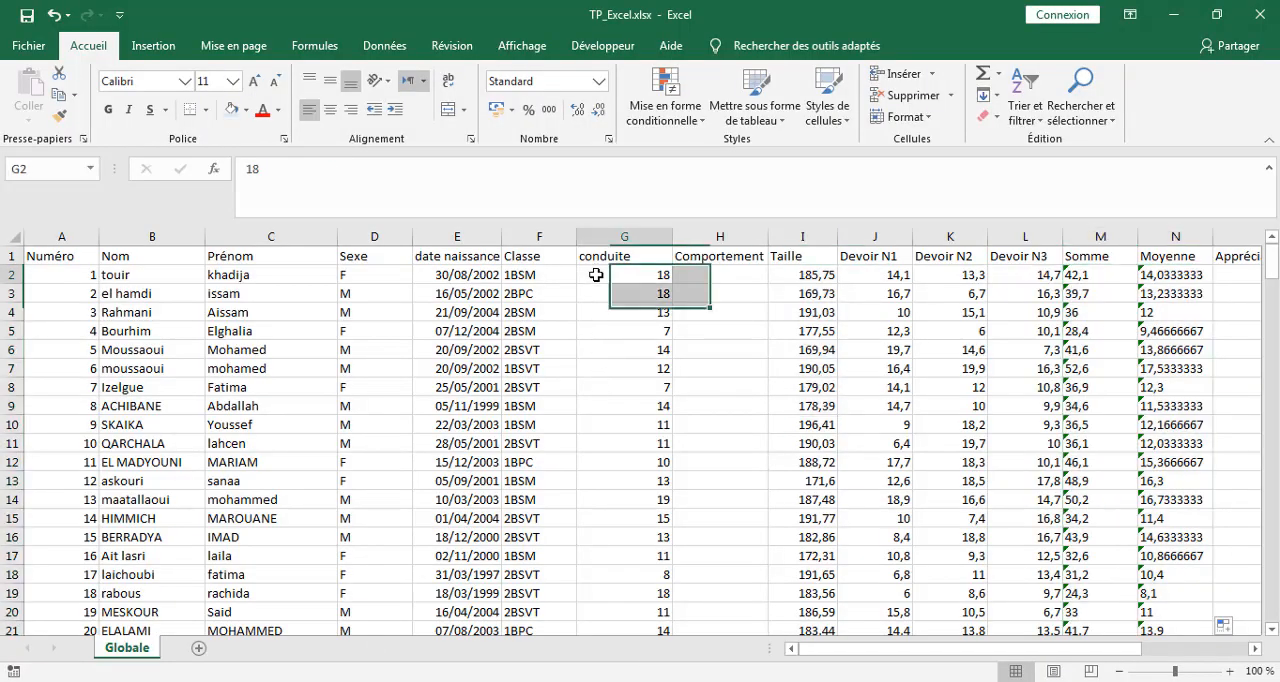
left_click(727, 275)
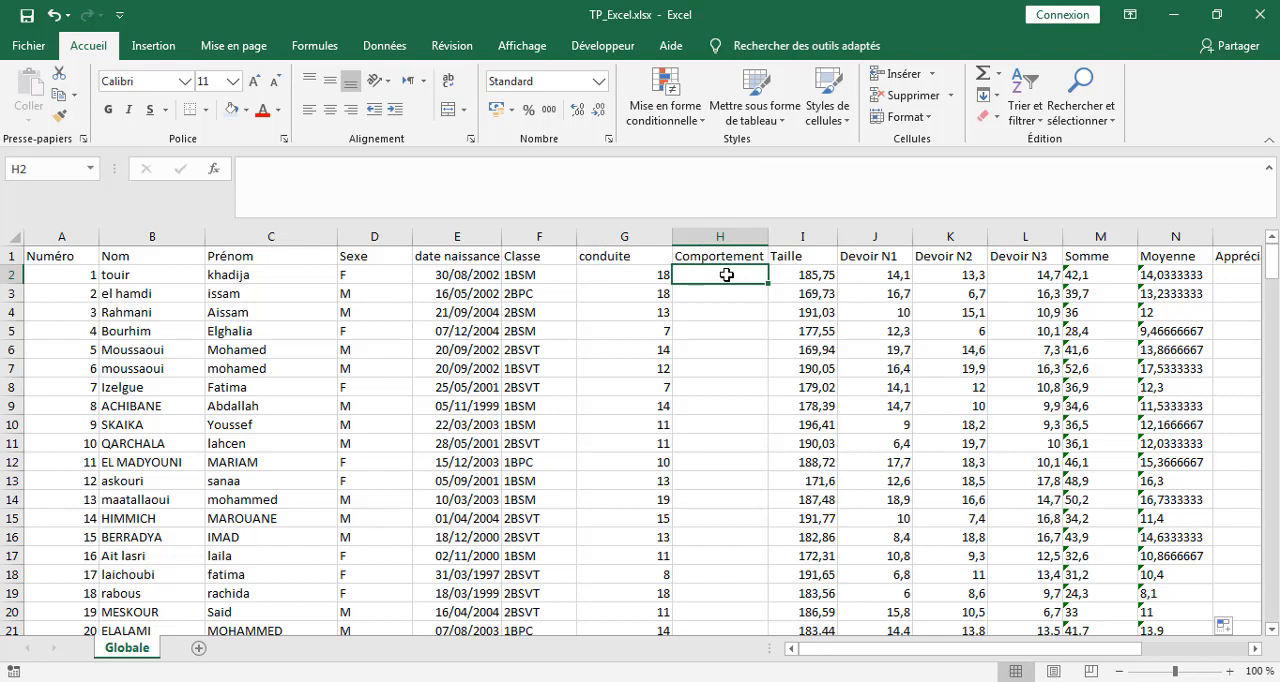
type("=s")
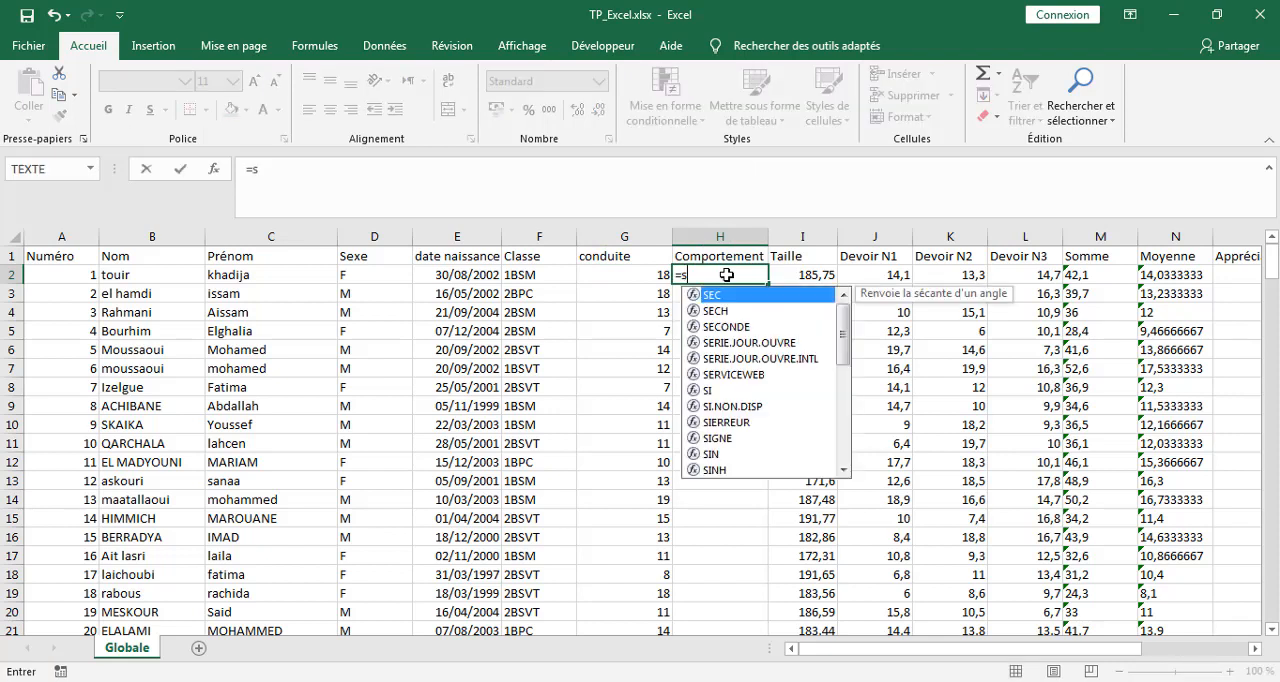
type("i")
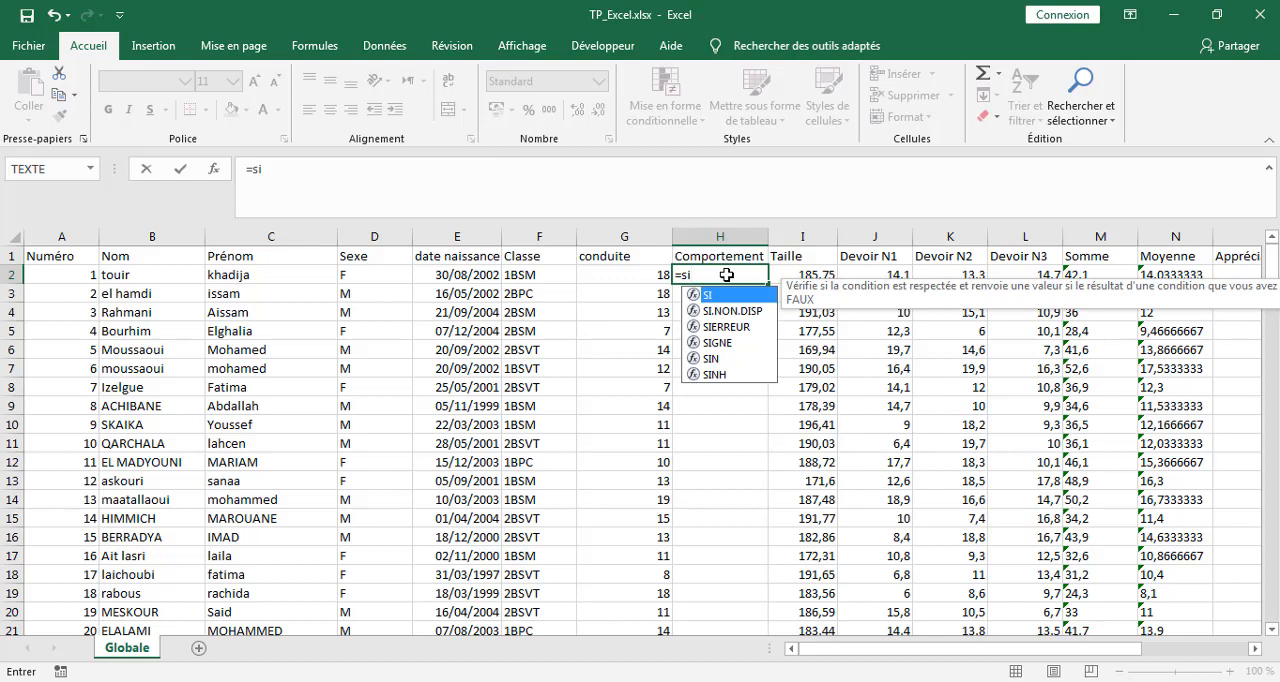
type("(")
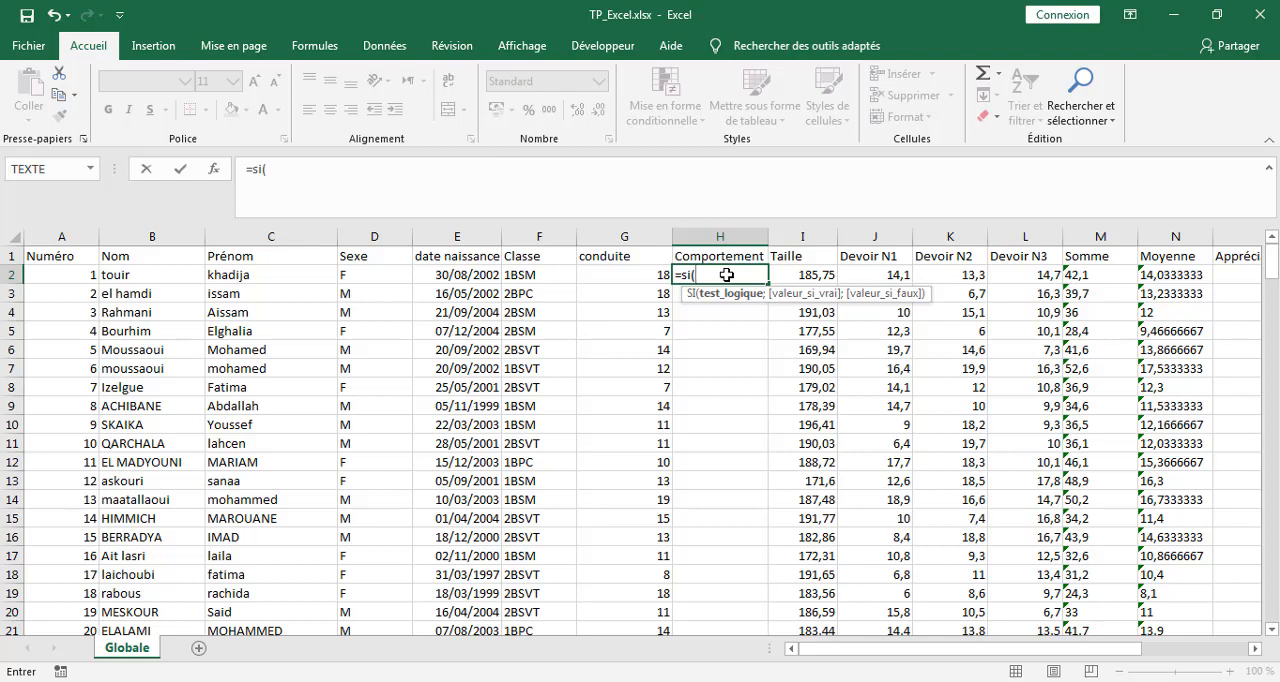
left_click(622, 275)
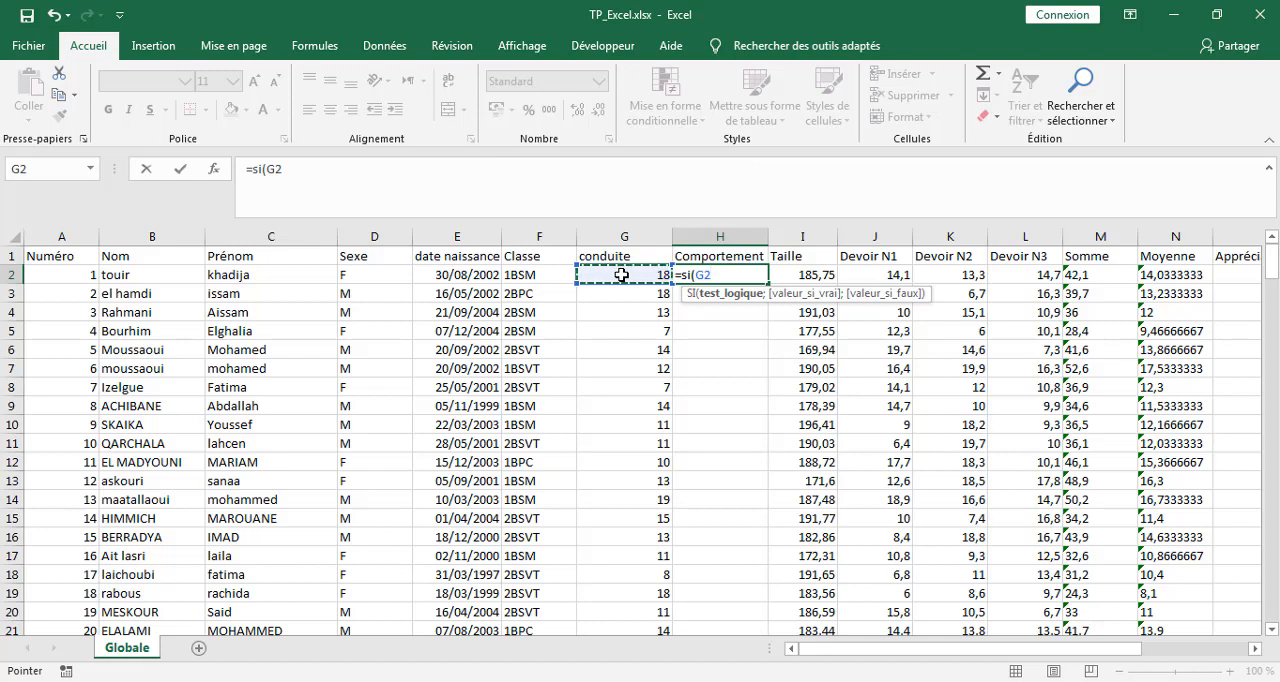
type("<10")
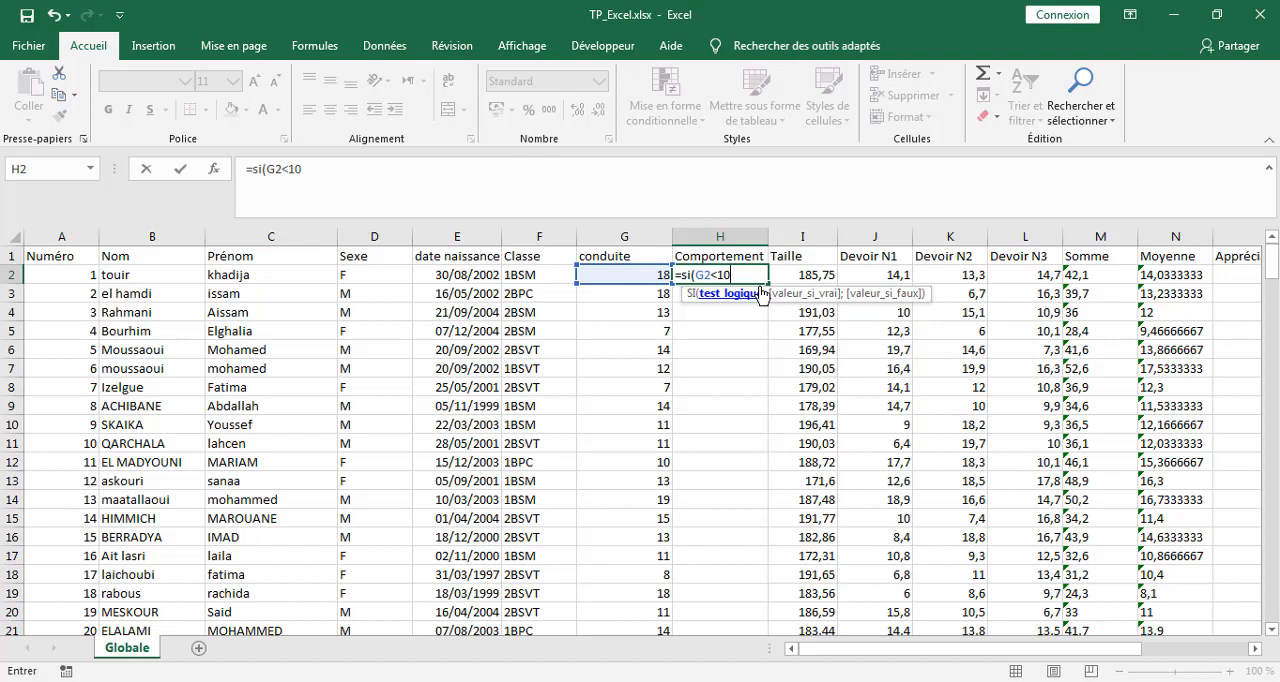
type(";")
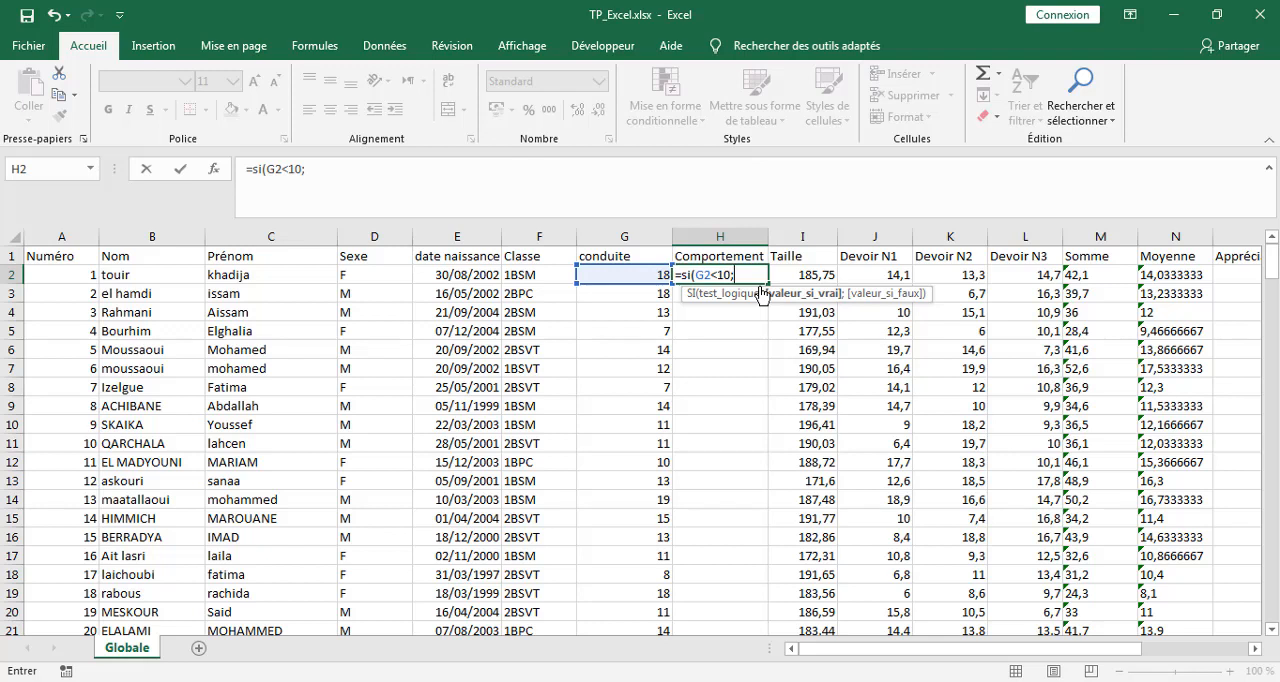
Add "Mauvais comportement" to the H2 formula as the value returned when the test is true.
type("\"")
type("Mauvai")
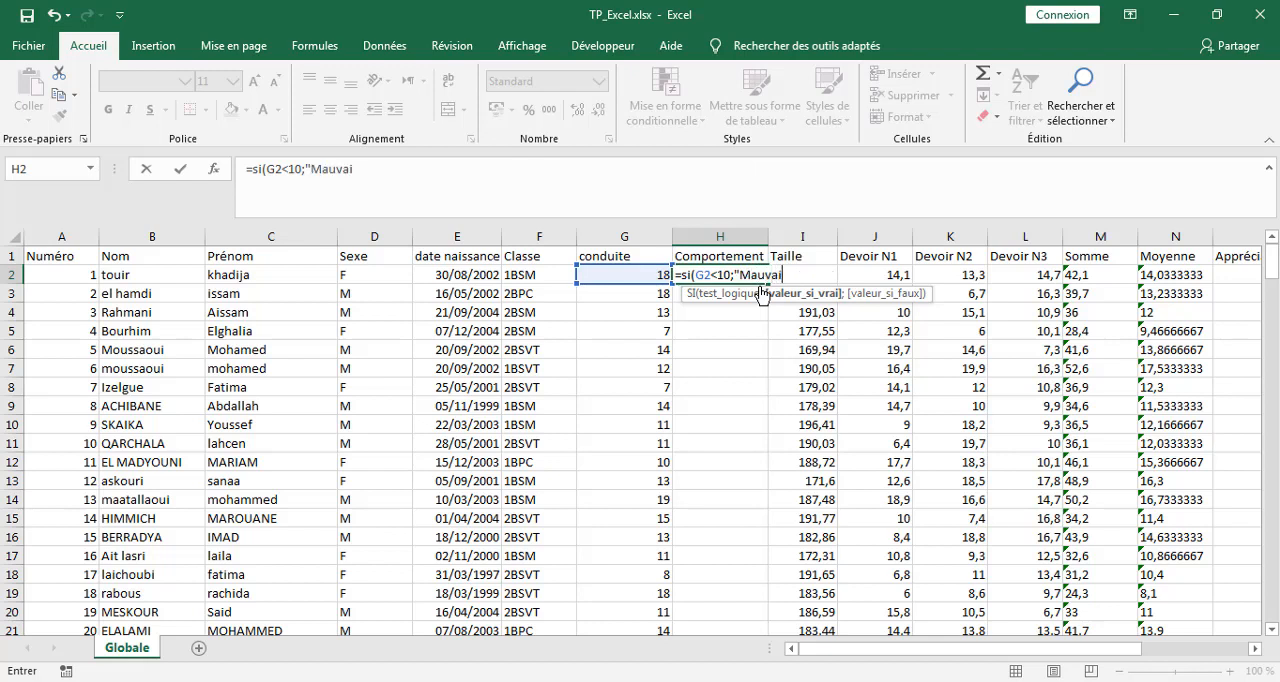
type("s comportement")
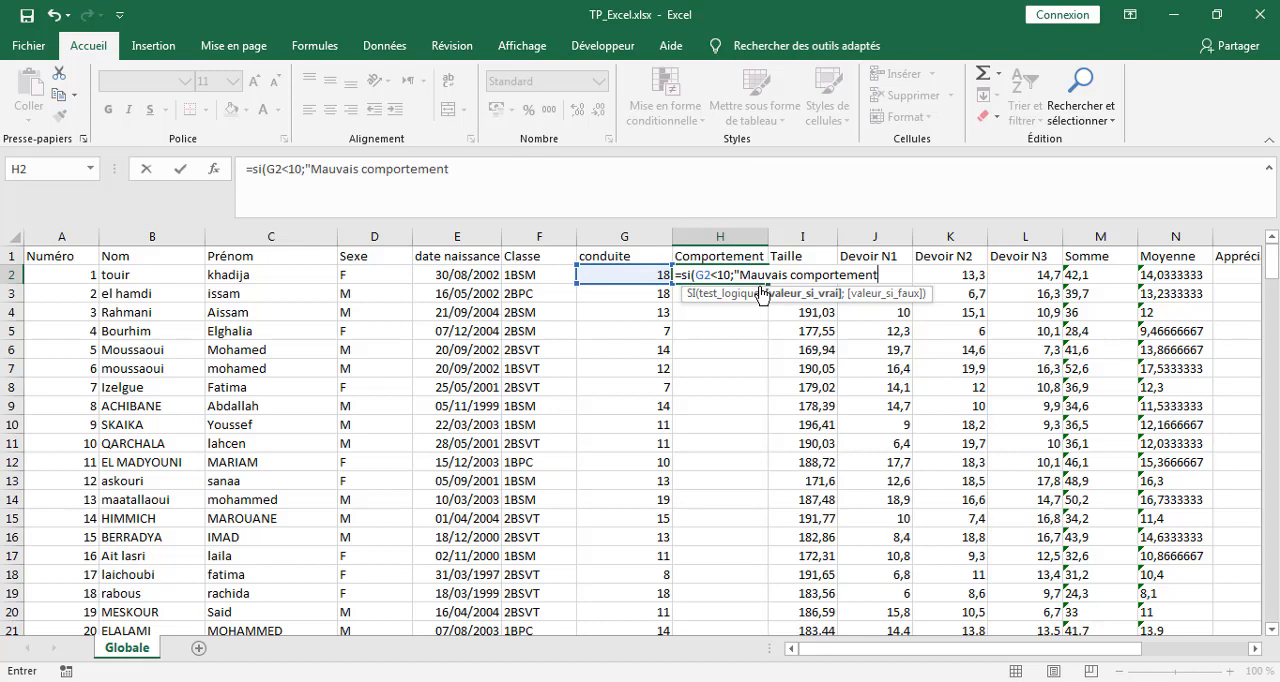
type("\";")
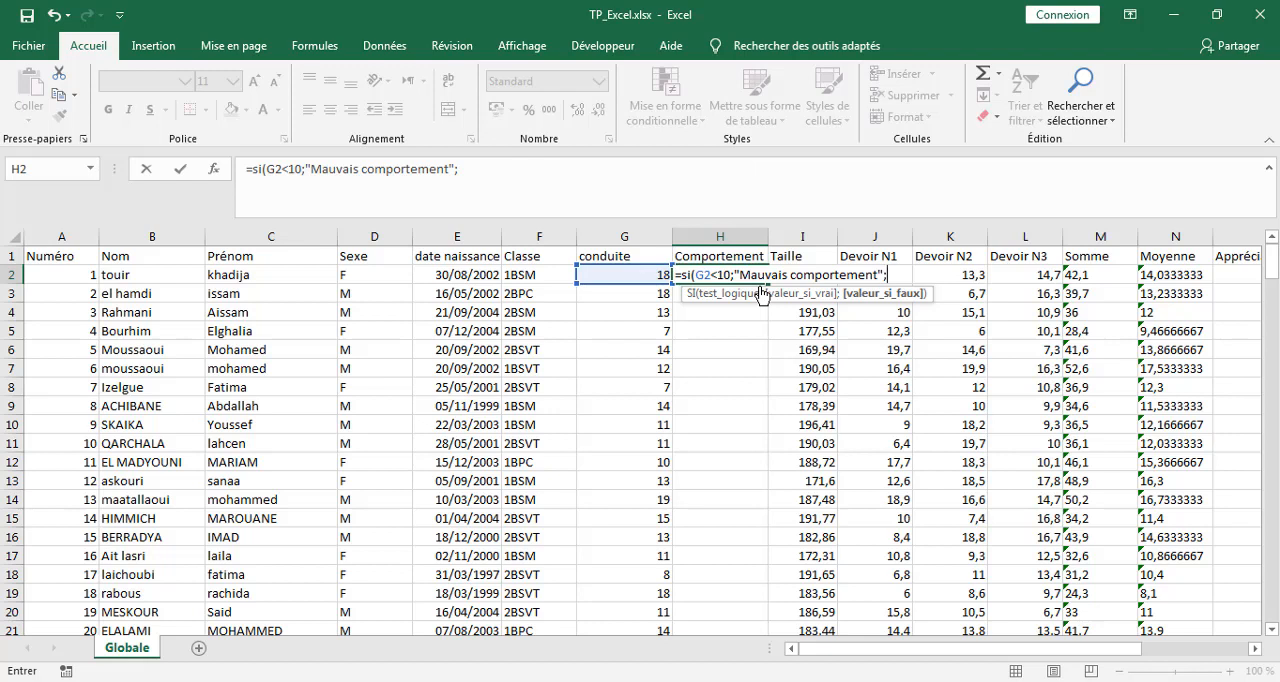
type("\"")
Complete the H2 formula with "Bon comportement" as the value returned when the test is false, and validate it.
type("Bon comport")
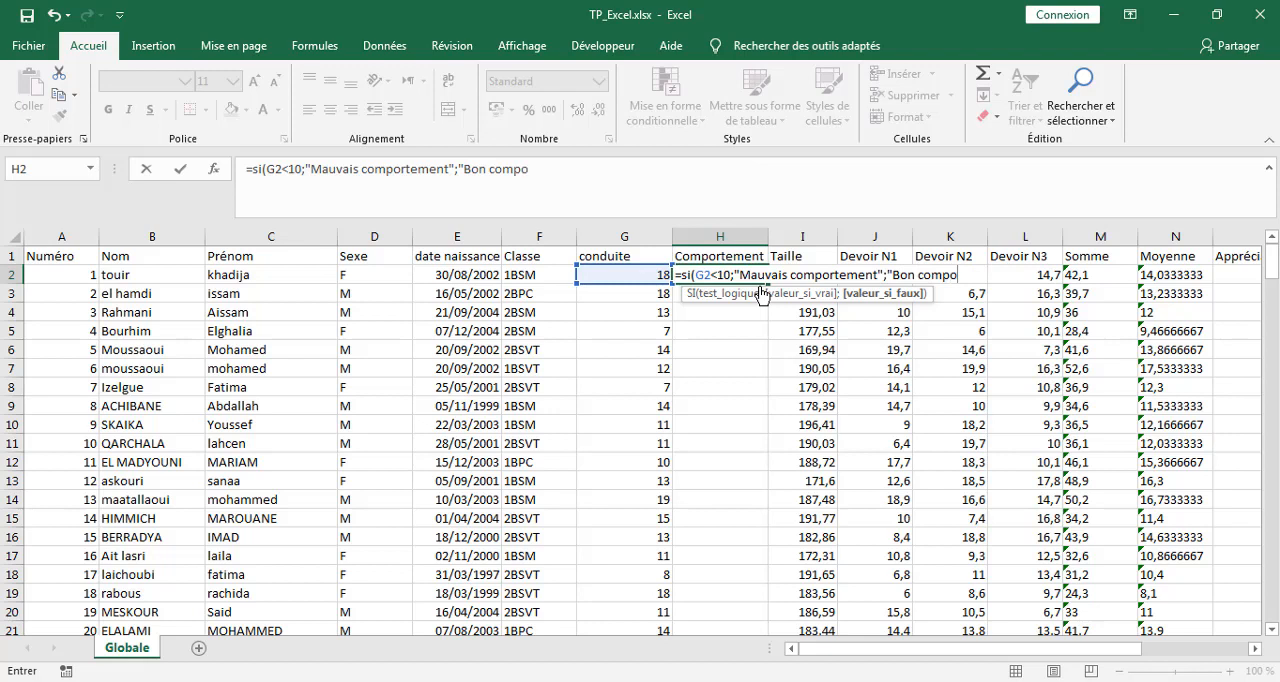
type("ement")
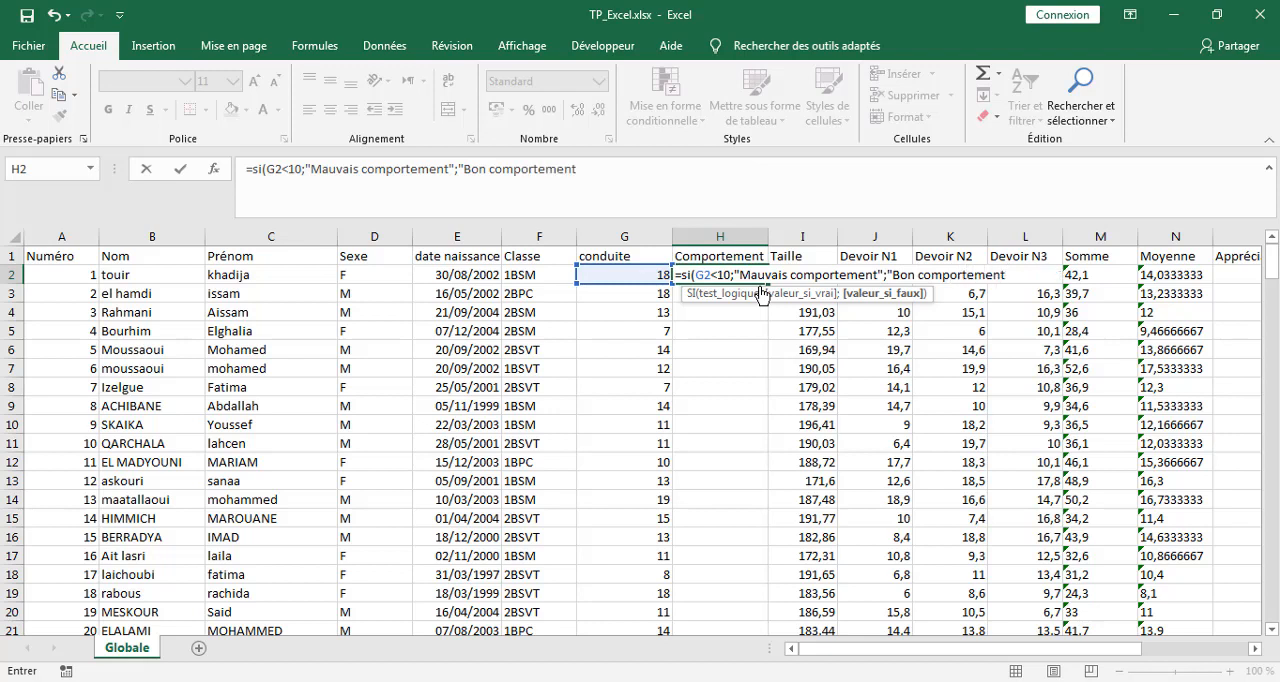
type("\")")
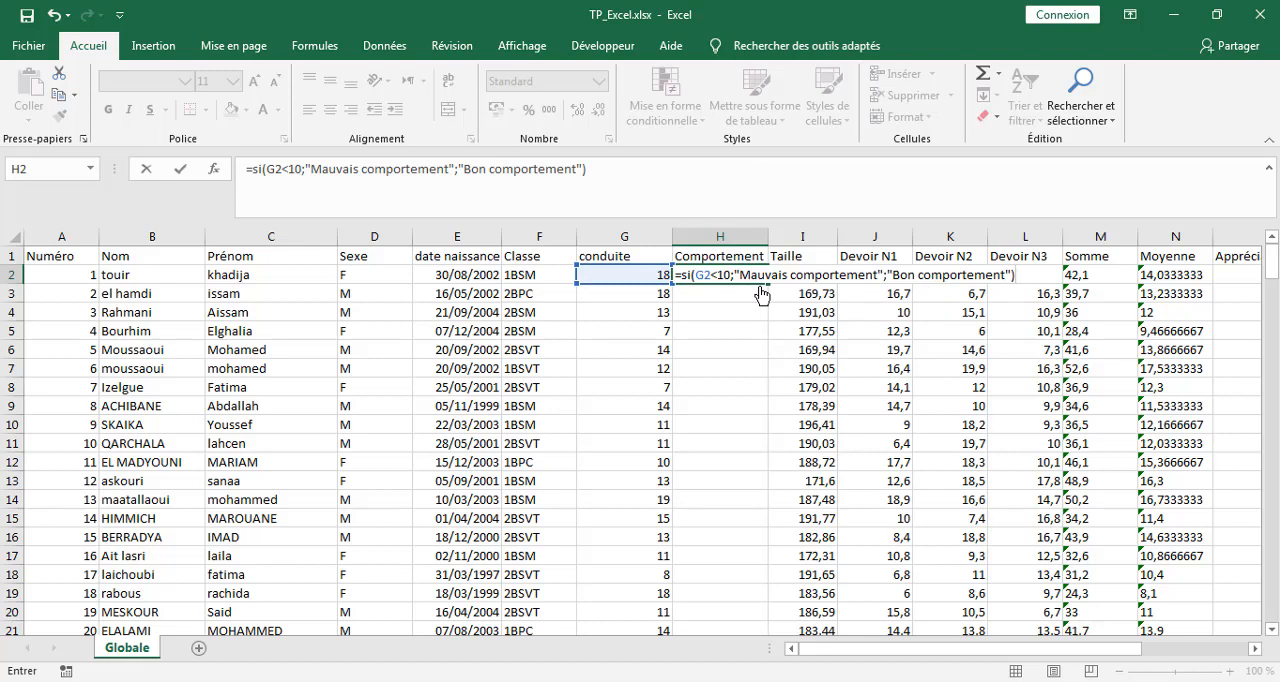
key("Return")
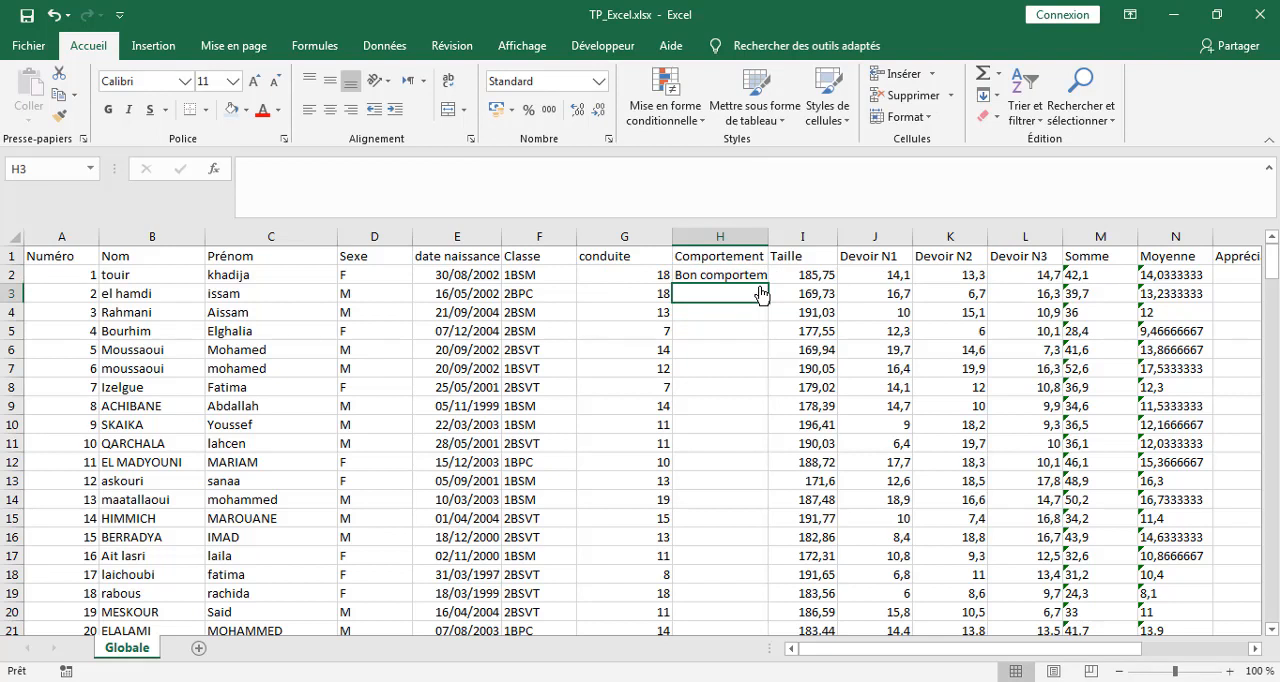
Fill the Comportement formula from H2 down to the last student and widen column H to fit its text.
left_click(740, 274)
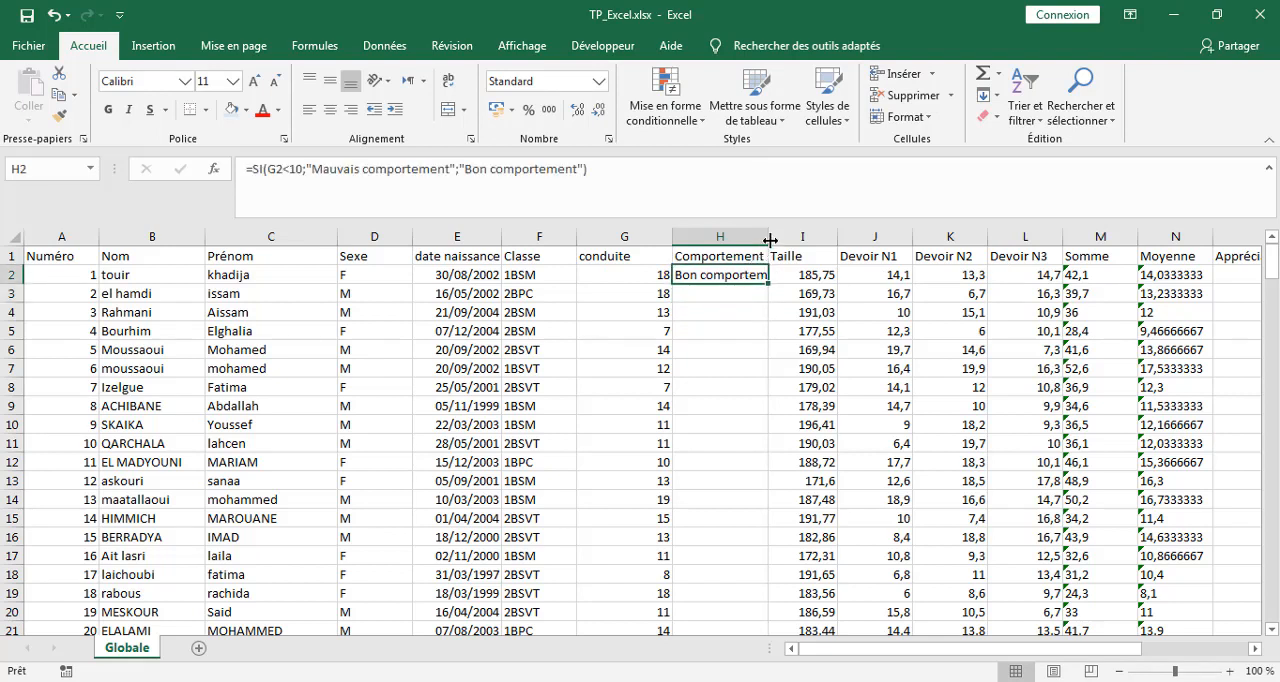
left_click_drag(770, 240, 794, 240)
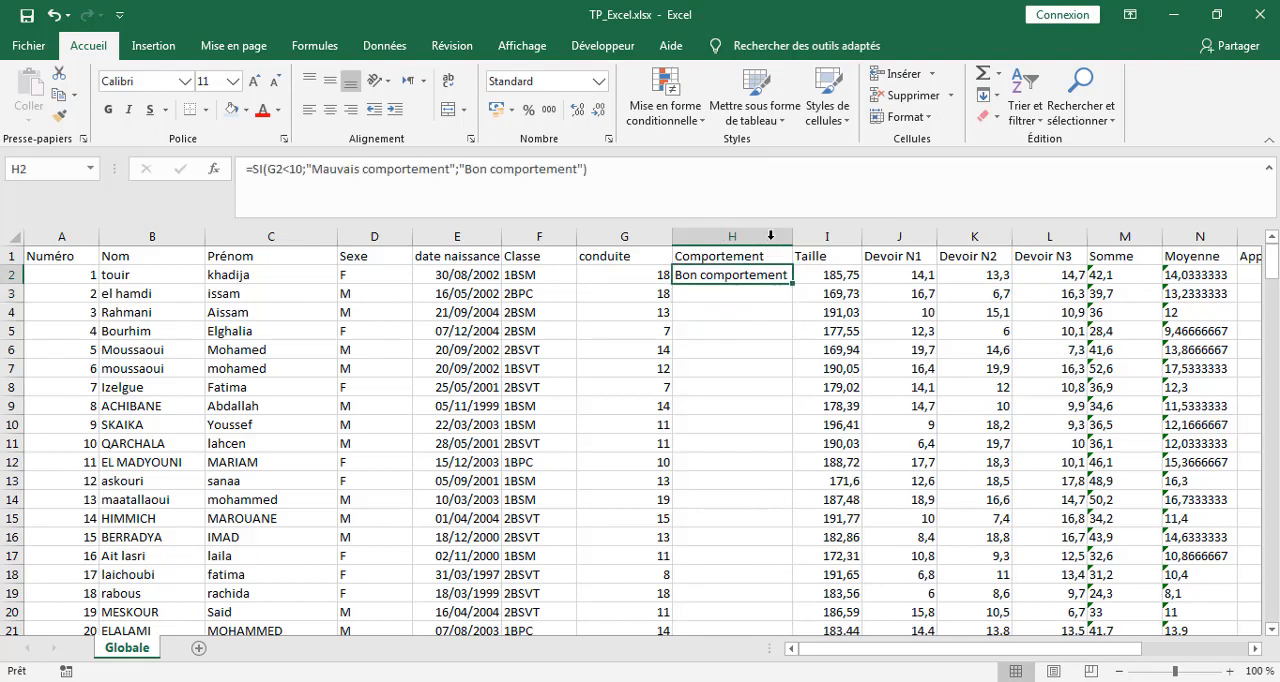
double_click(791, 283)
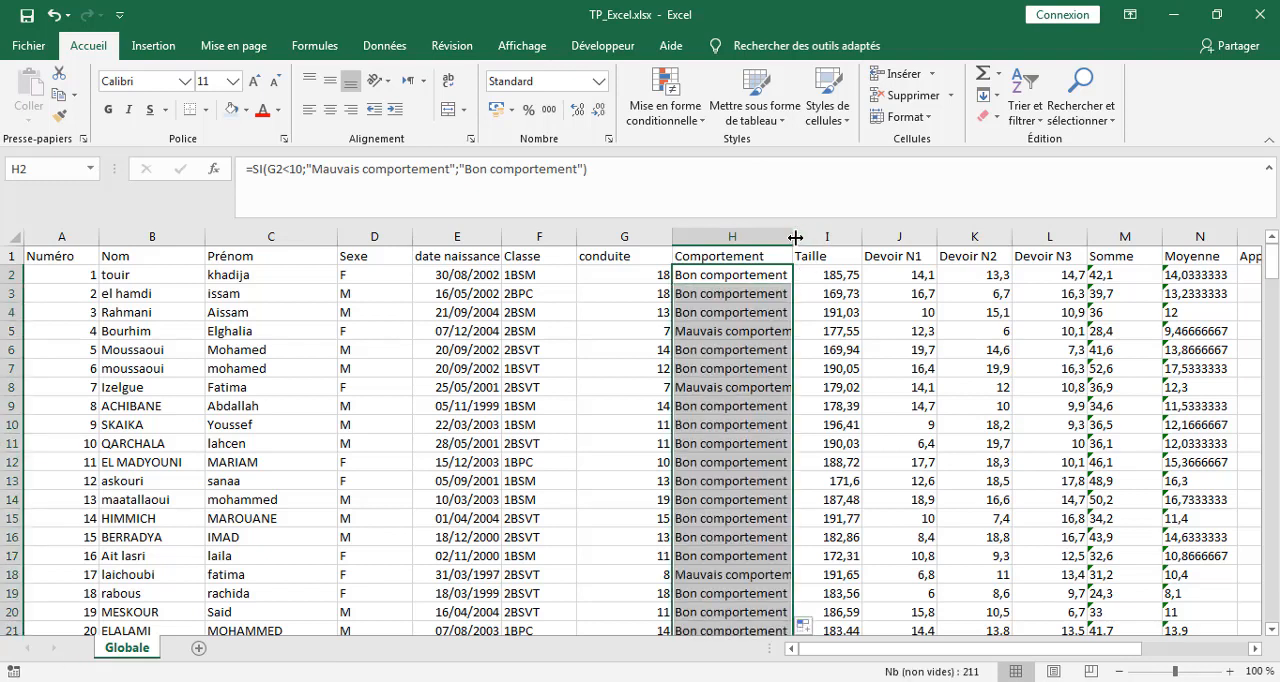
double_click(793, 236)
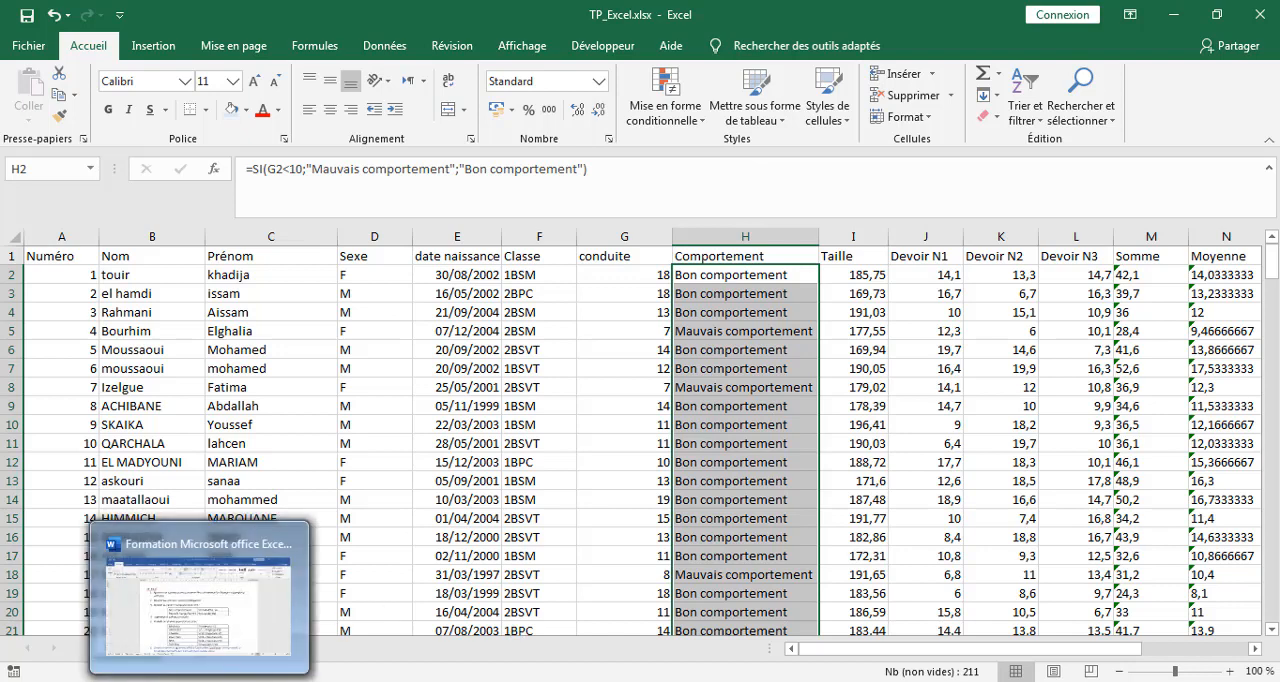
Check item 4 of the Word instructions, then try to delete the conduite column G in the Excel workbook and undo it.
left_click(199, 681)
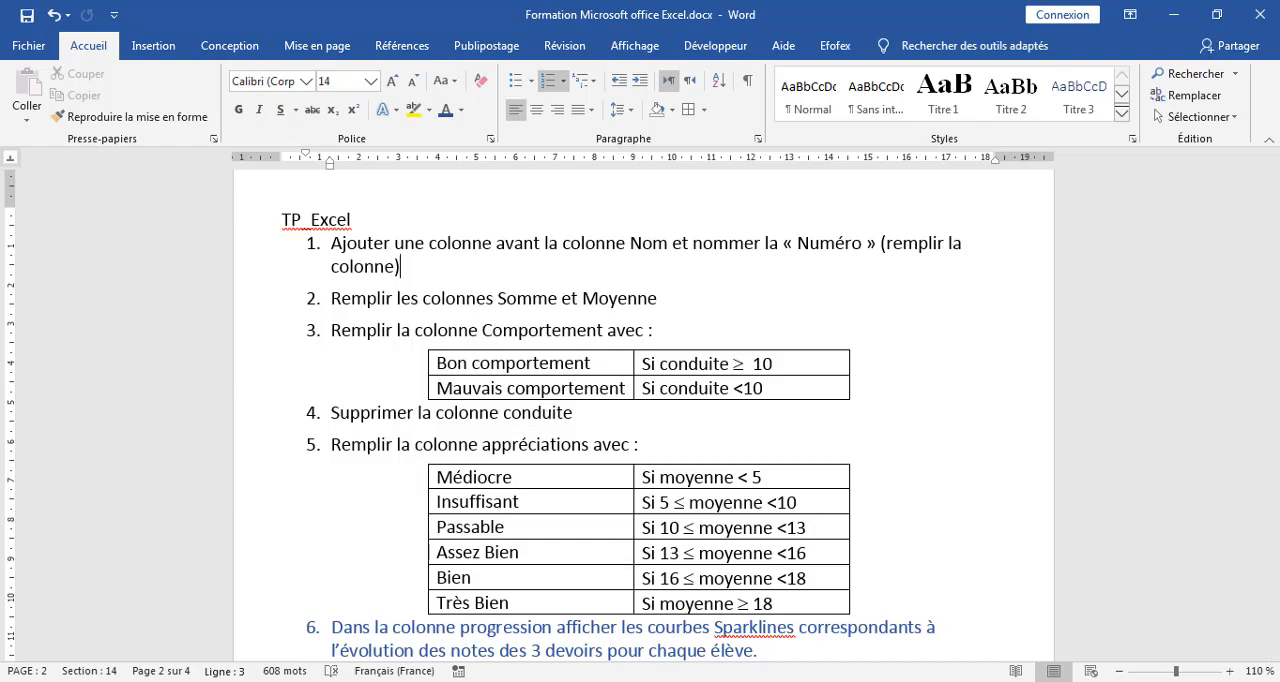
left_click(244, 681)
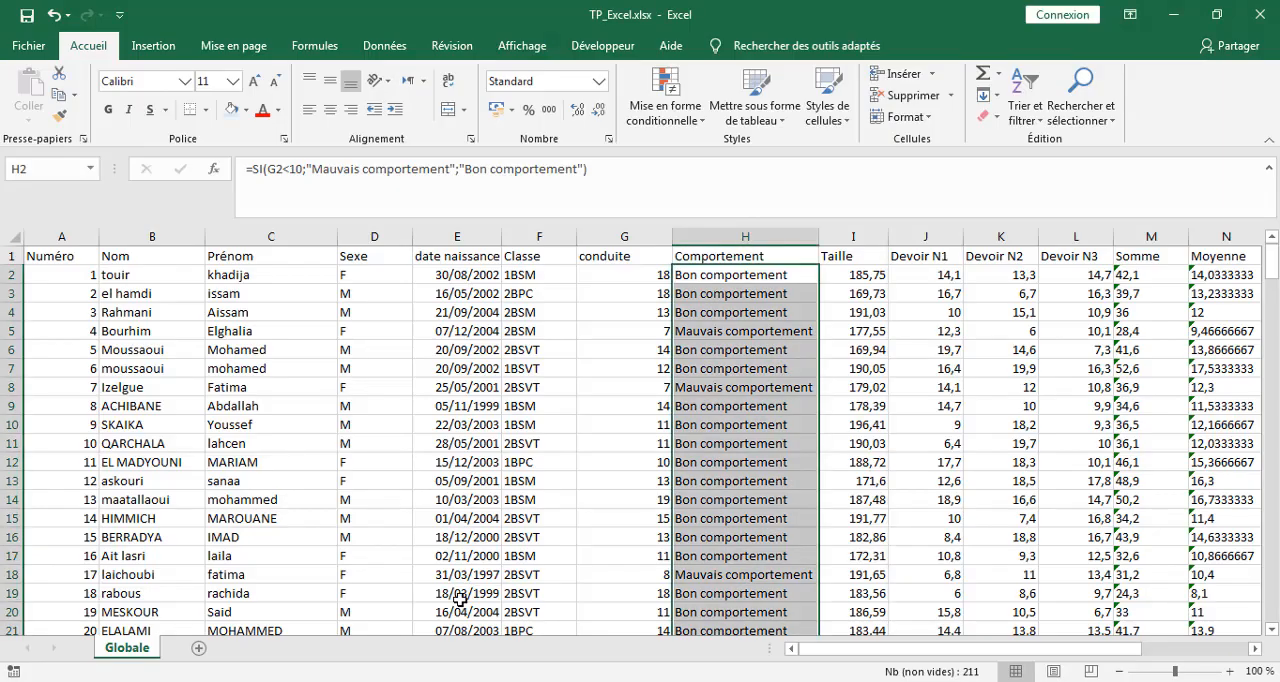
left_click(623, 232)
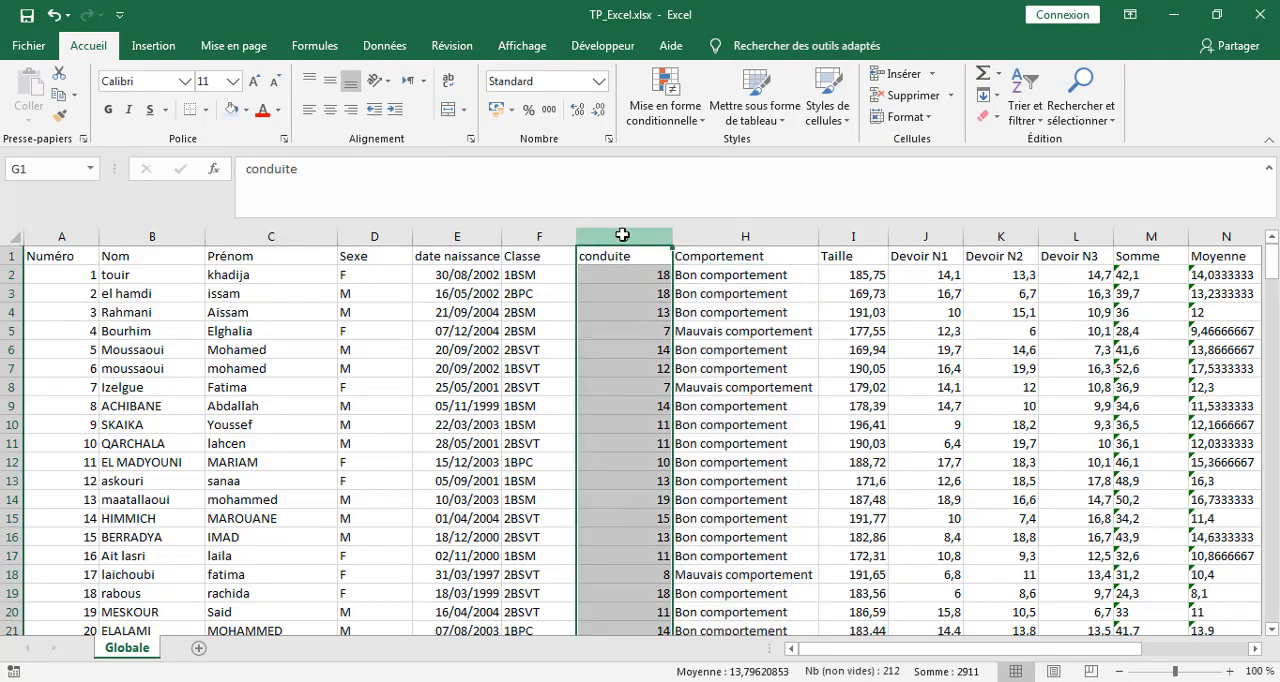
left_click(903, 94)
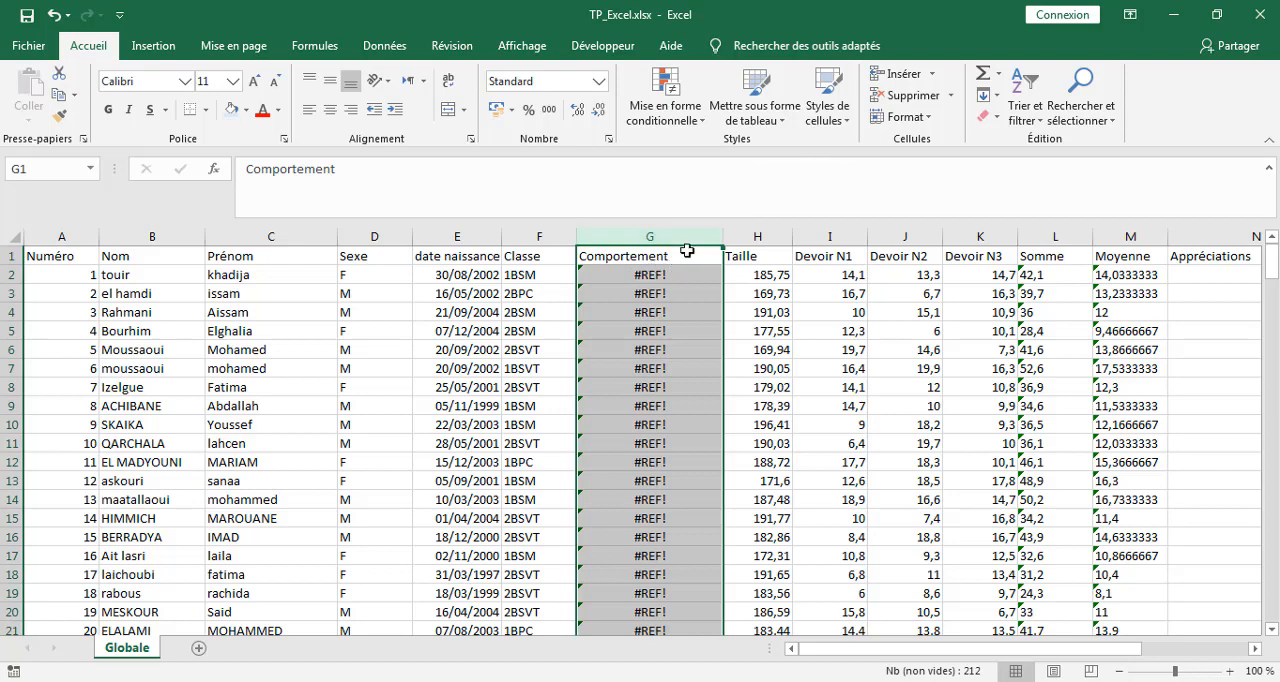
left_click(54, 15)
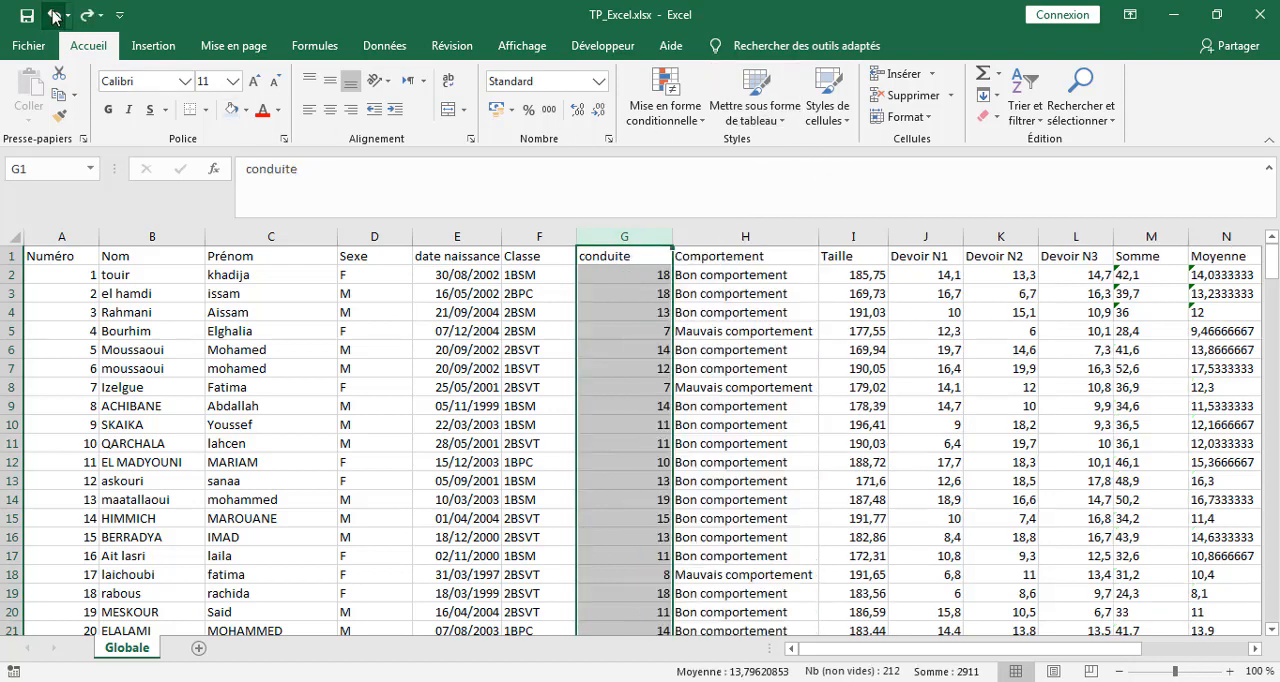
Replace the formulas in the Comportement column H with their results by copying the column and pasting it in place as values only.
left_click(732, 288)
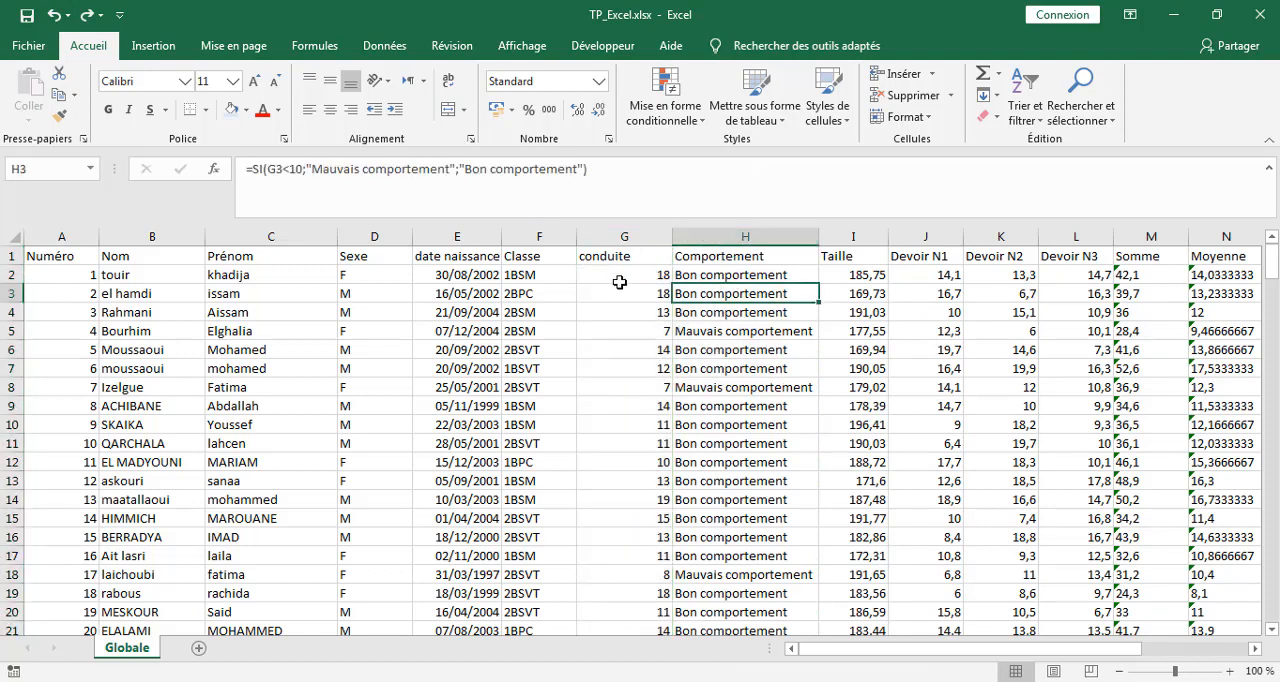
left_click(711, 235)
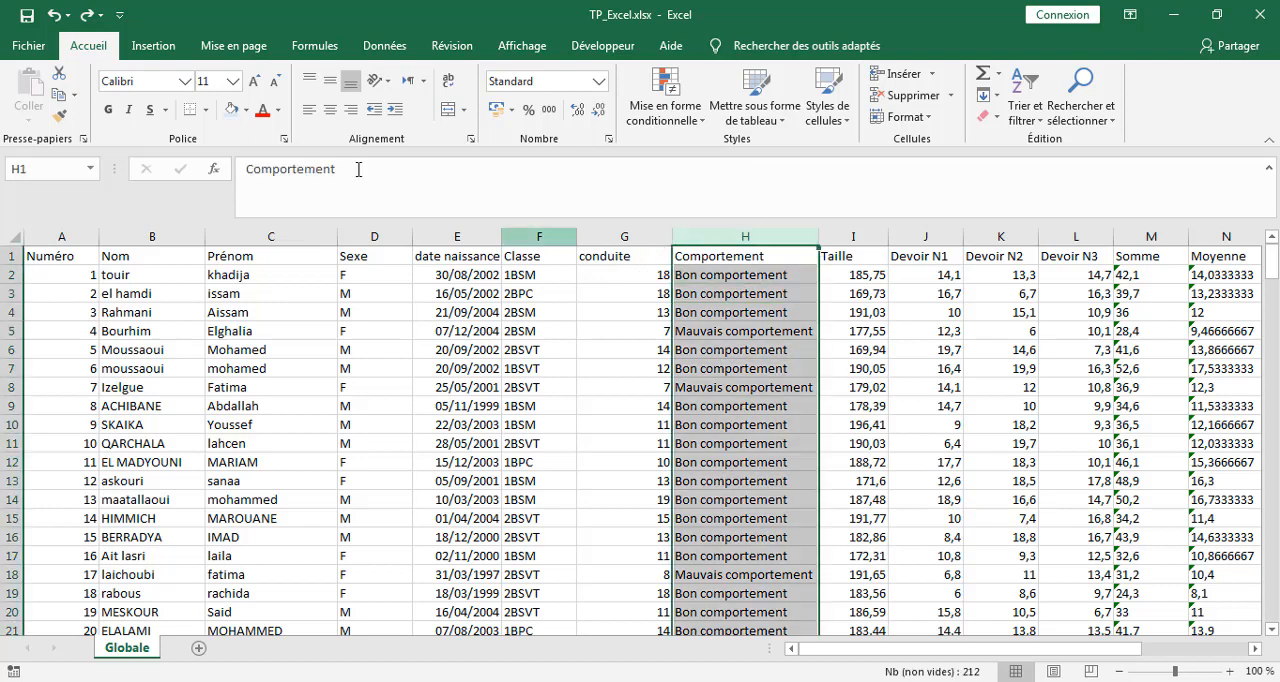
left_click(59, 96)
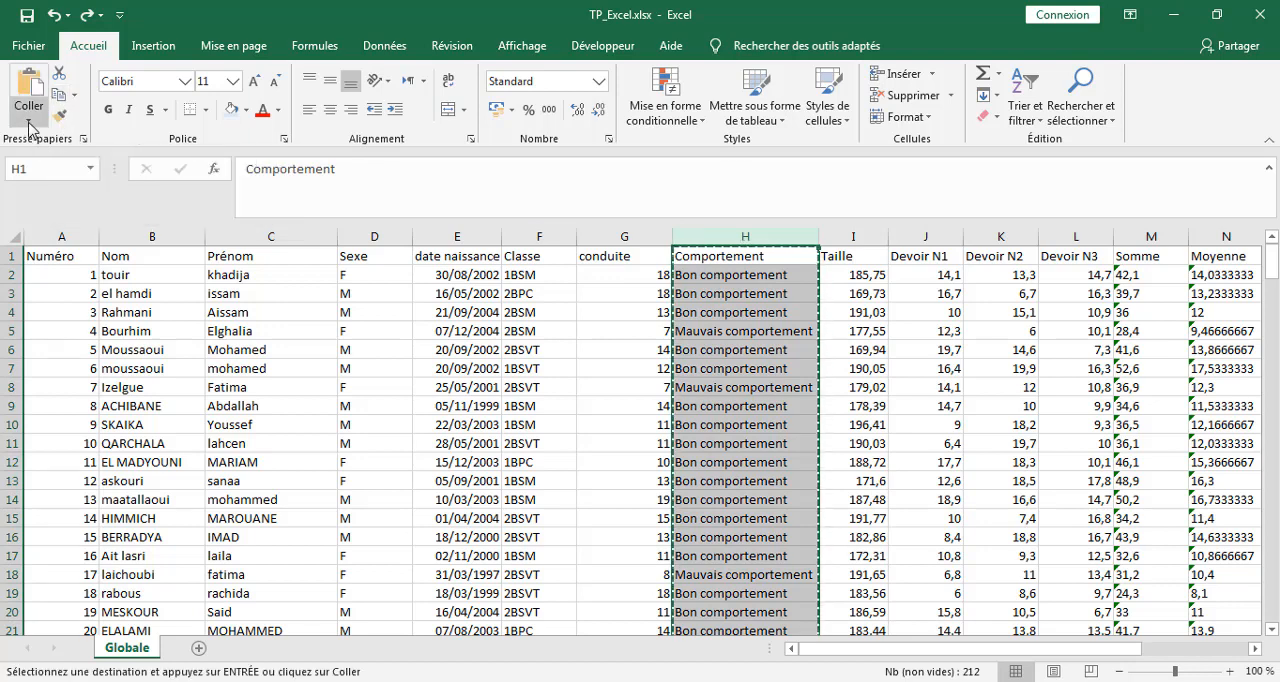
left_click(29, 124)
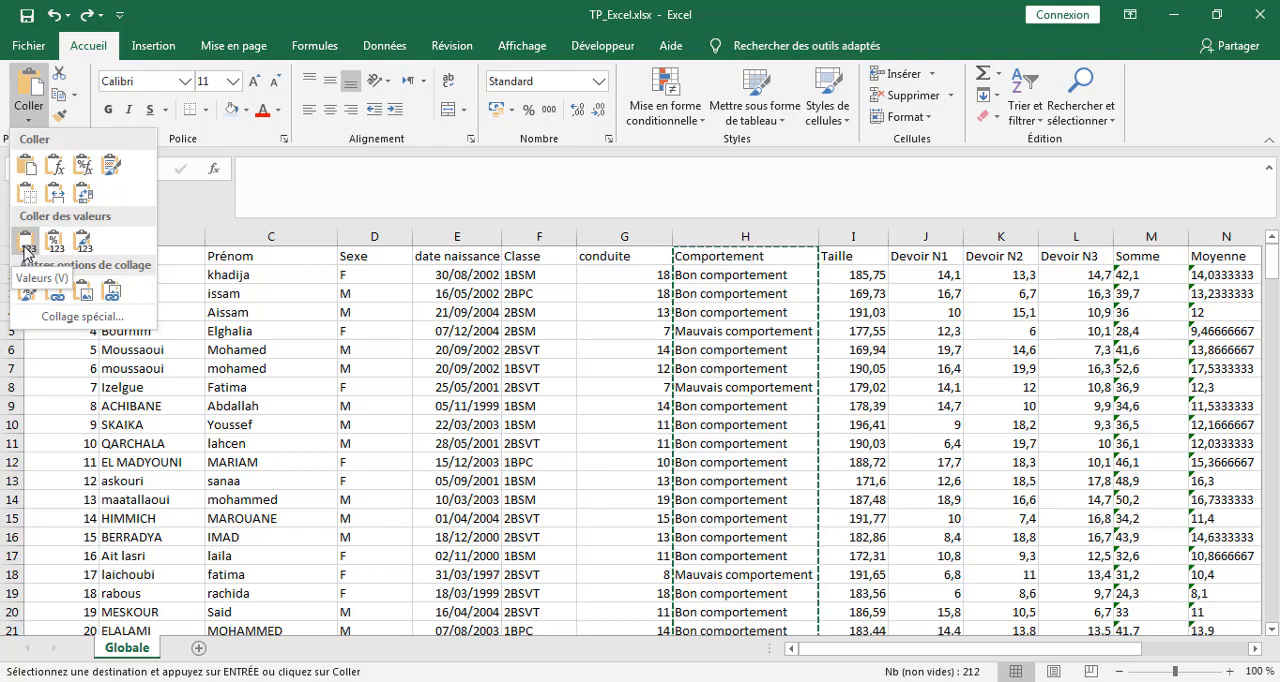
left_click(25, 250)
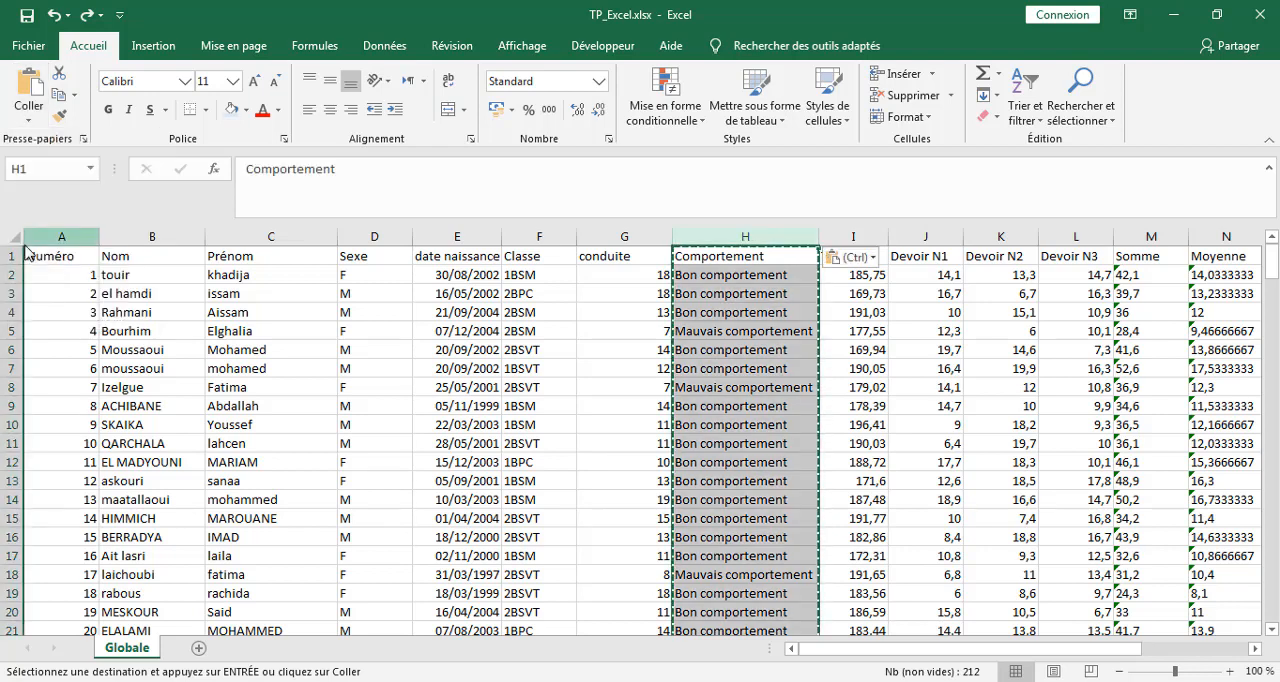
left_click(725, 310)
left_click(727, 406)
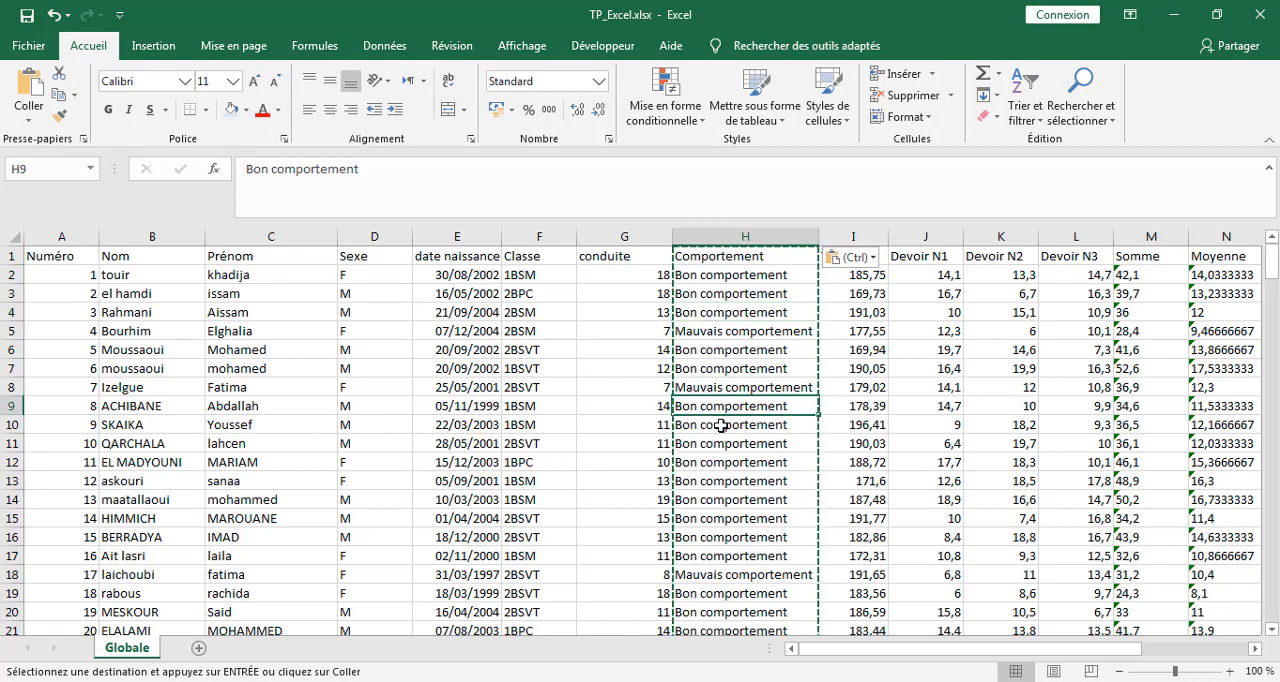
left_click(725, 462)
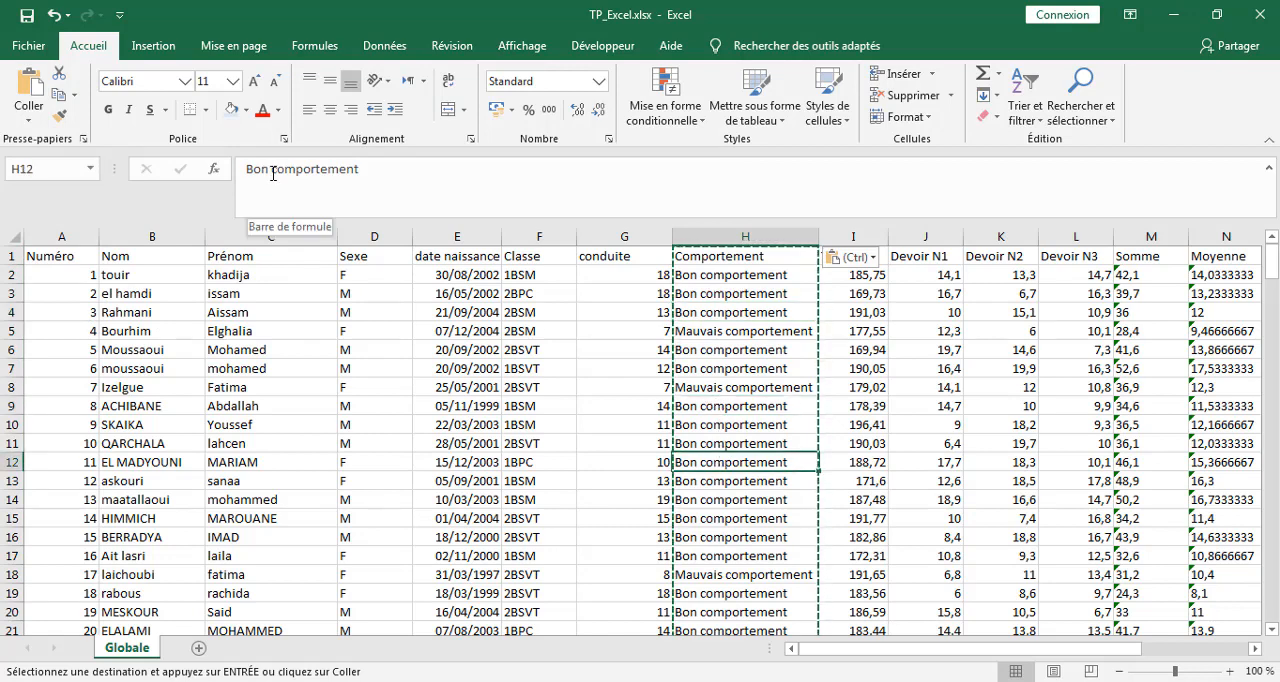
left_click(740, 499)
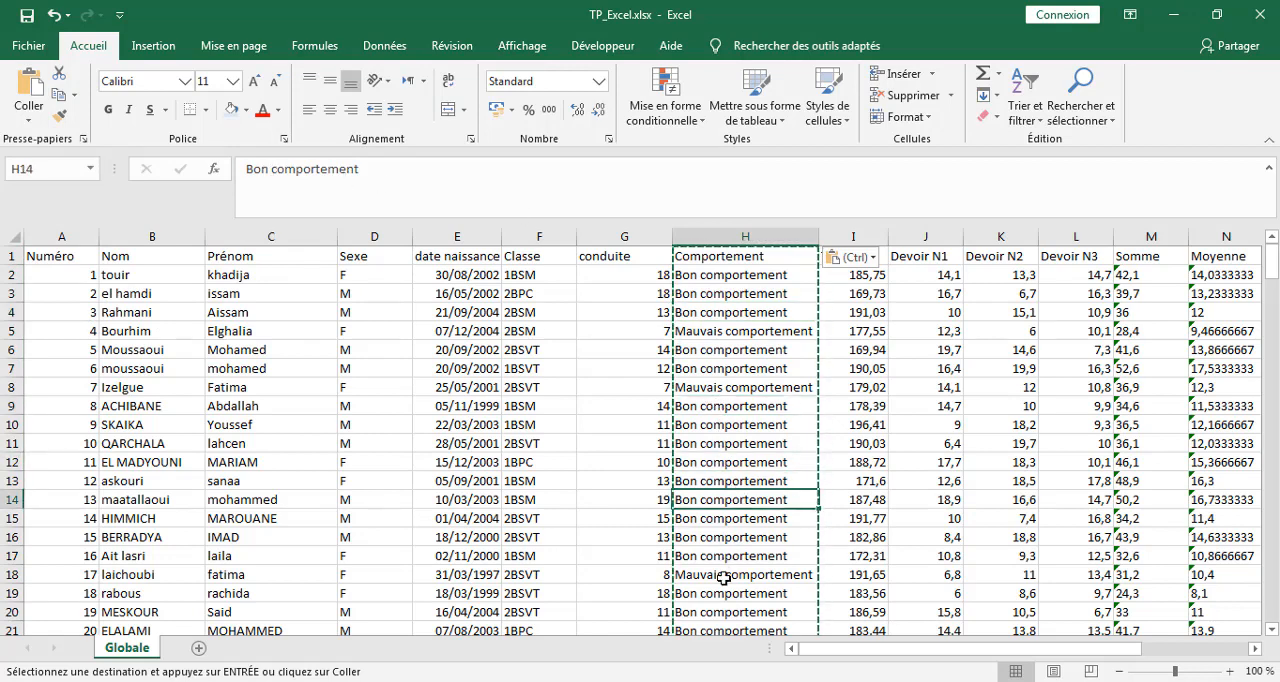
left_click(724, 578)
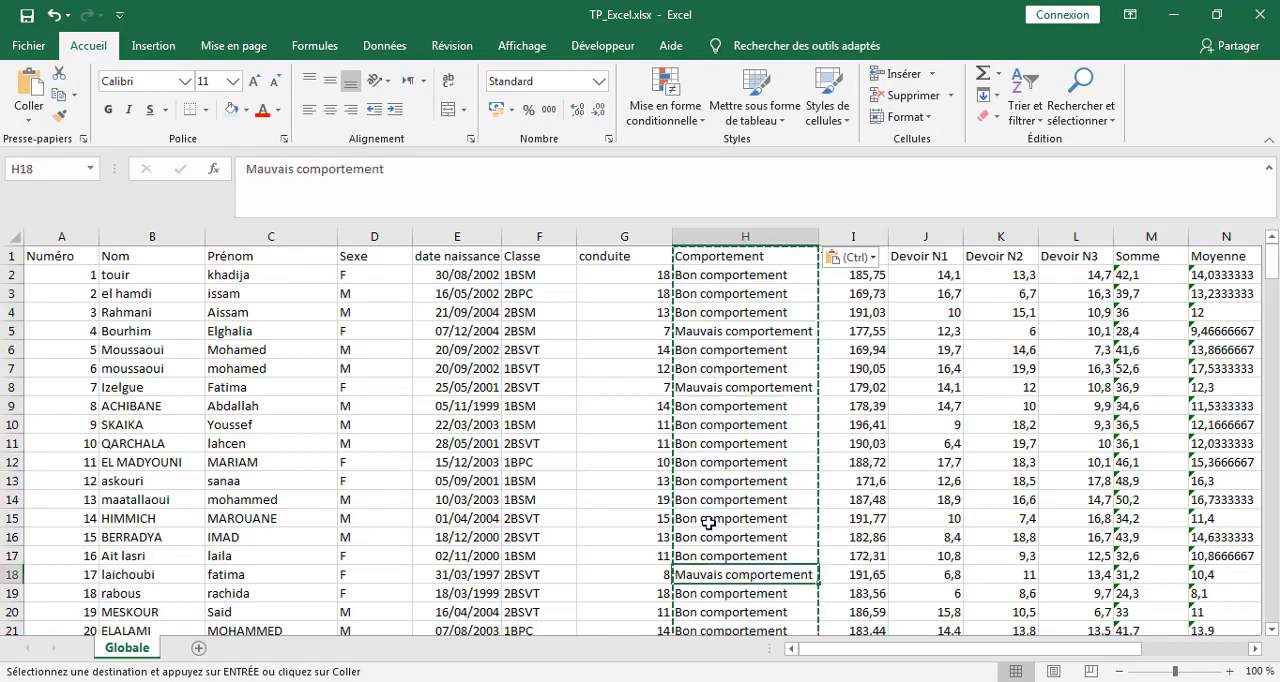
Delete the conduite column G from the sheet.
left_click(624, 236)
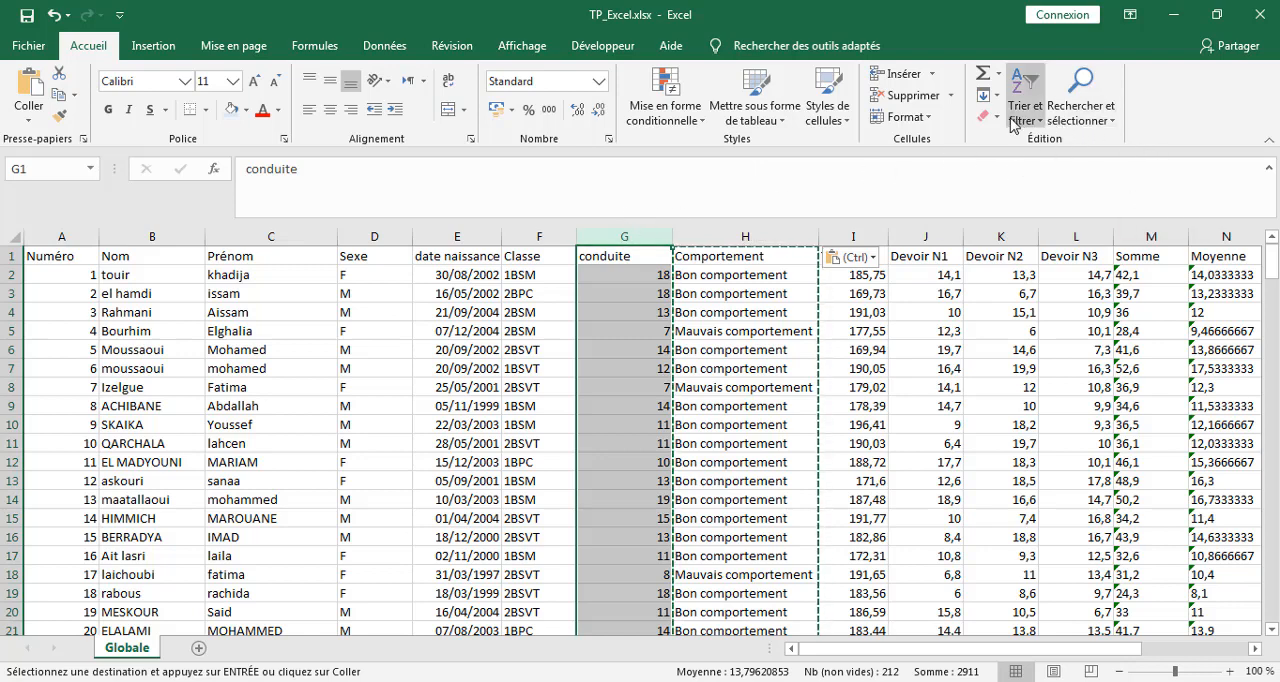
left_click(900, 96)
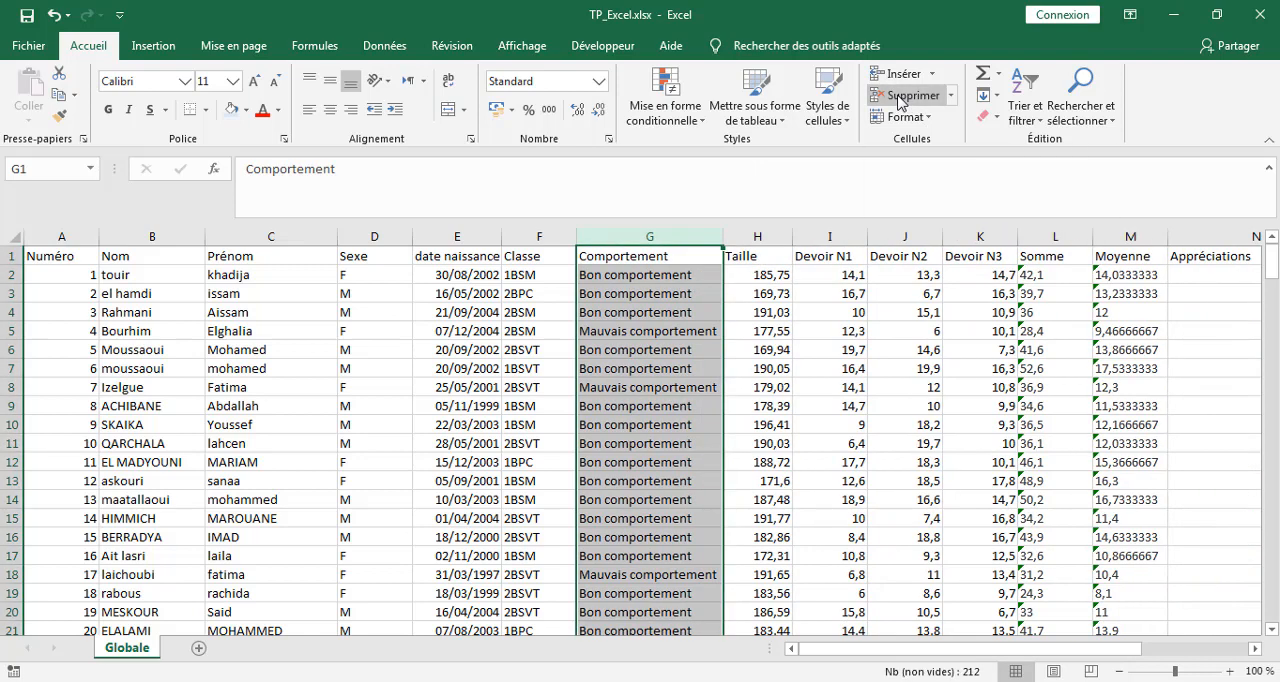
left_click(663, 348)
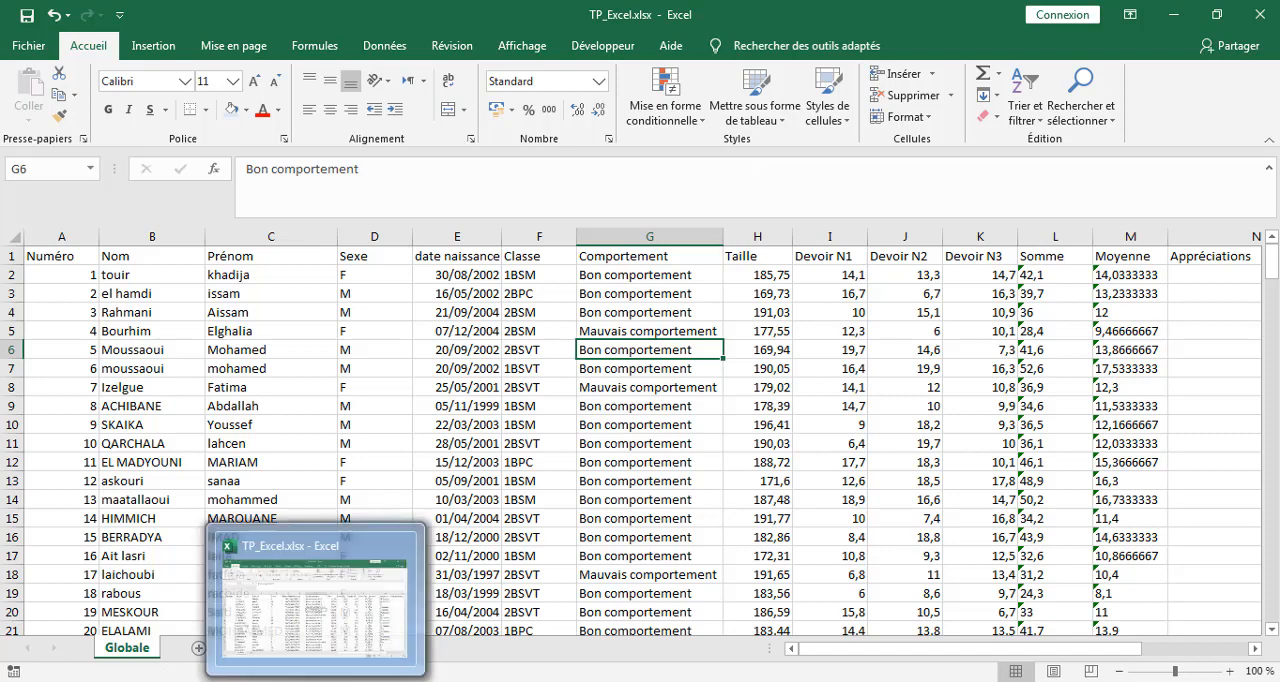
Consult the appréciations criteria in the Word document and locate cells N2 (Appréciations) and M2 (Moyenne) in the Excel workbook.
left_click(298, 680)
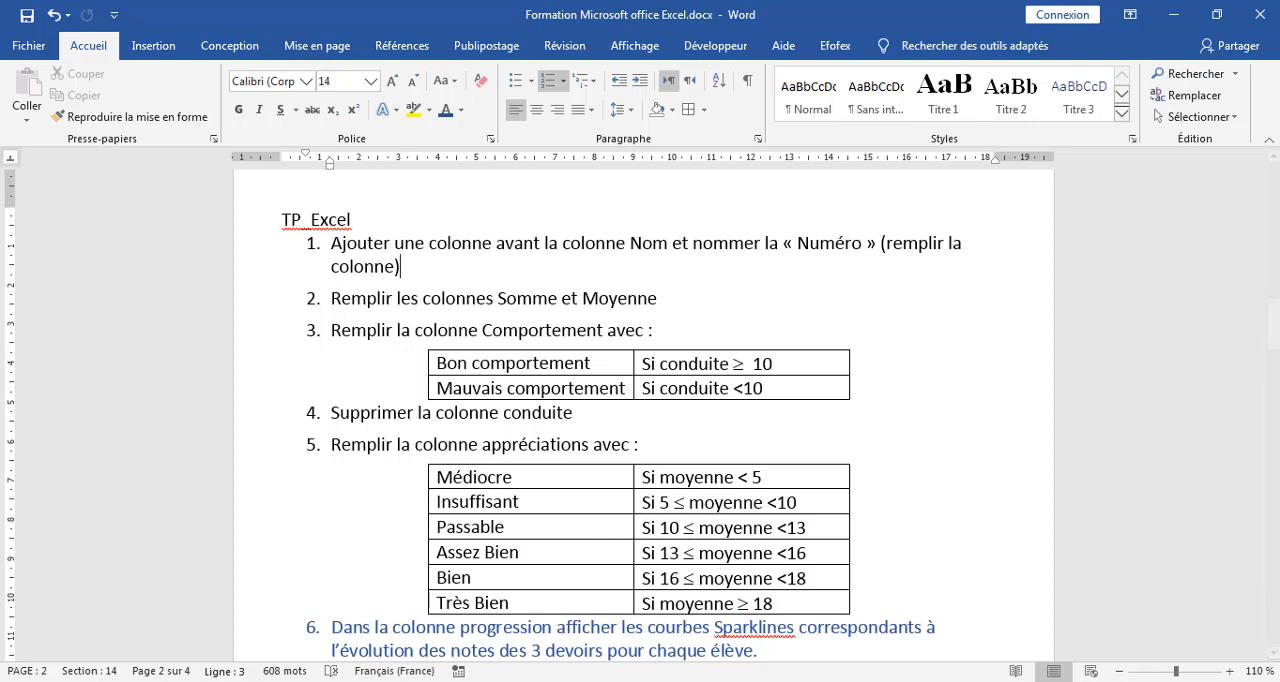
left_click(315, 680)
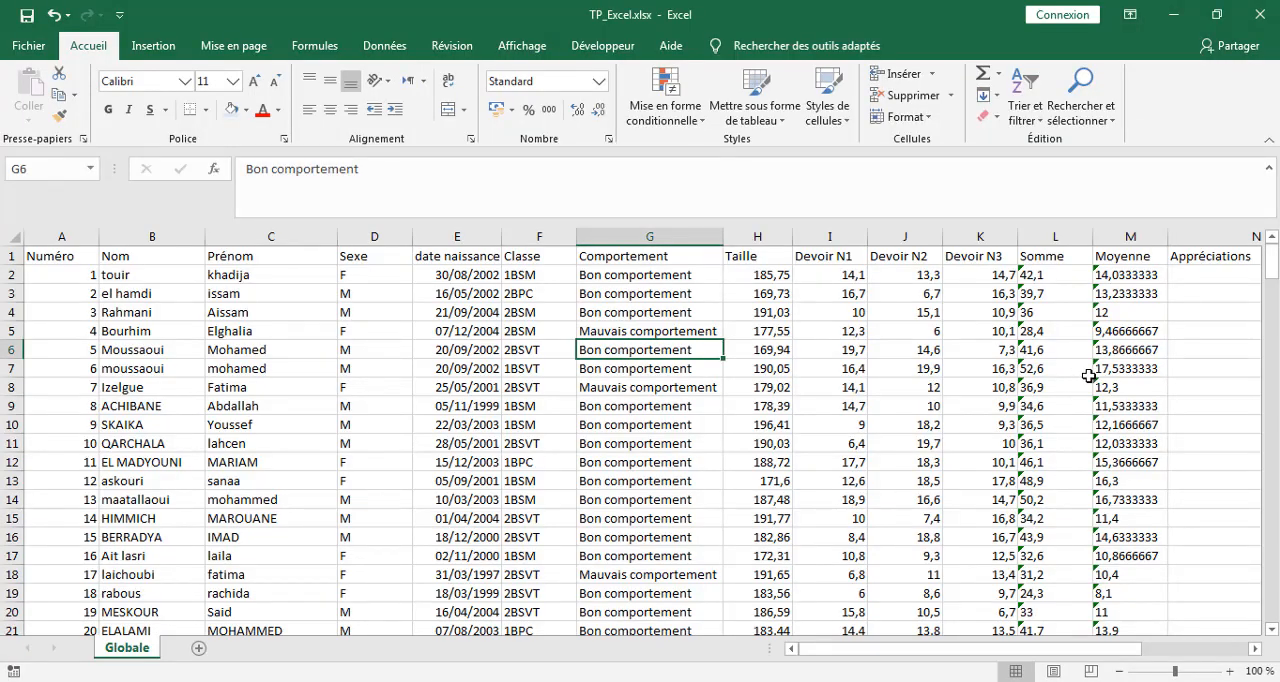
left_click_drag(879, 648, 940, 648)
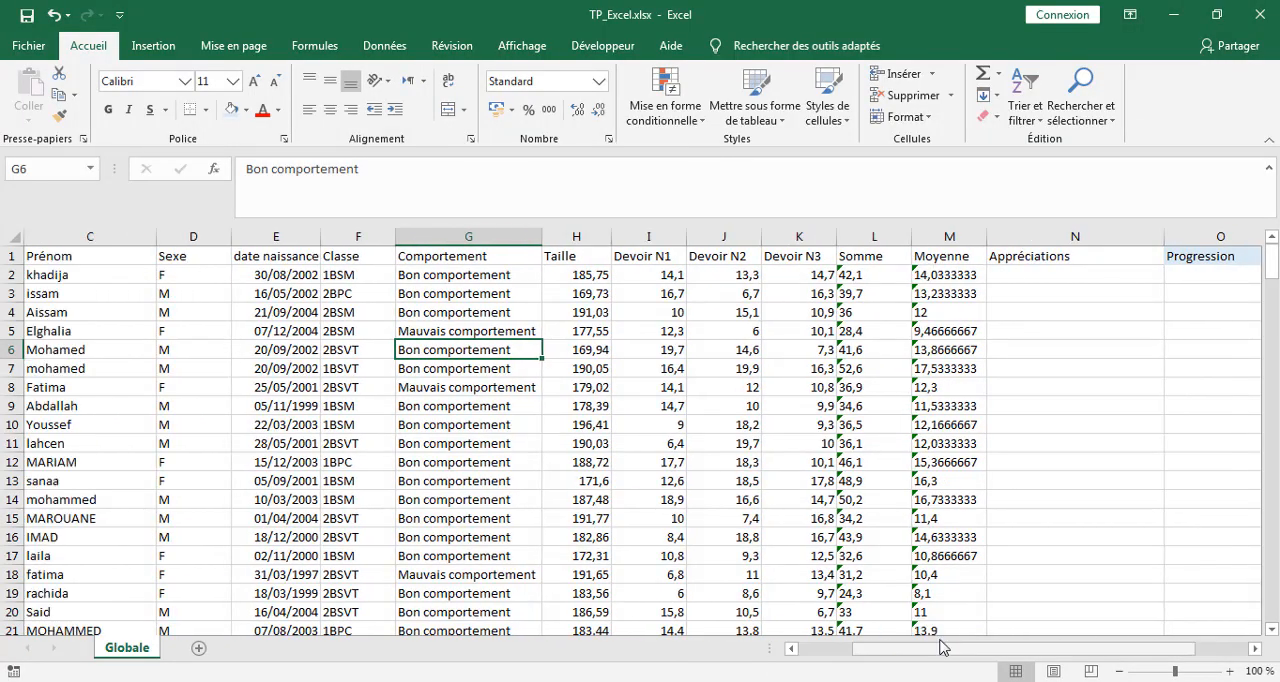
left_click(1024, 275)
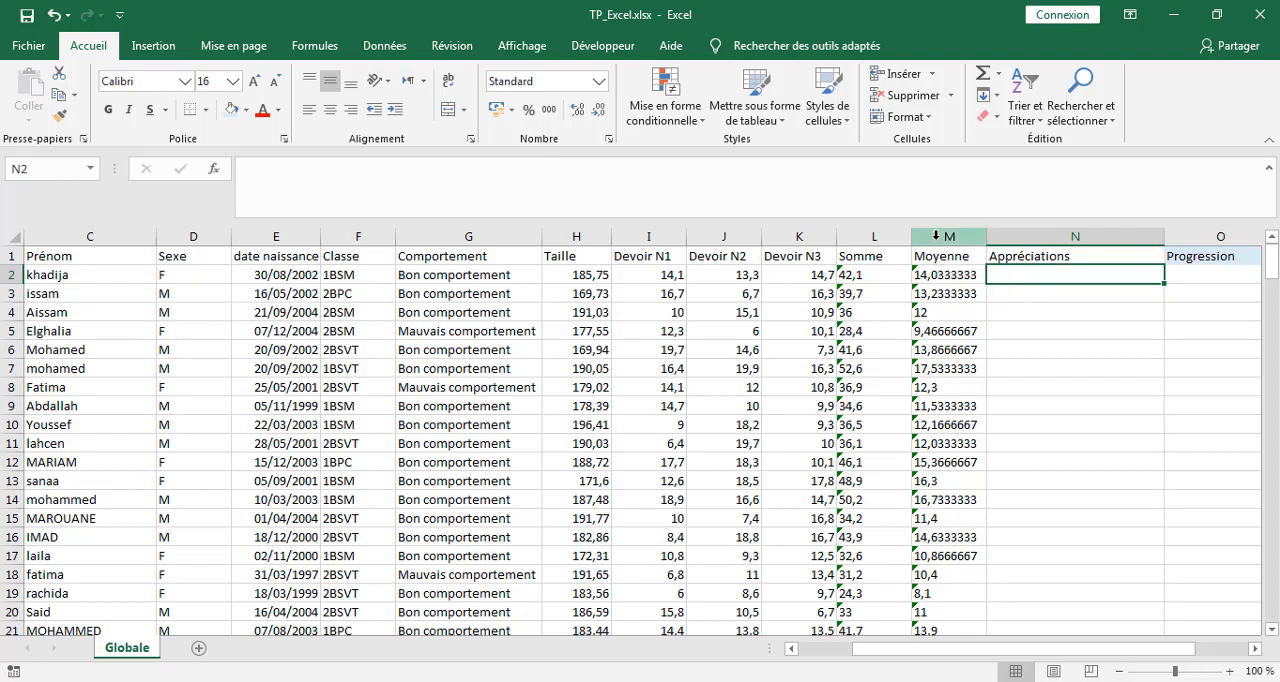
left_click(940, 273)
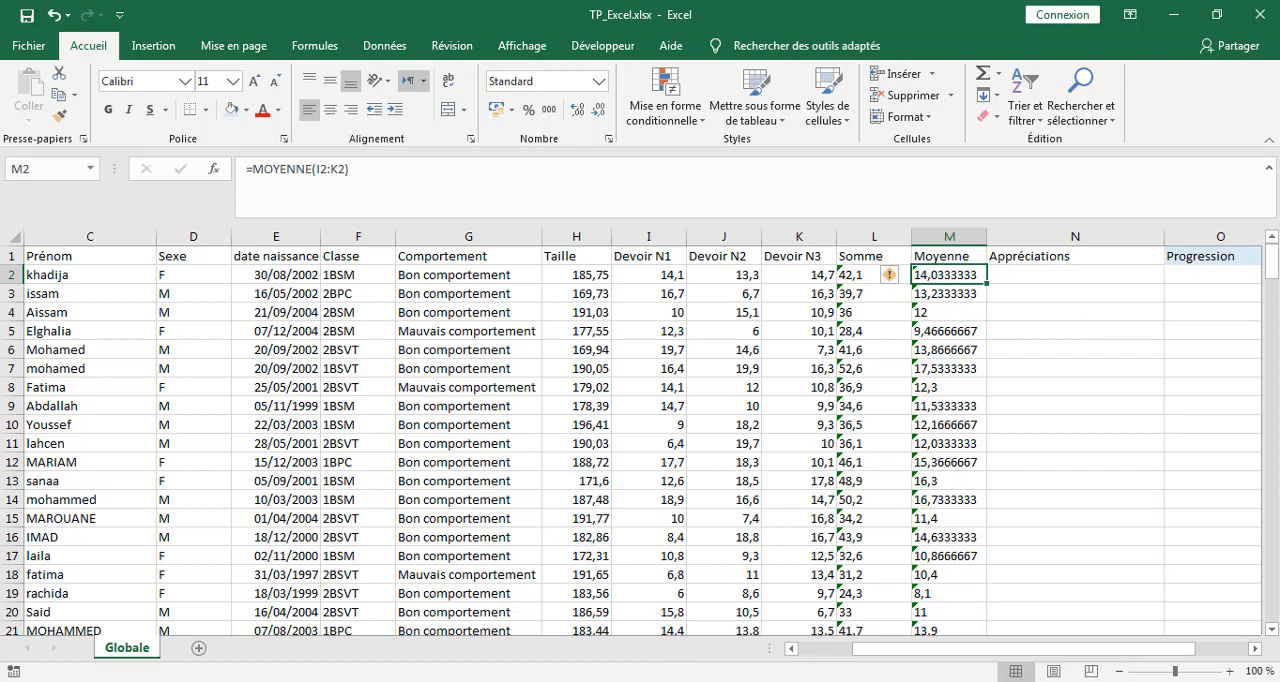
In the Word document, find and copy the complete nested SI formula that starts with =SI(M2<5;"Médiocre" and ends with "Très bien".
key("alt+Tab")
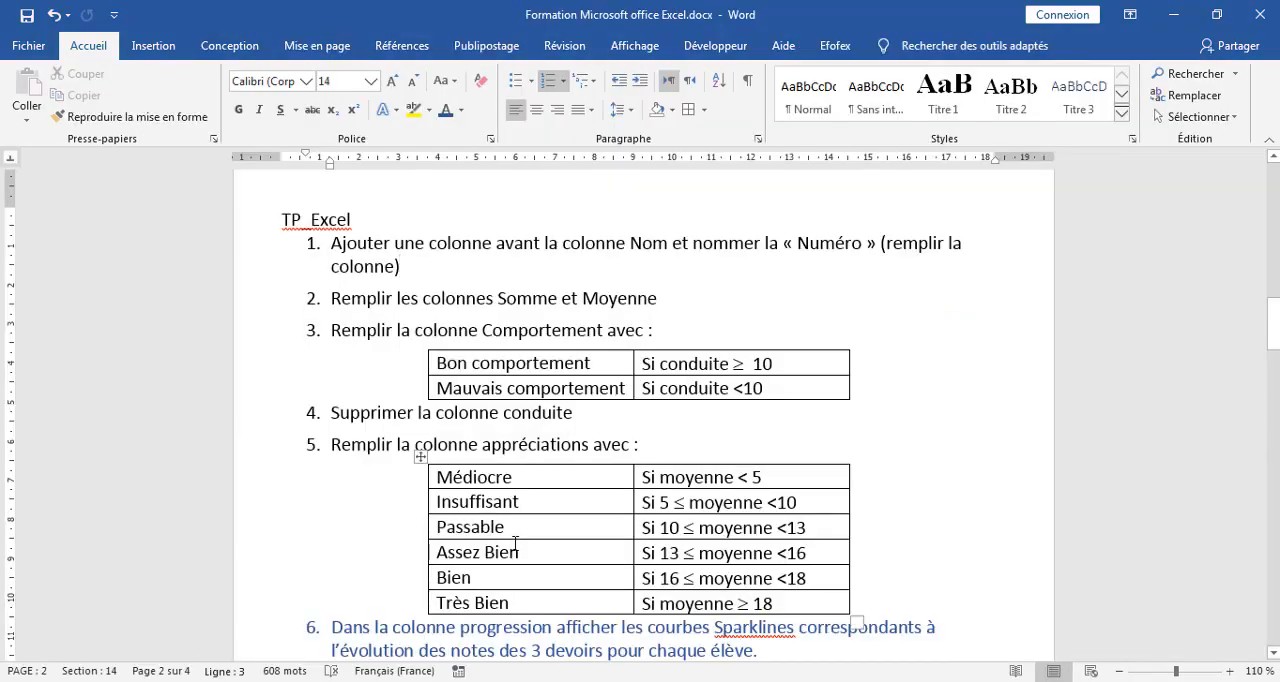
left_click_drag(1275, 358, 1249, 591)
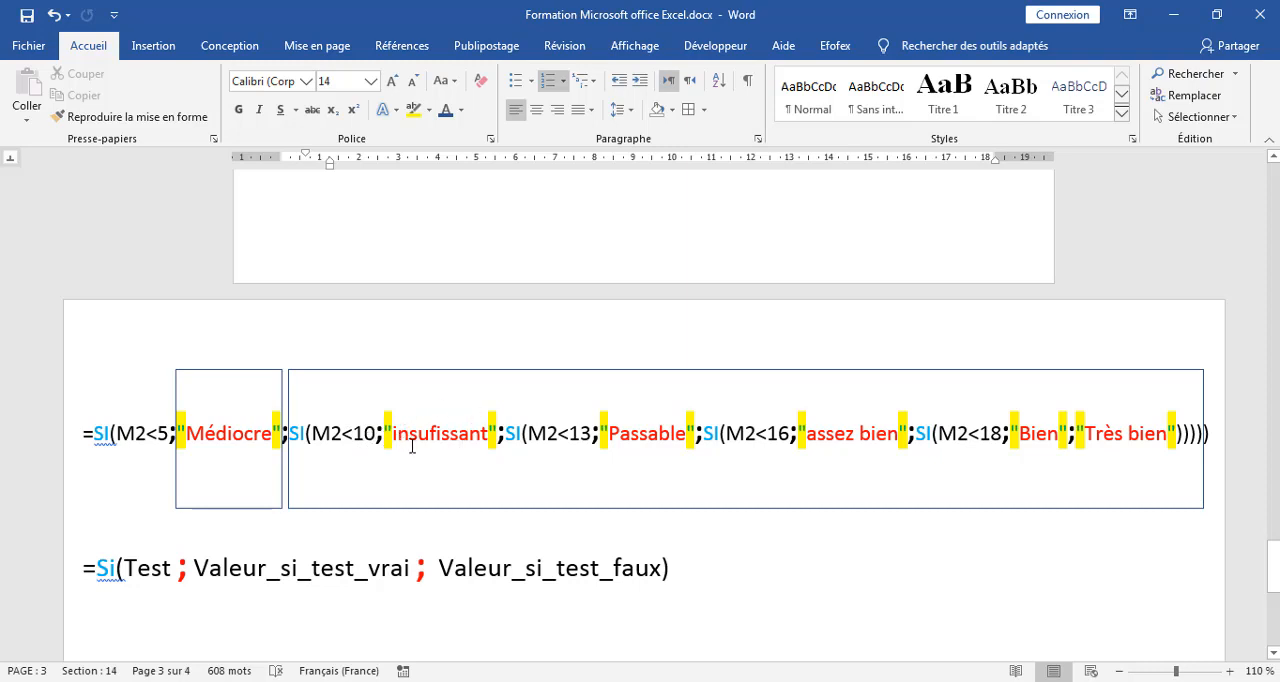
left_click_drag(505, 432, 1196, 432)
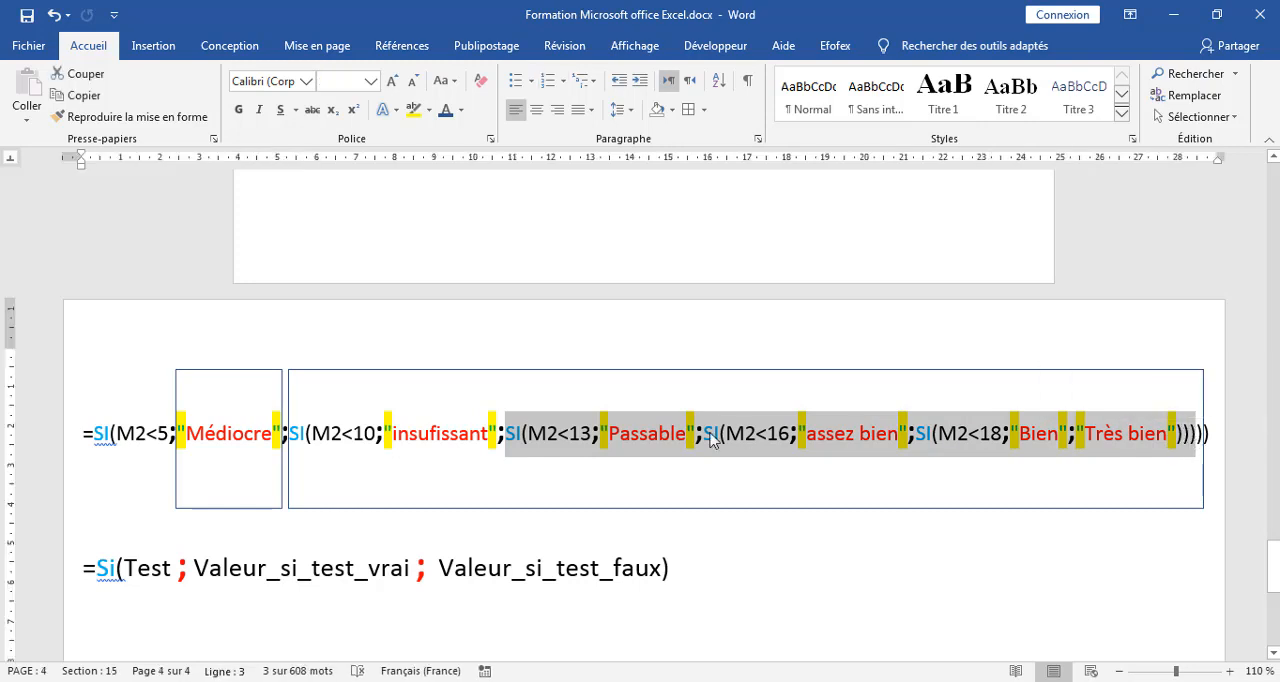
left_click(834, 485)
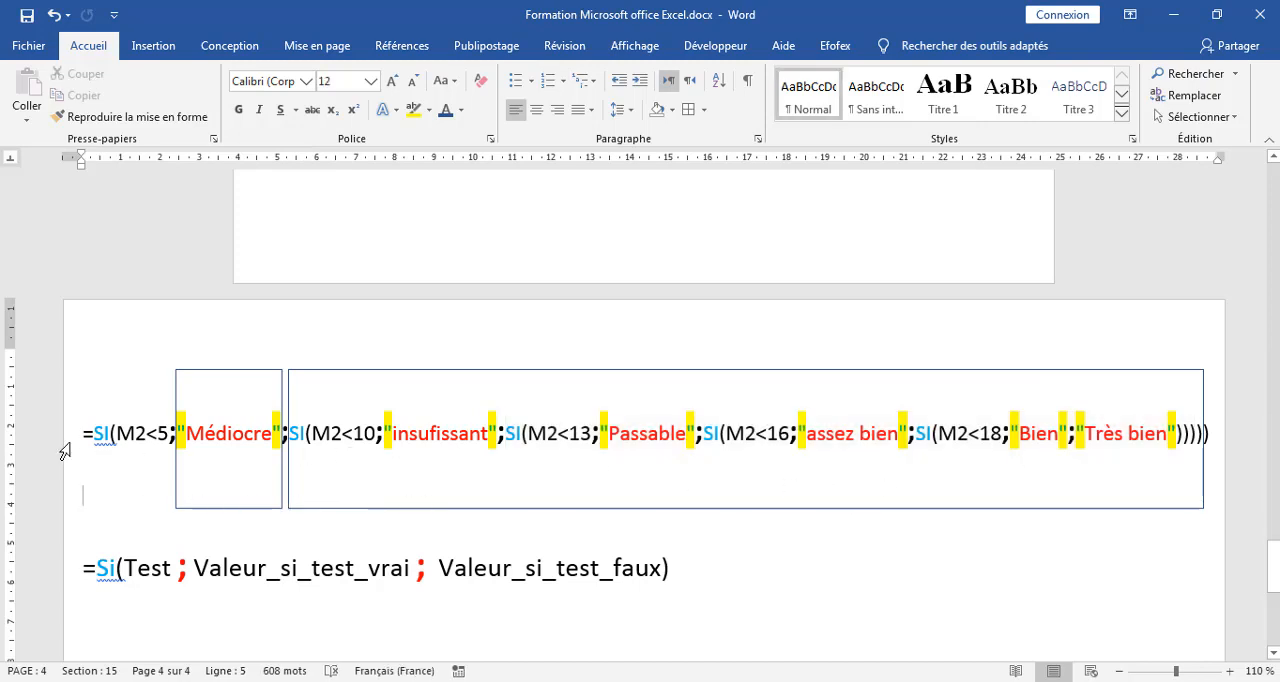
left_click_drag(80, 434, 1205, 434)
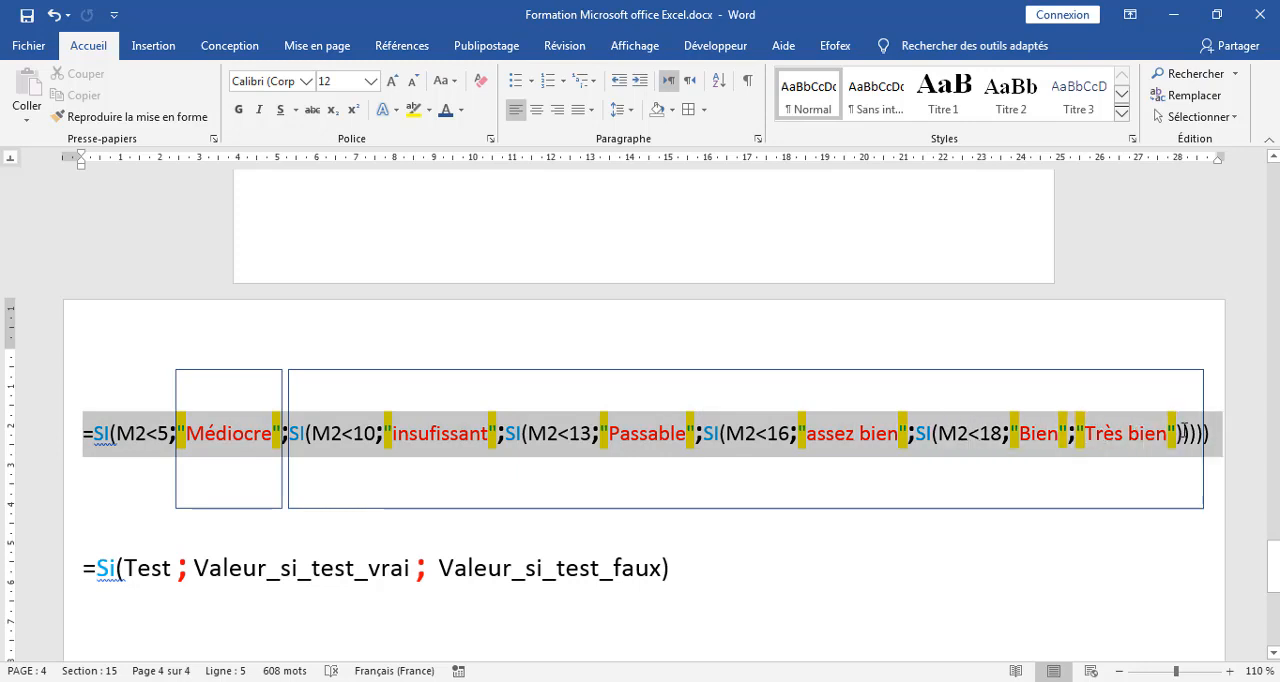
right_click(768, 436)
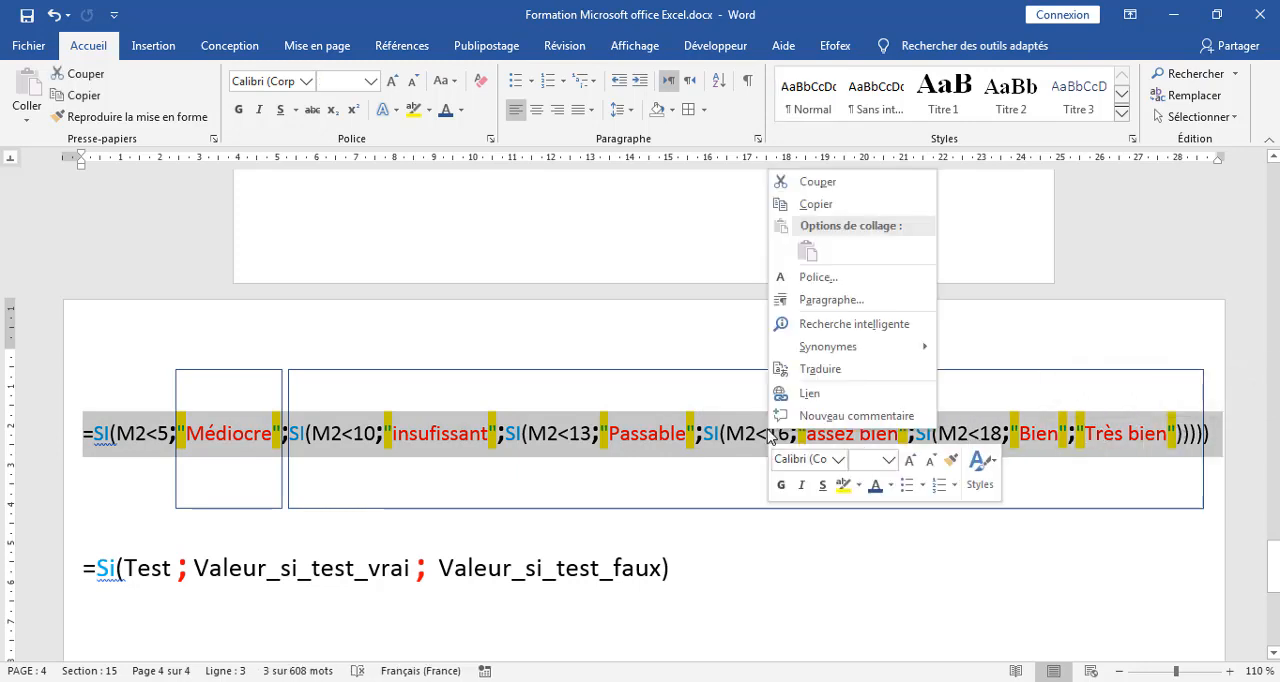
left_click(815, 205)
Switch to the Excel workbook and paste the copied nested SI formula into cell N2 of the Appréciations column.
key("alt+Tab")
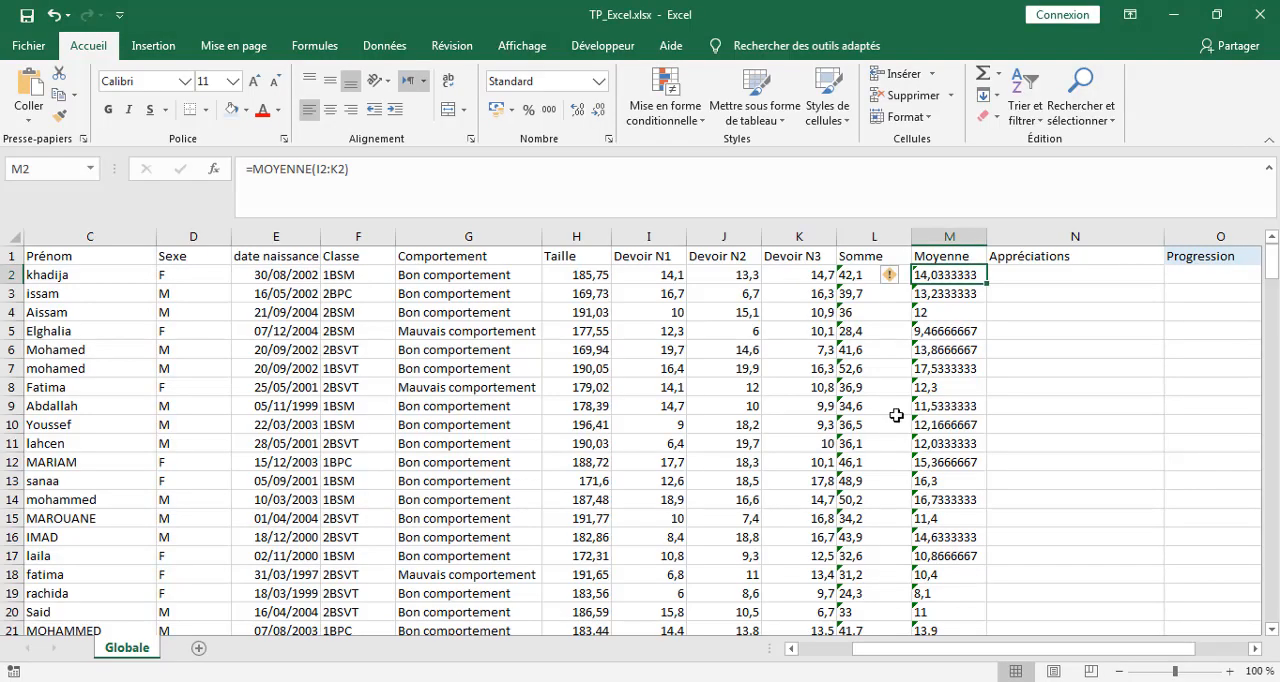
left_click(1017, 273)
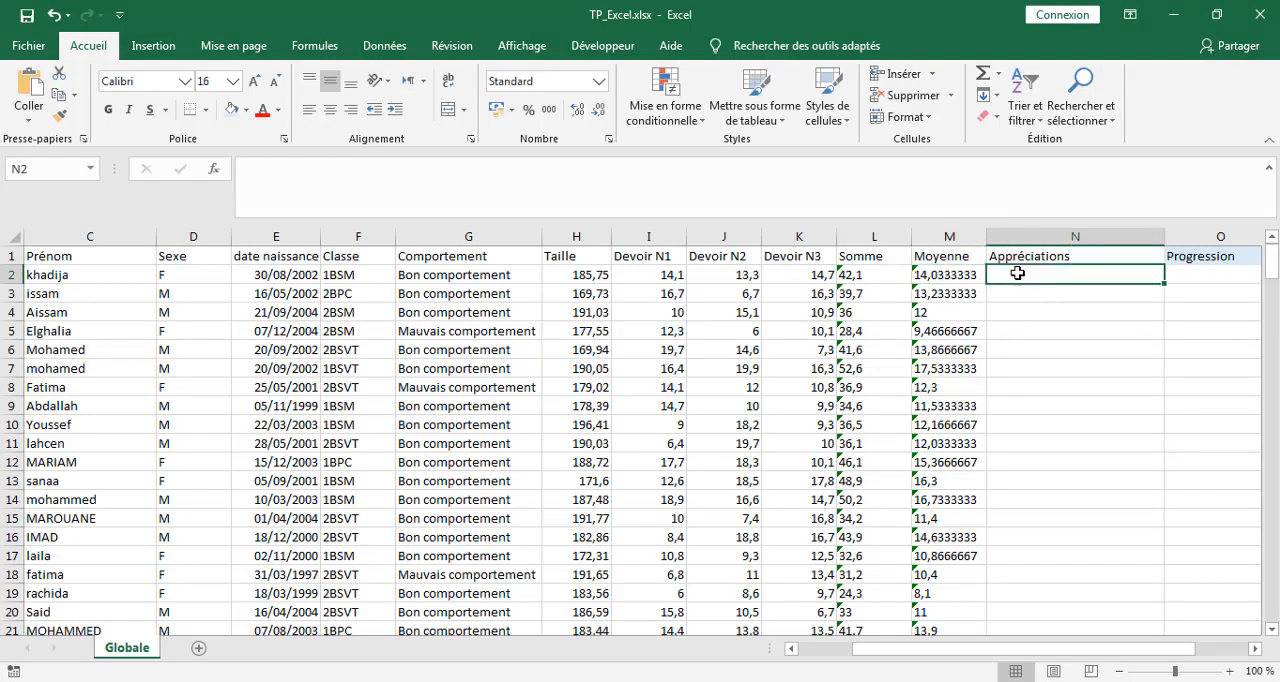
left_click(22, 90)
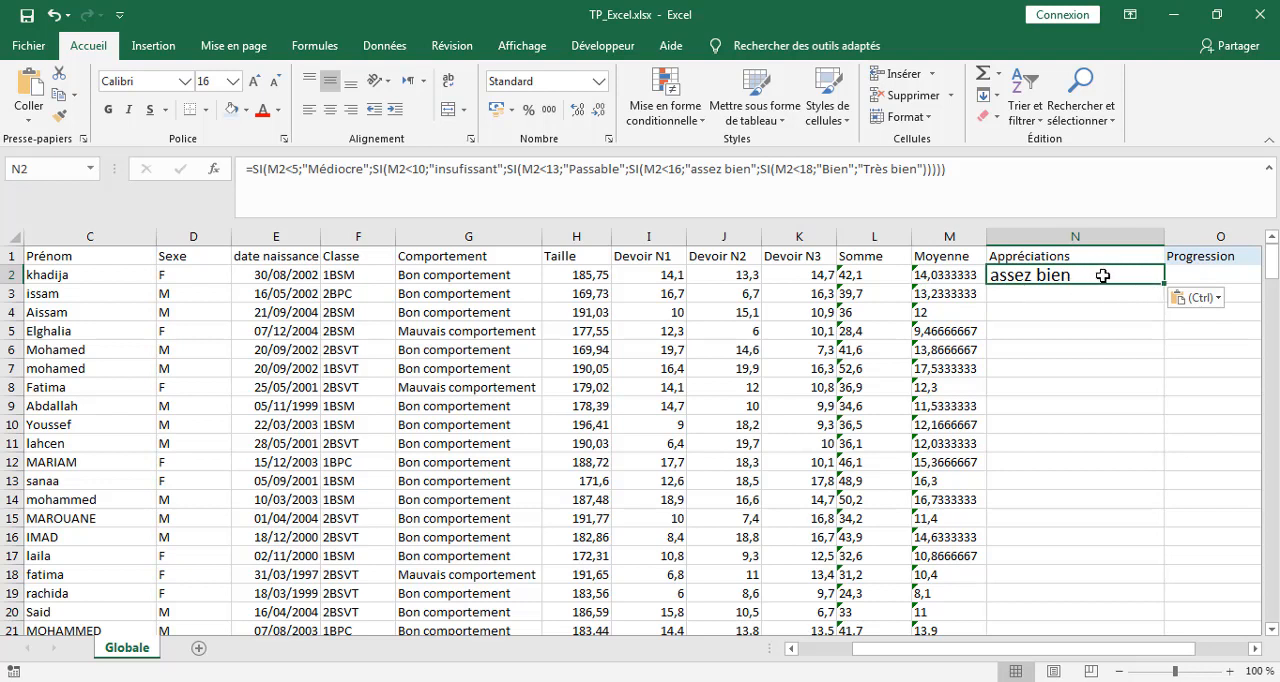
Fill the Appréciations formula from N2 down to the last student and check the results along the column.
double_click(1164, 285)
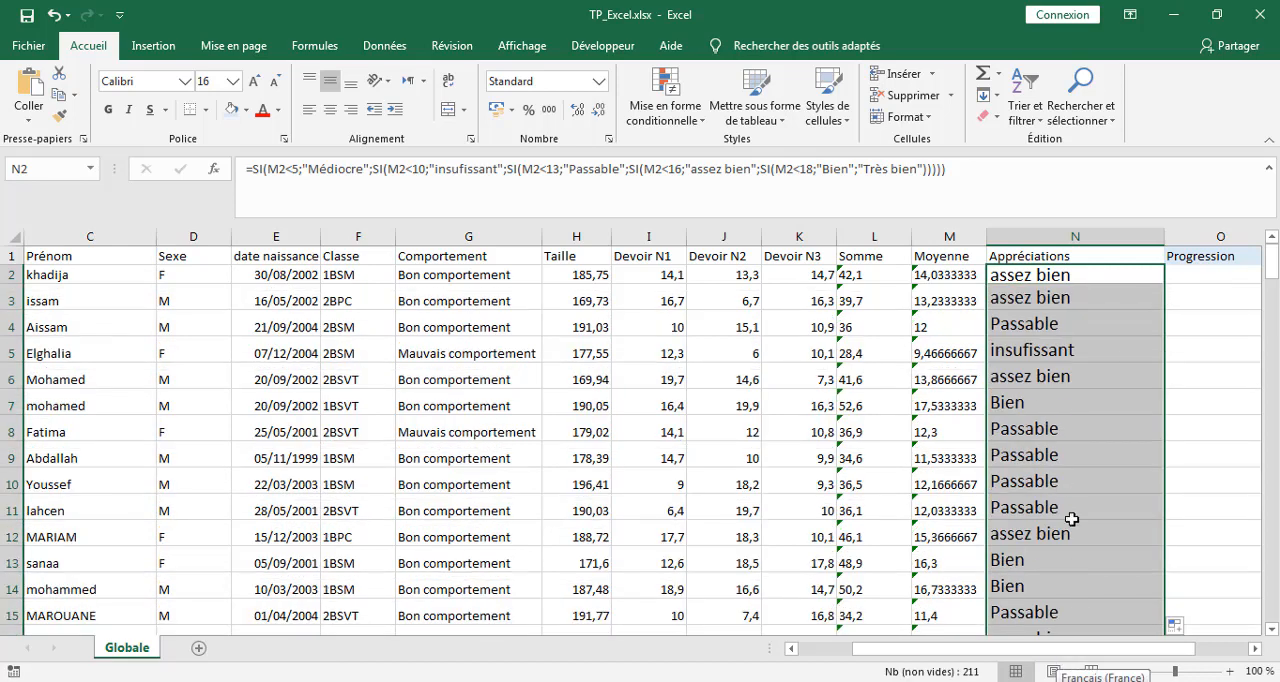
left_click(1066, 477)
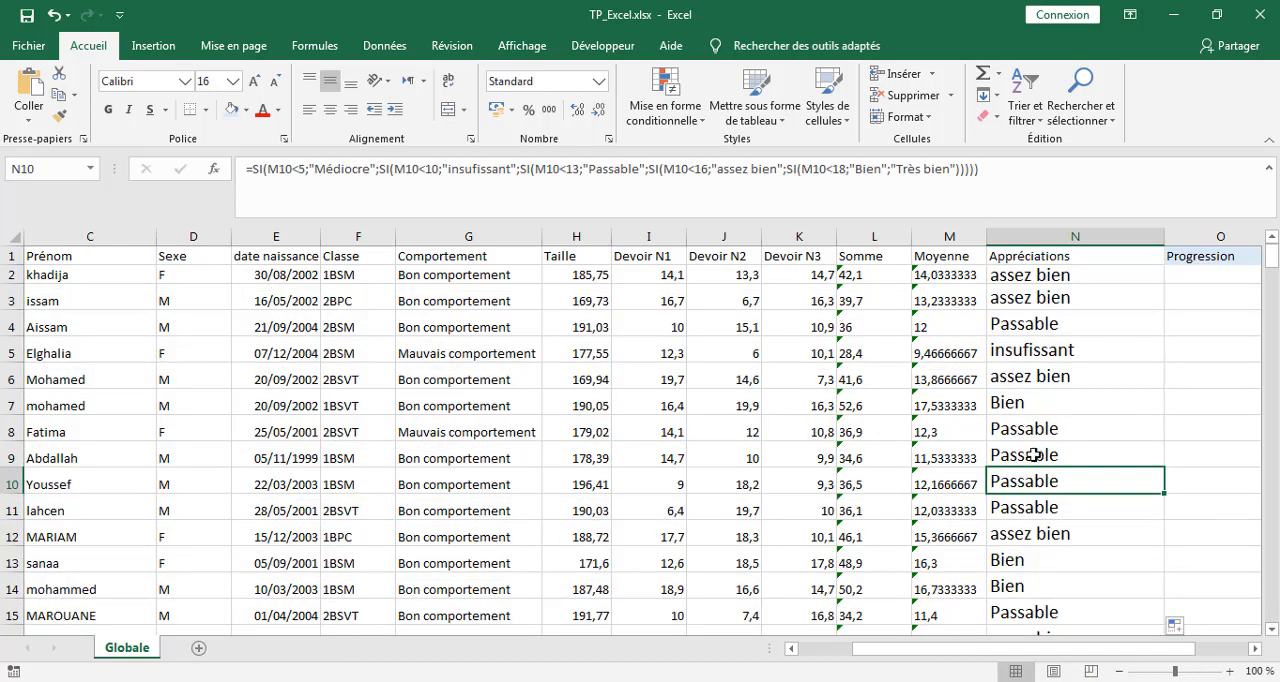
scroll(1096, 468, "down", 2)
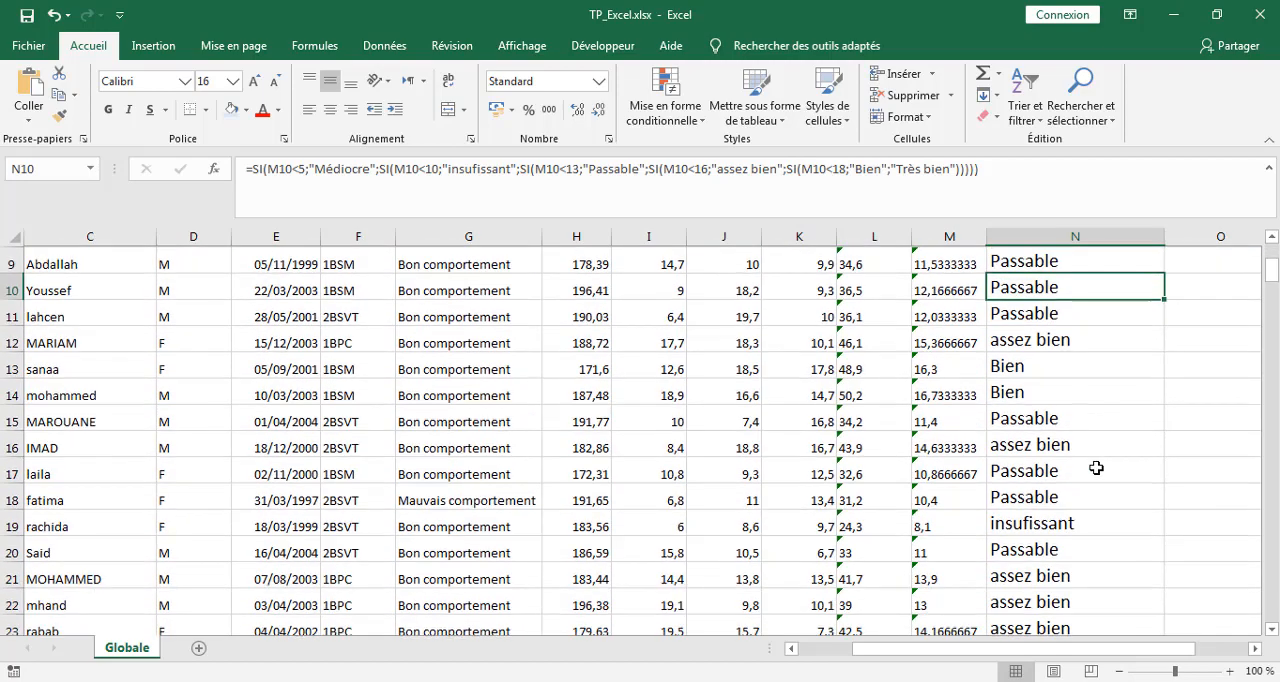
scroll(1096, 468, "down", 5)
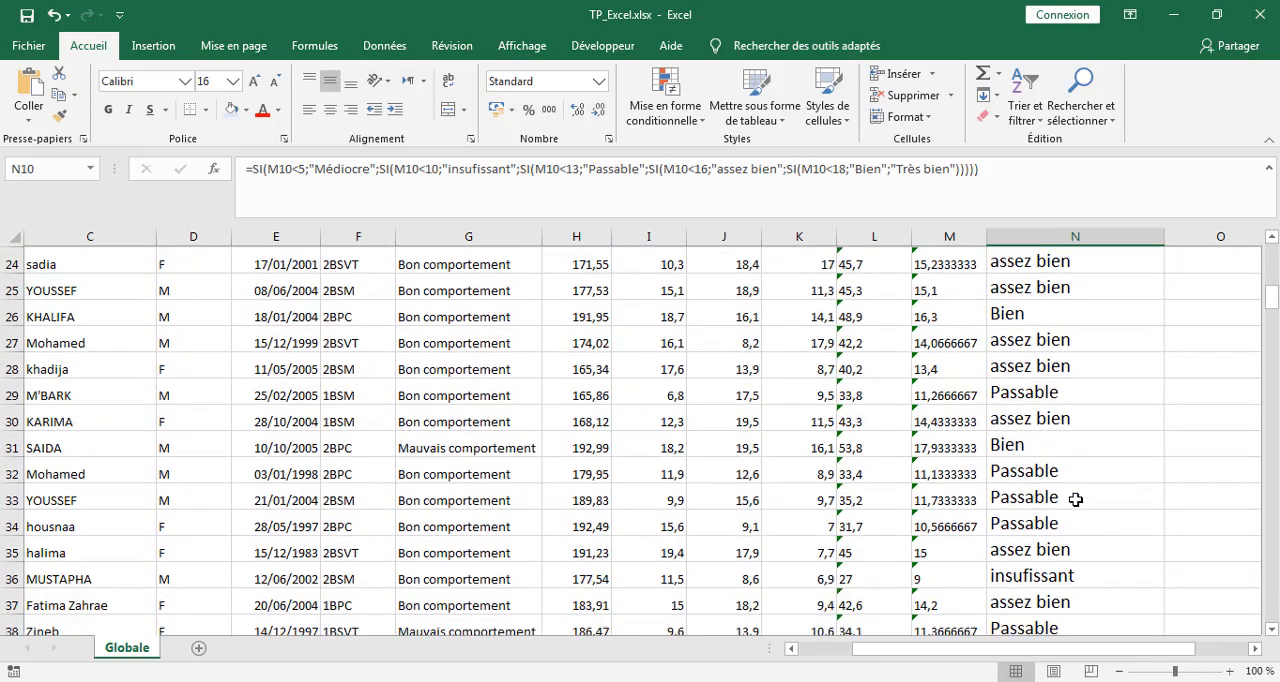
Review the filled Appréciations against the Moyenne values along columns M and N for the students further down the sheet.
scroll(1076, 499, "down", 2)
scroll(1076, 499, "down", 2)
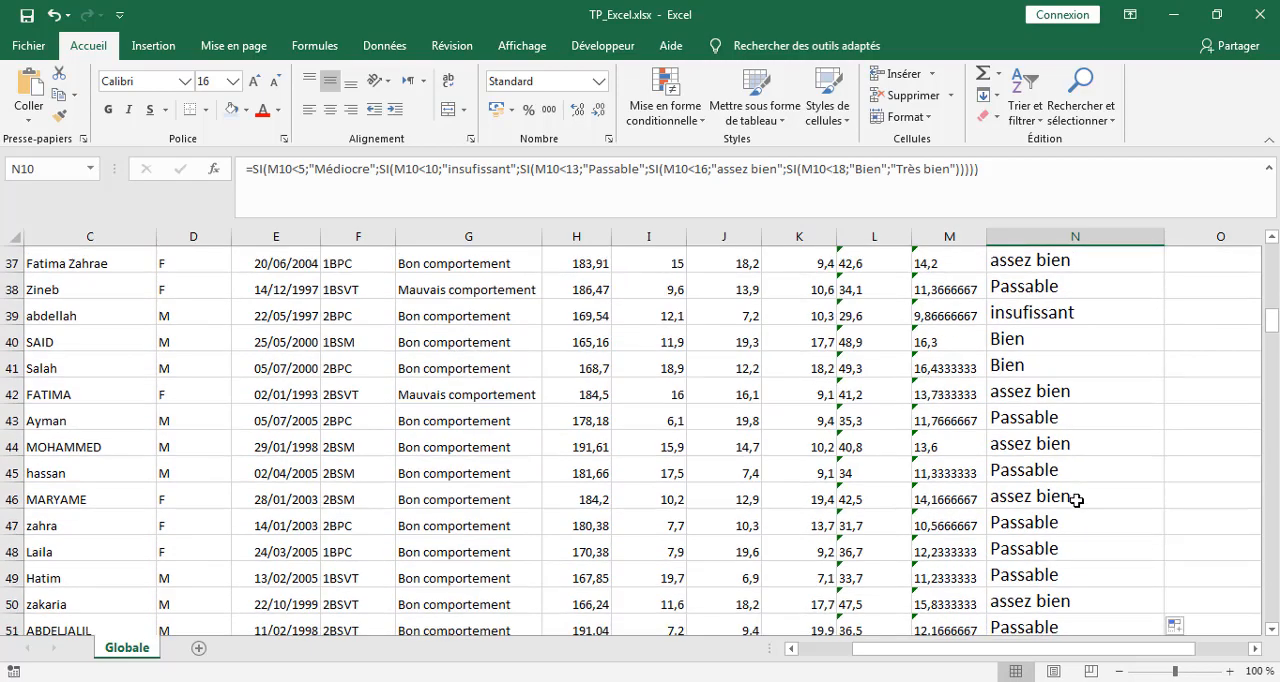
scroll(1076, 499, "down", 6)
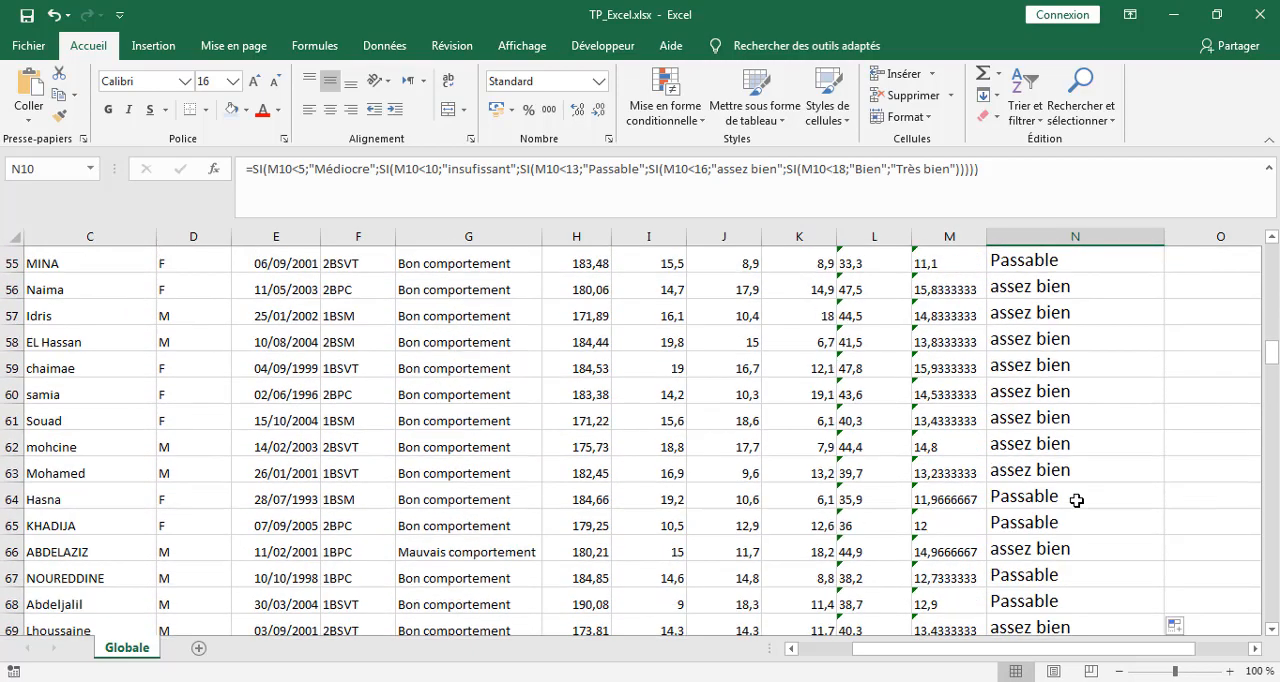
scroll(1076, 499, "down", 3)
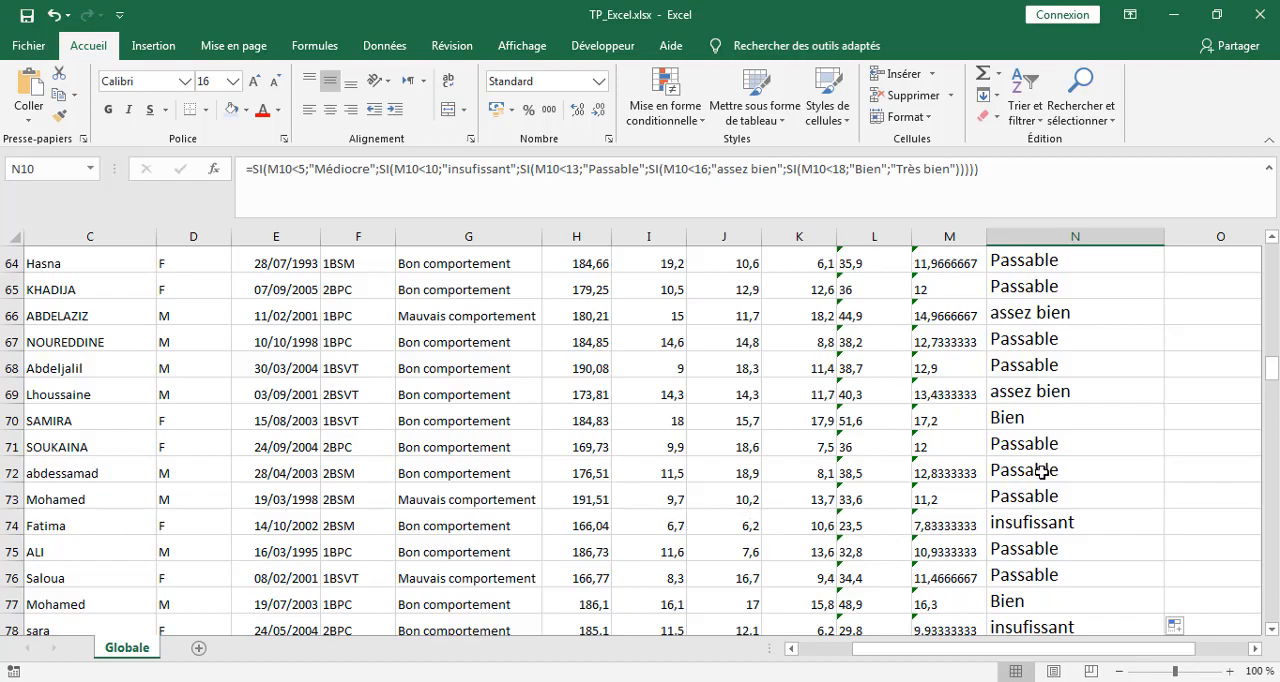
scroll(1042, 472, "up", 4)
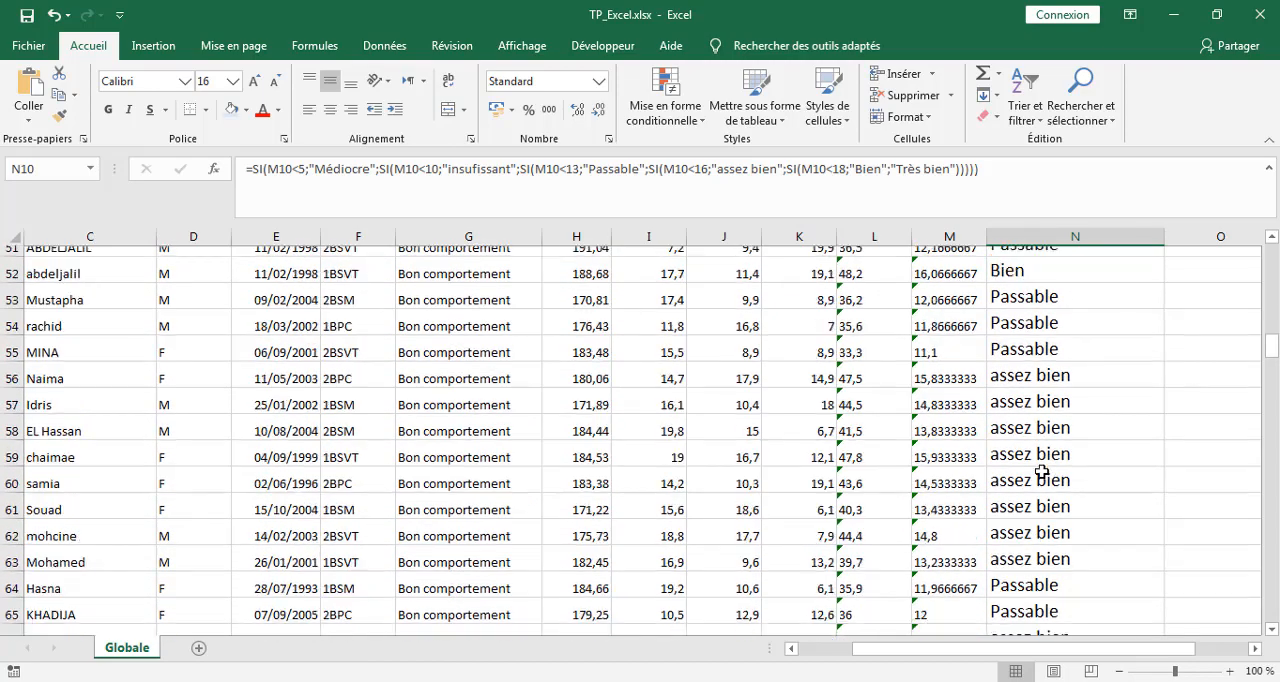
scroll(1042, 472, "up", 2)
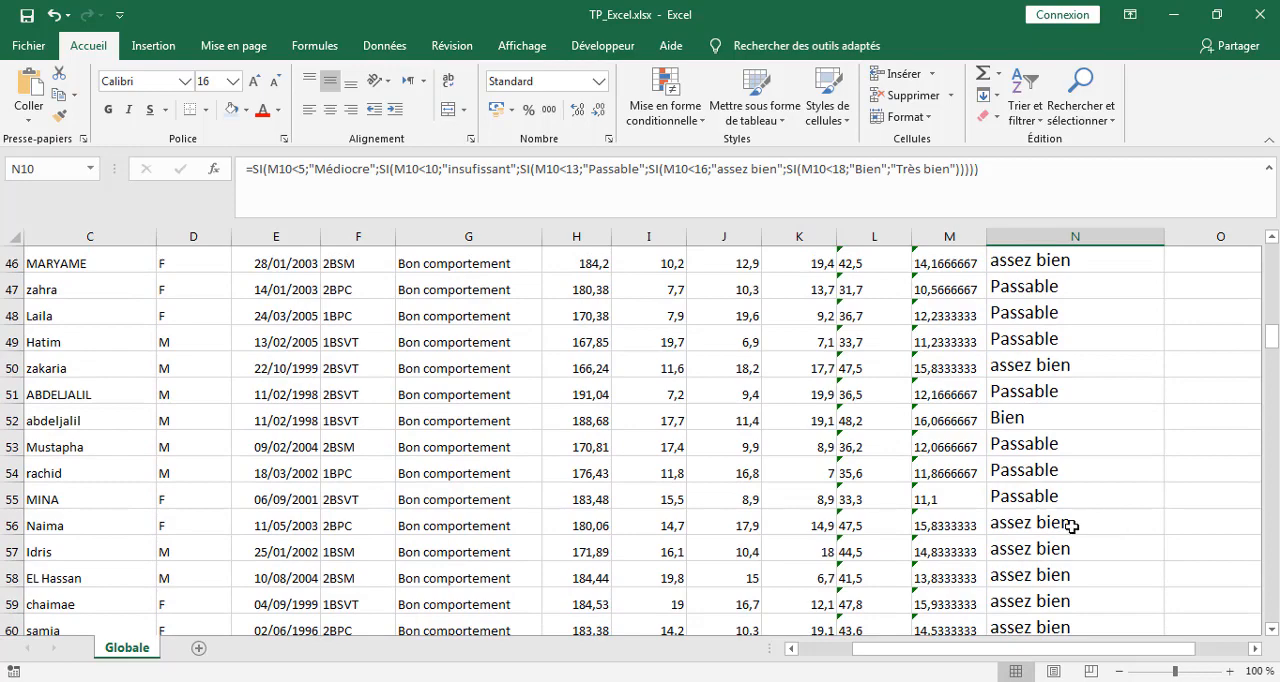
scroll(1078, 522, "down", 3)
scroll(1078, 522, "down", 11)
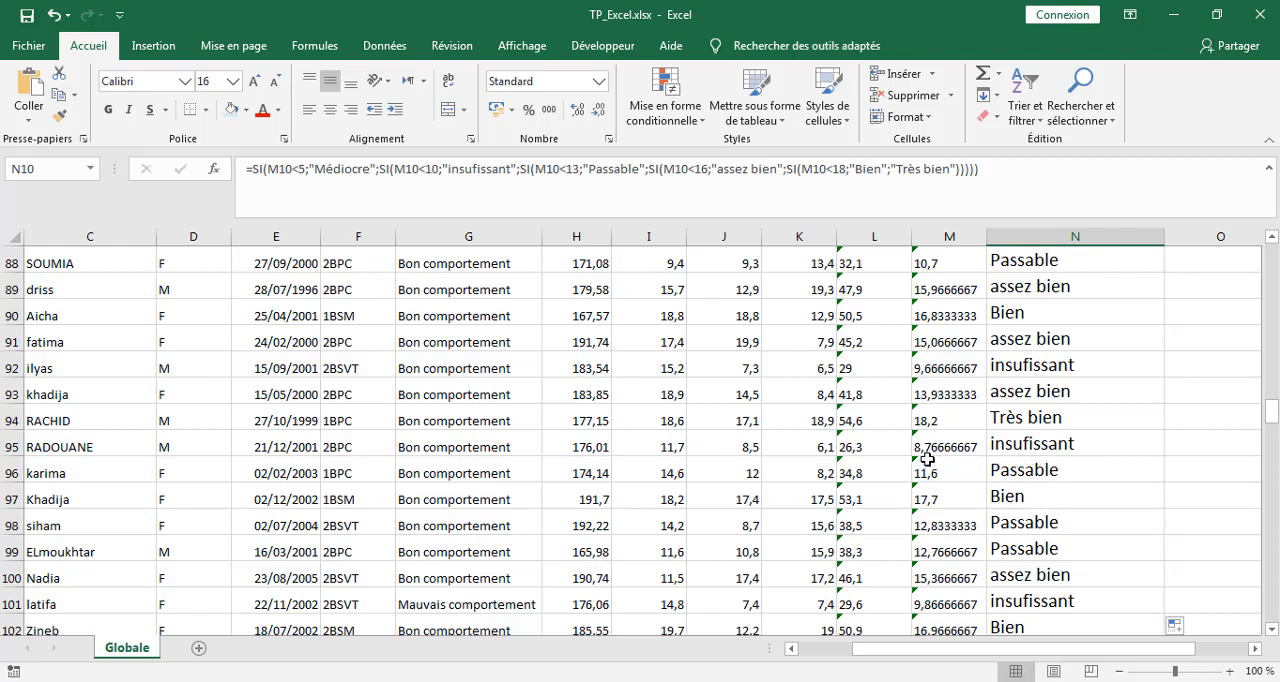
Set the Devoir N1, Devoir N2 and Devoir N3 grades in cells I95, J95 and K95 to 4 each.
left_click(673, 450)
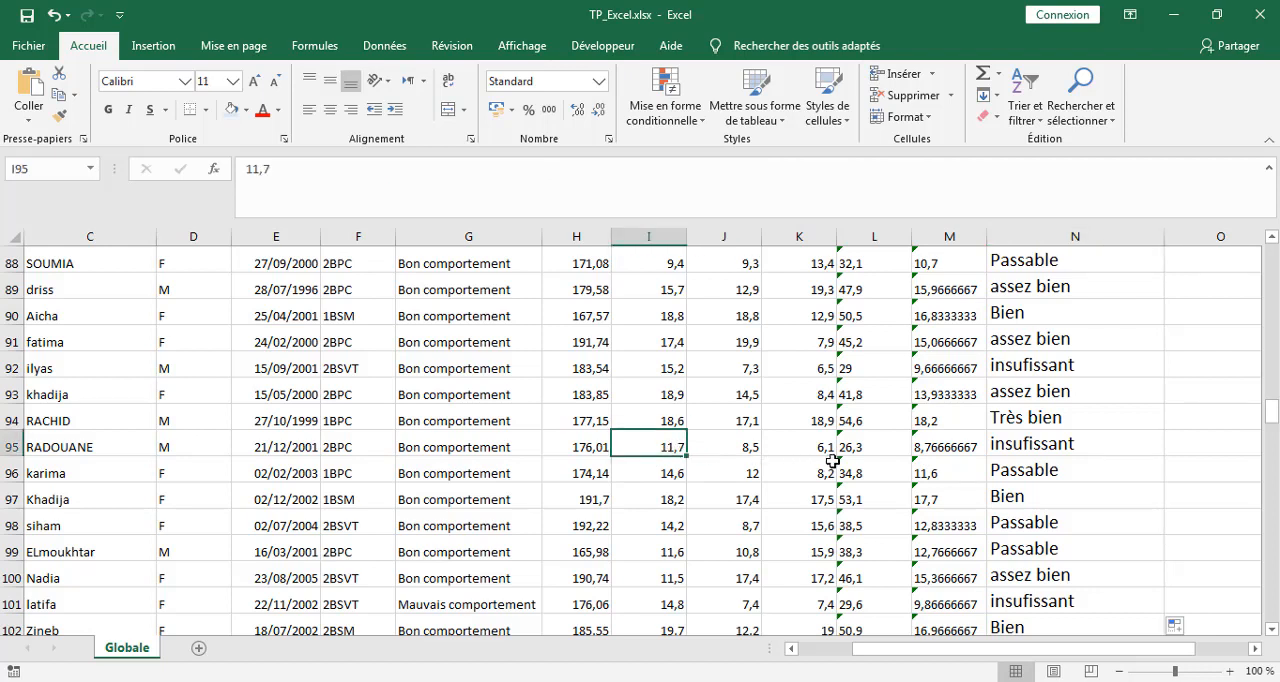
type("4")
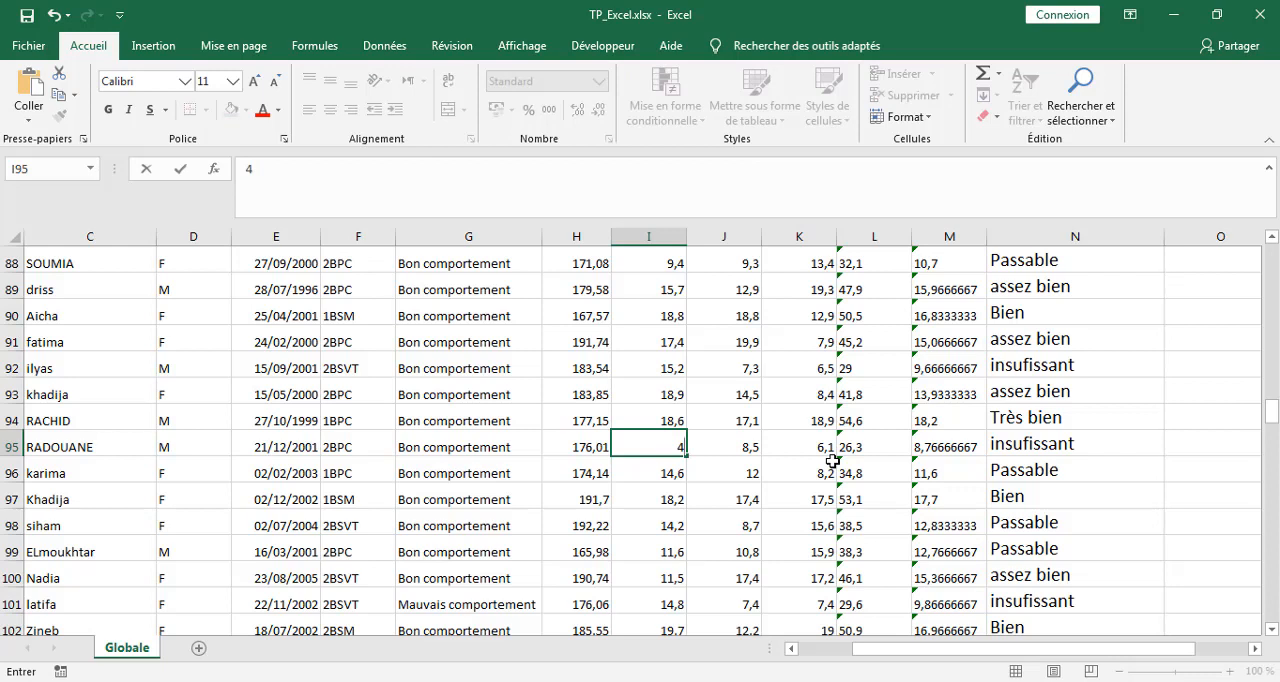
key("Tab")
type("4")
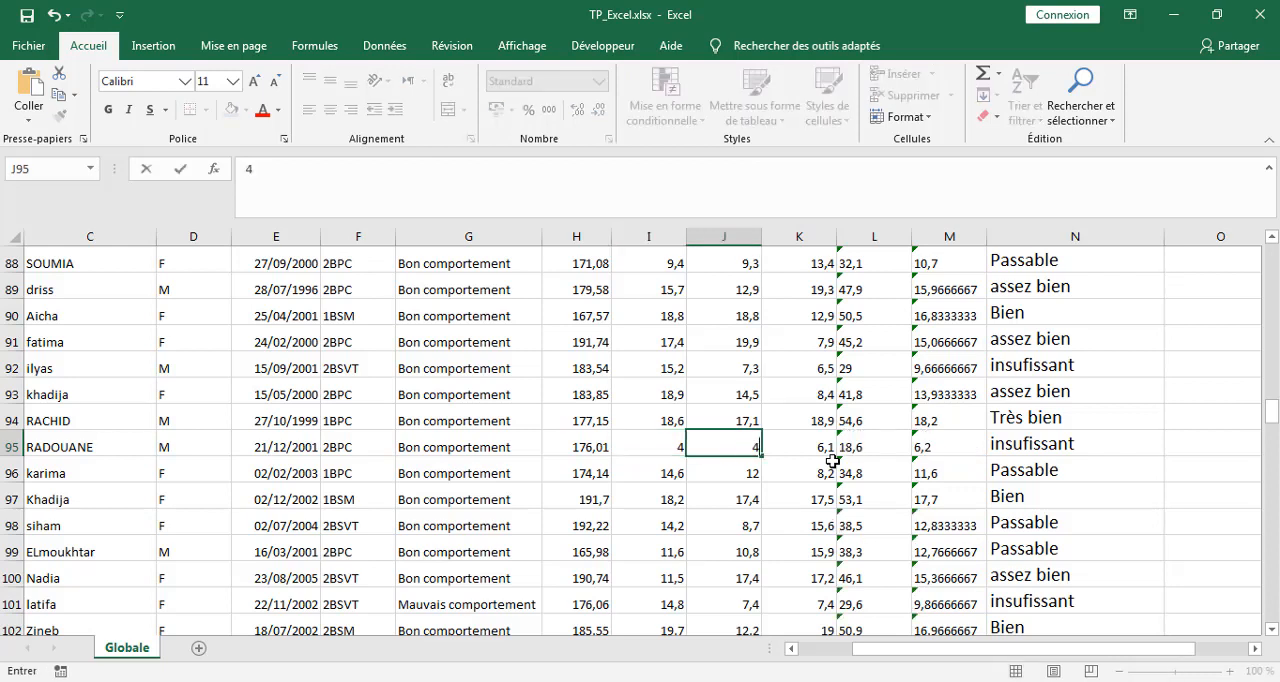
key("Tab")
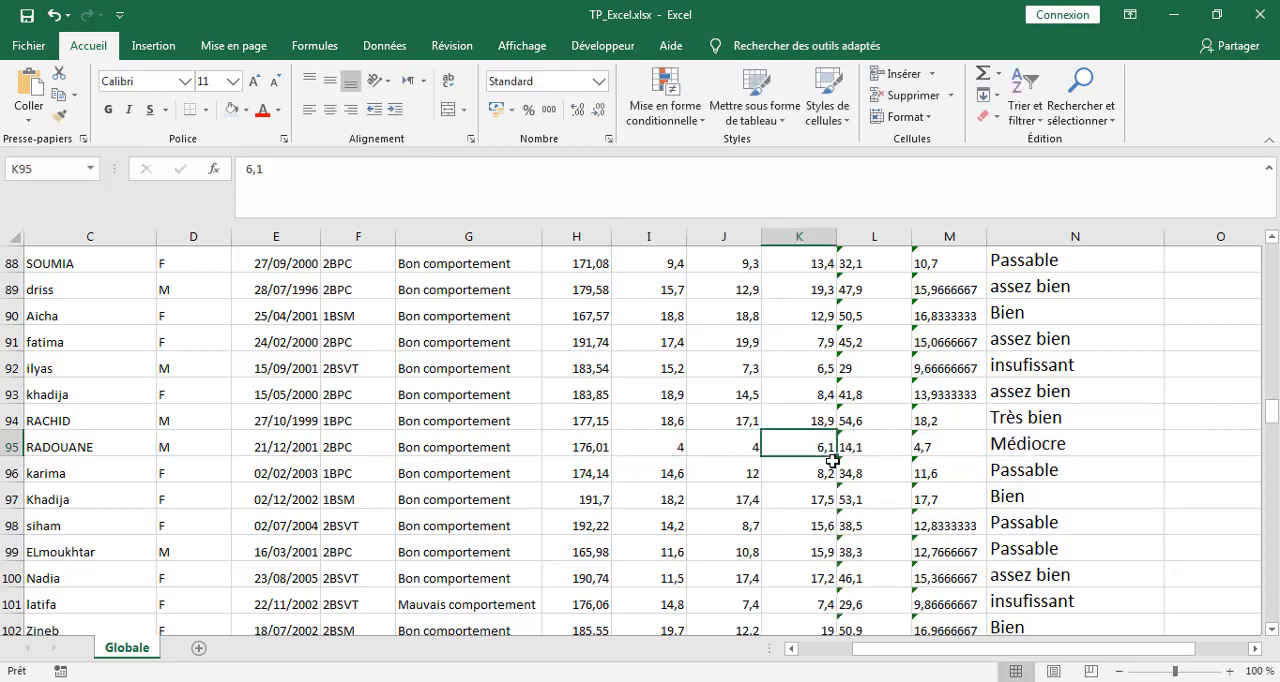
type("4")
key("Return")
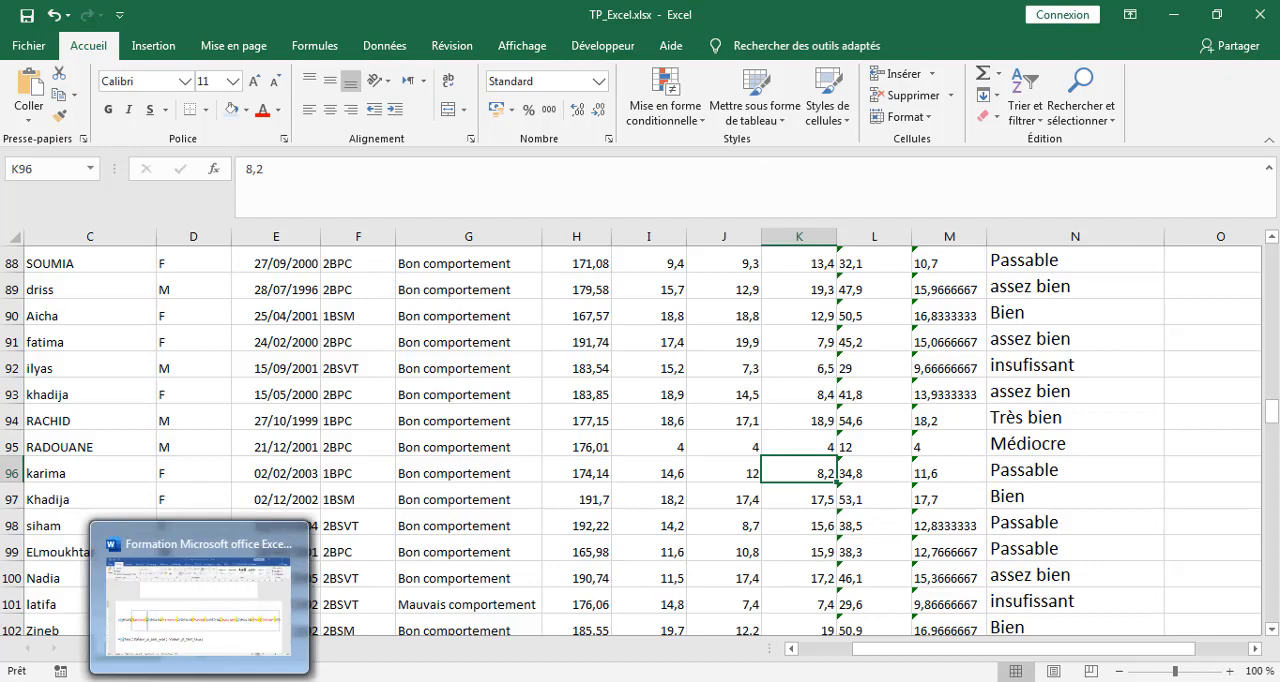
Switch to the Word document, read instruction 6 about the Progression column, and return to the Excel workbook.
left_click(300, 590)
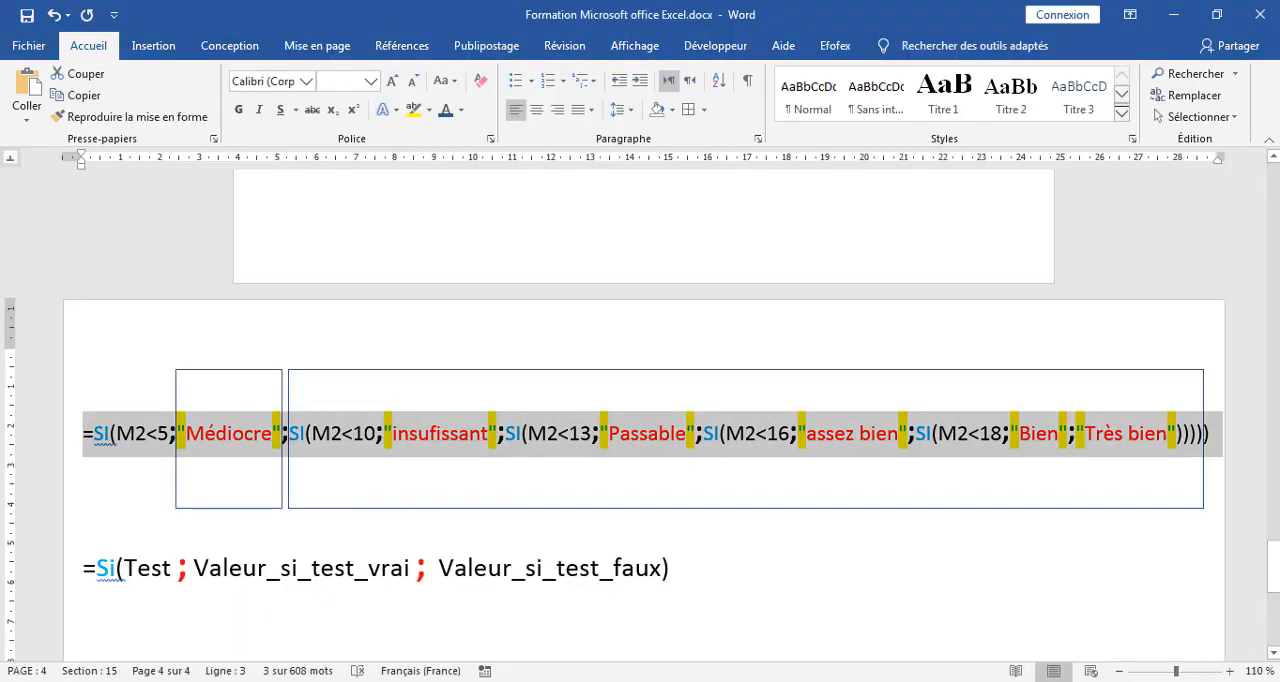
scroll(640, 420, "up", 20)
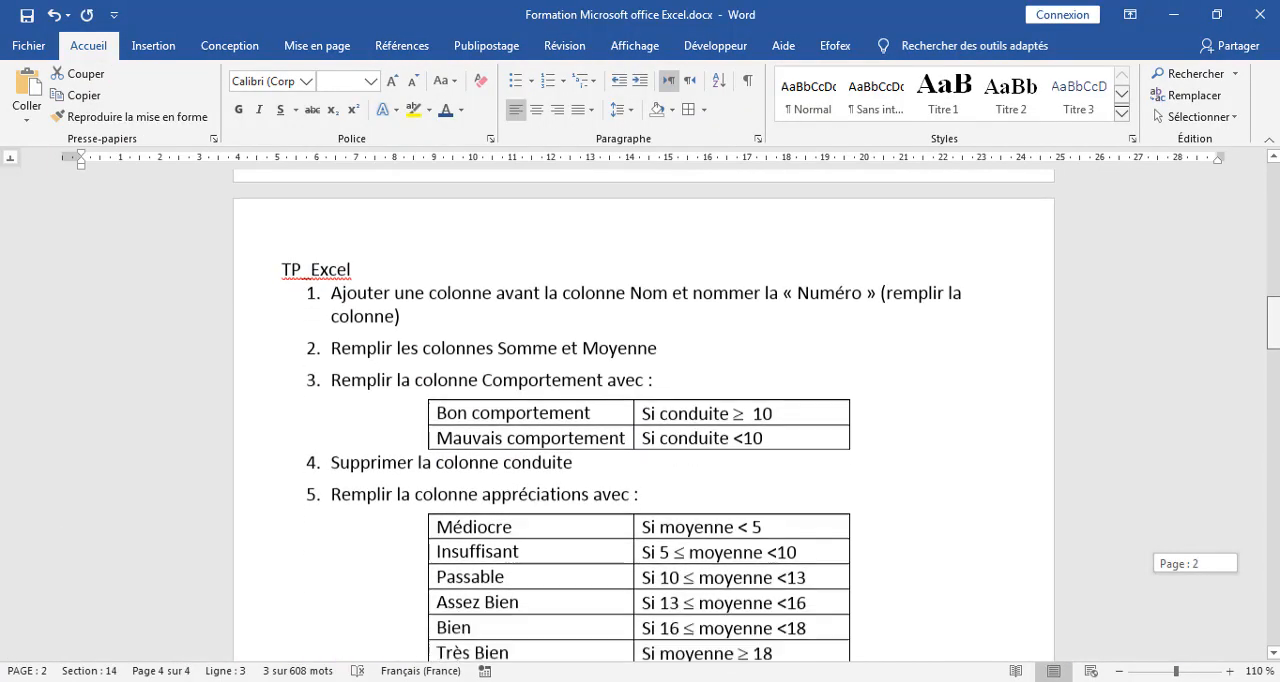
scroll(334, 500, "down", 4)
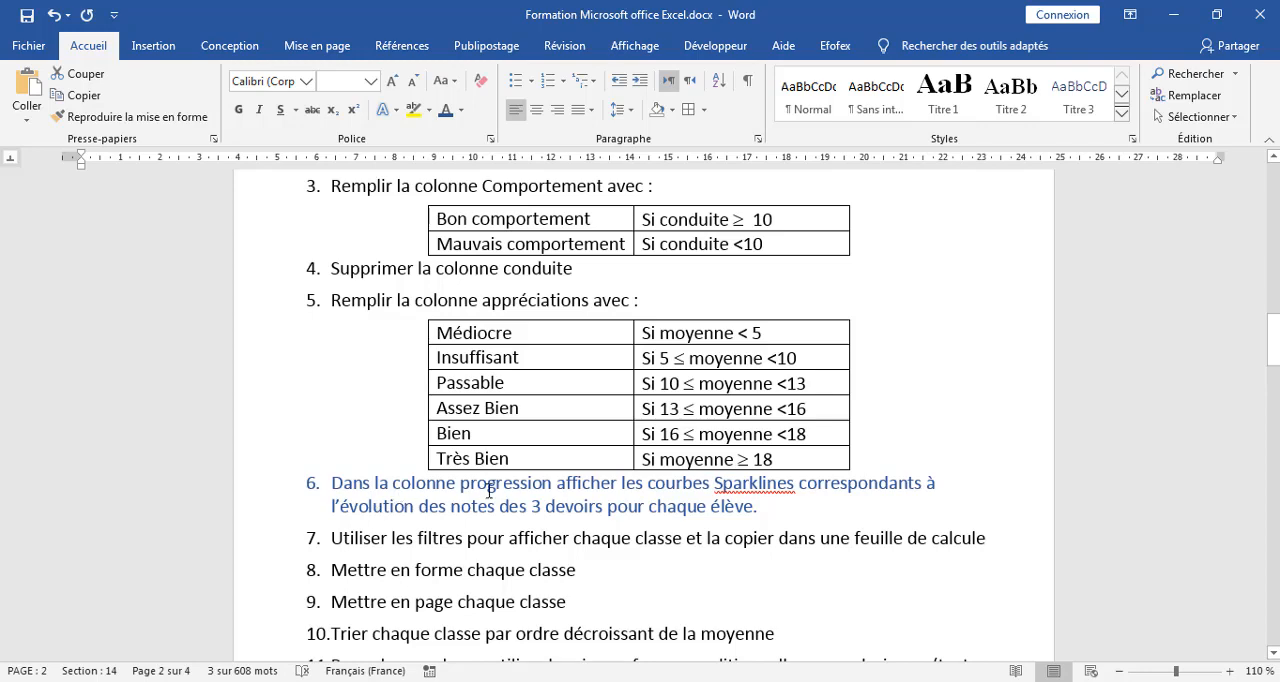
key("alt+Tab")
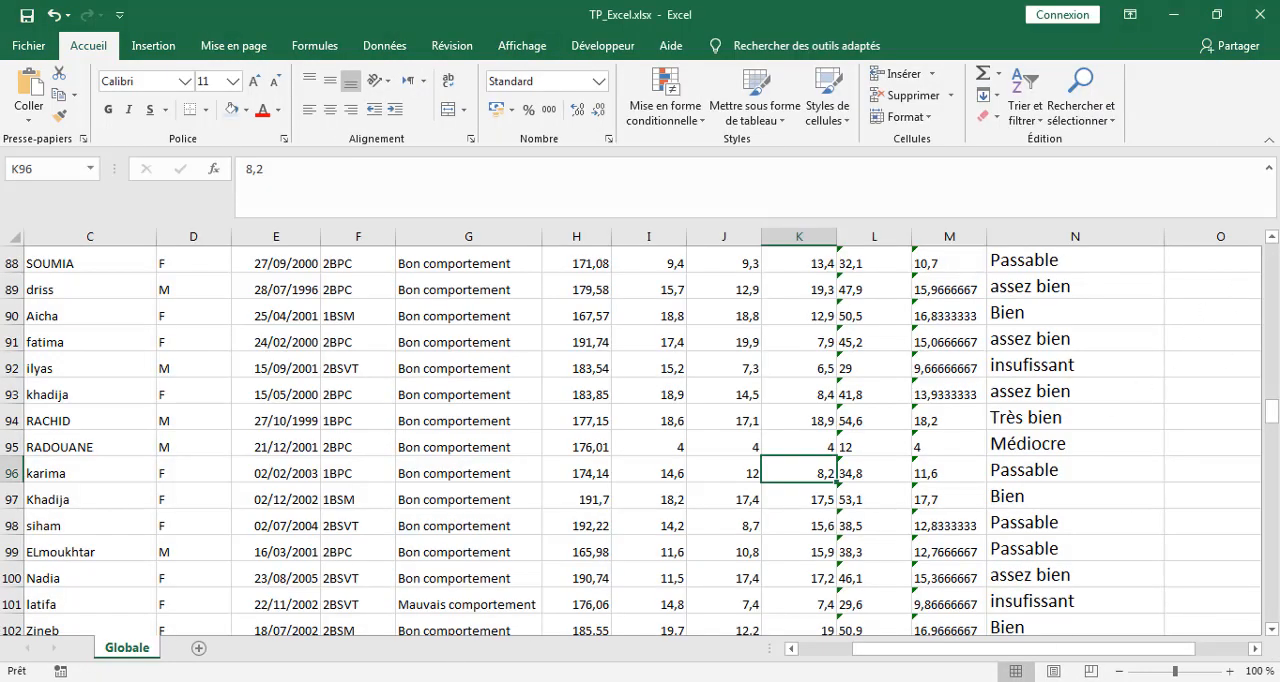
Autofit the width of the Appréciations column N and select cell O2 under Progression.
left_click_drag(1034, 651, 1056, 654)
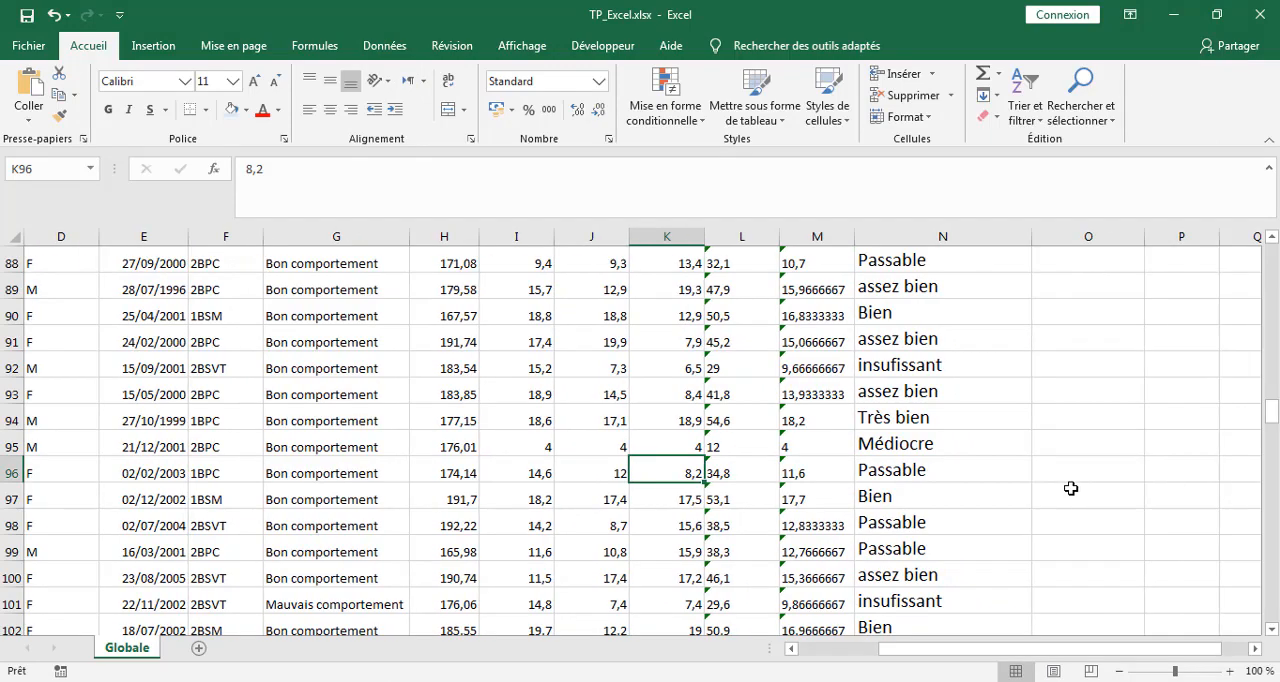
scroll(1072, 477, "up", 3)
scroll(1072, 477, "up", 20)
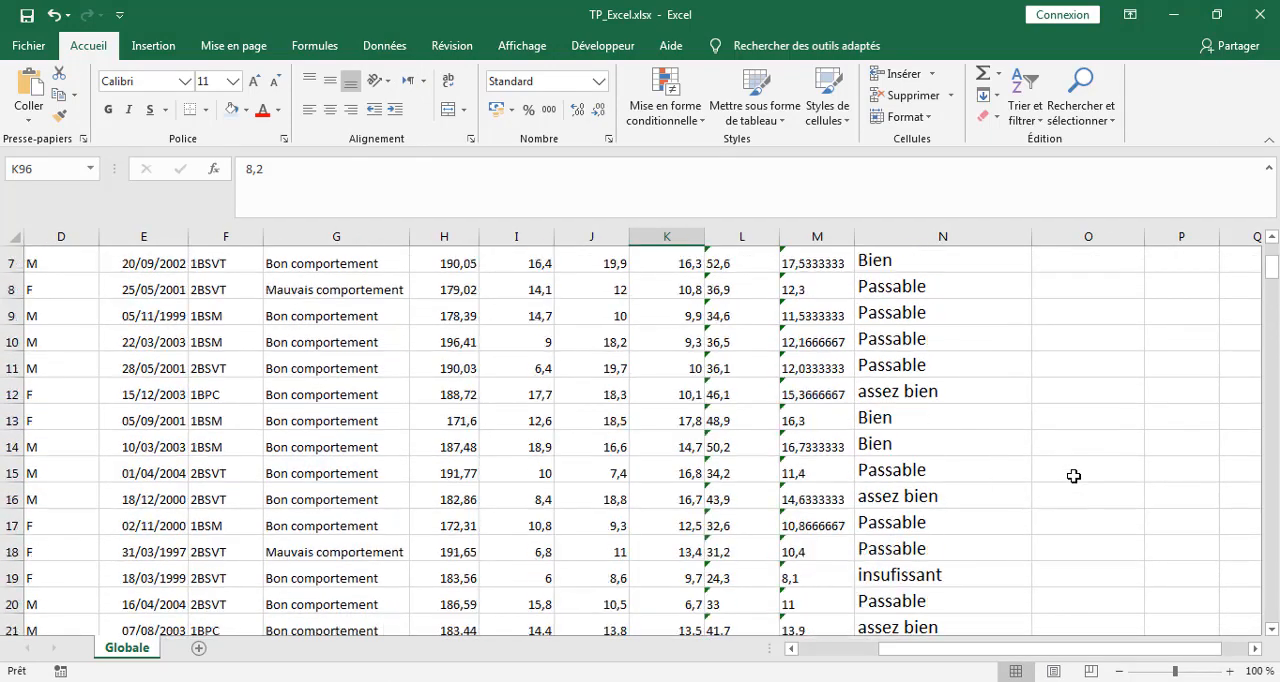
left_click(1085, 278)
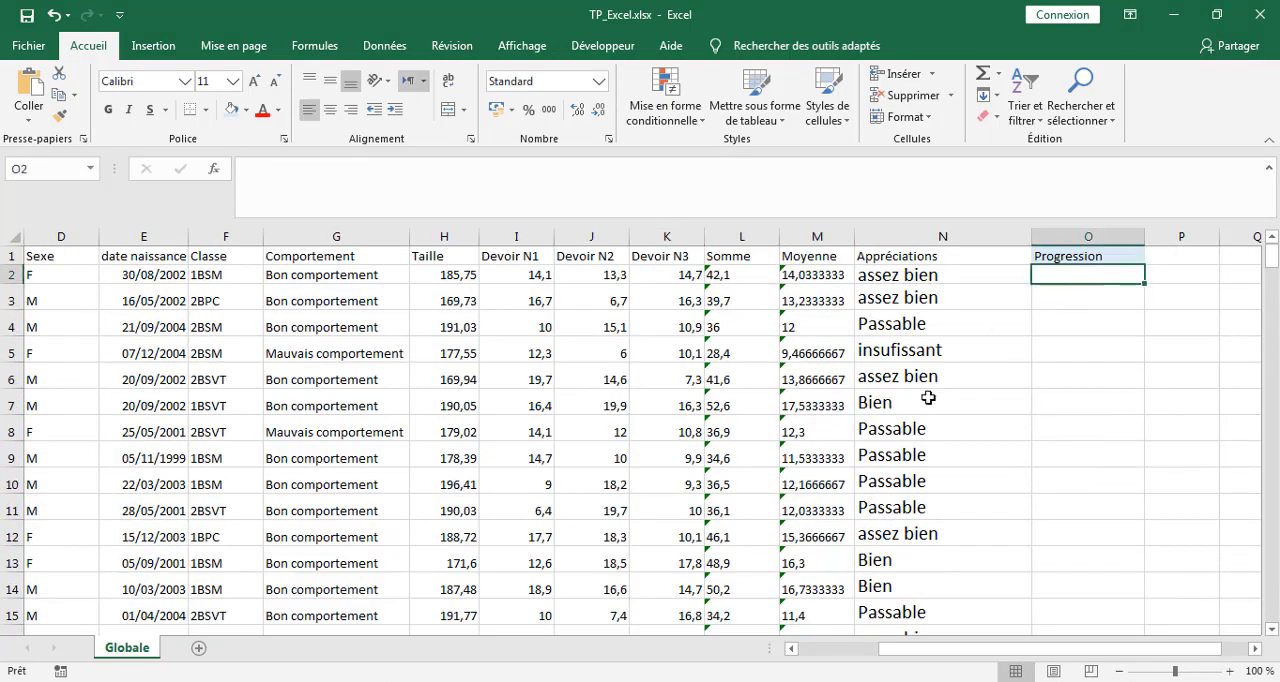
double_click(1030, 240)
left_click(1027, 240)
left_click(1020, 273)
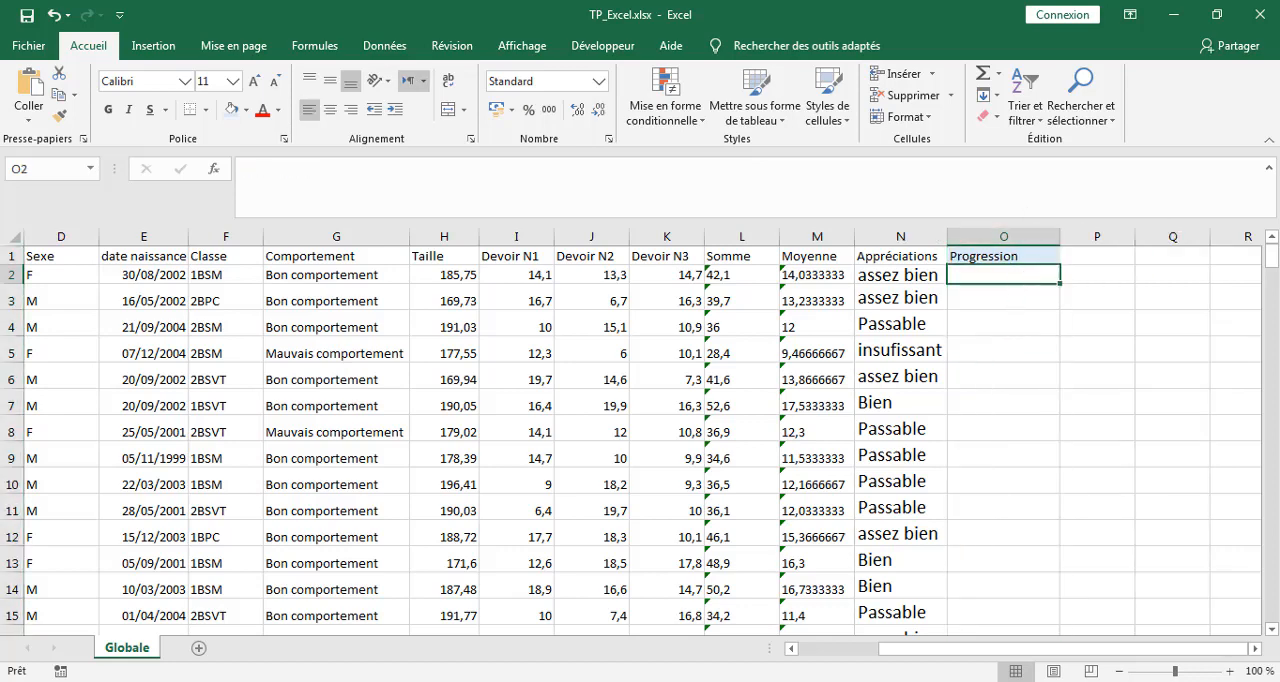
Recheck instruction 6 in Word and, in Excel, insert a Courbe sparkline in cell O2 using the data range I2:K2.
key("alt+Tab")
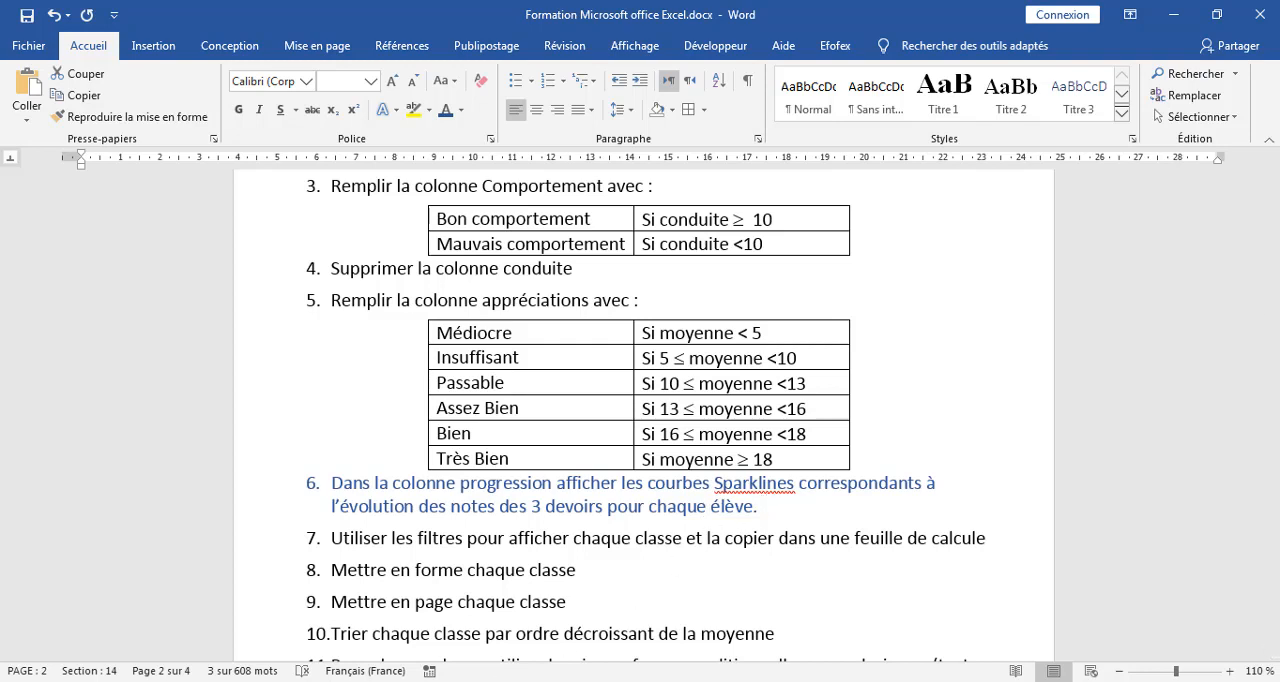
left_click(406, 680)
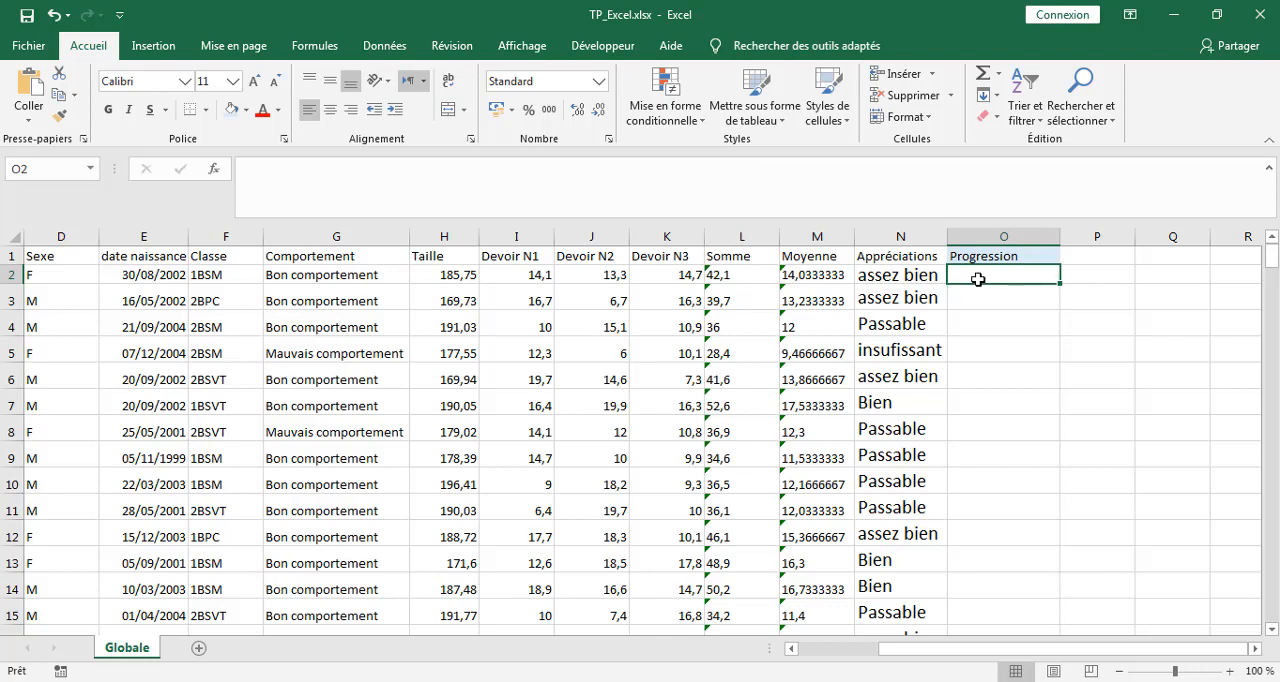
left_click(530, 272)
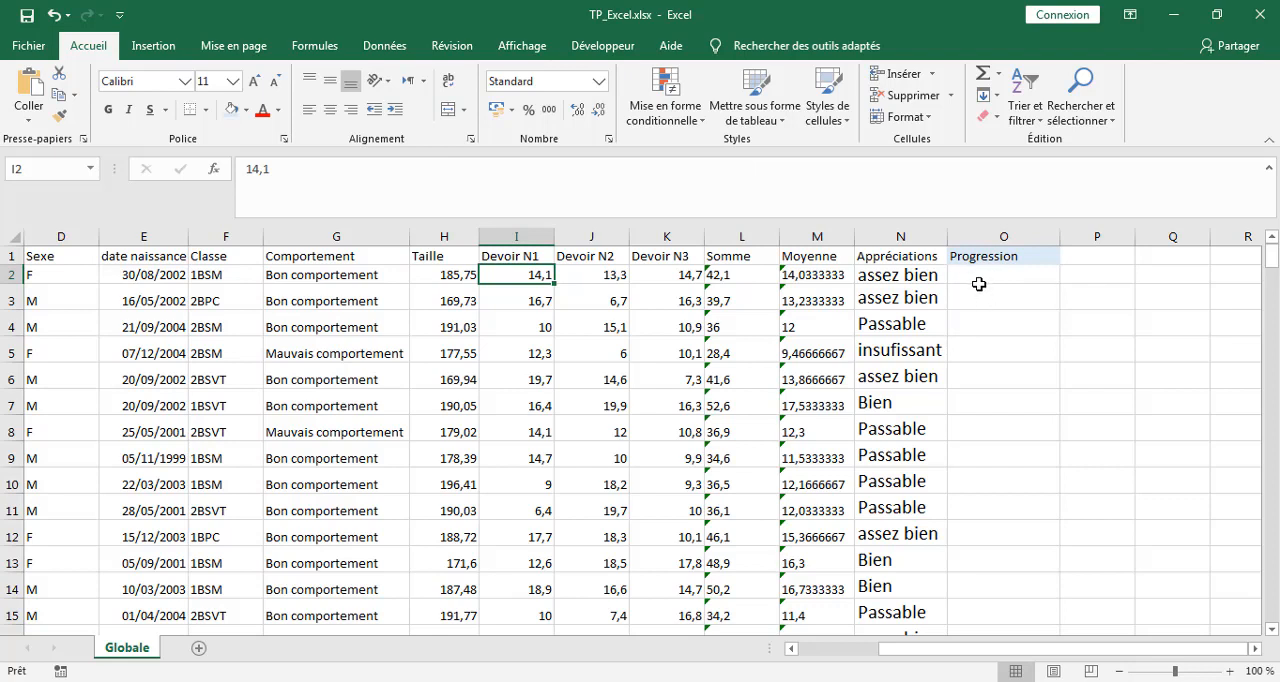
left_click(978, 275)
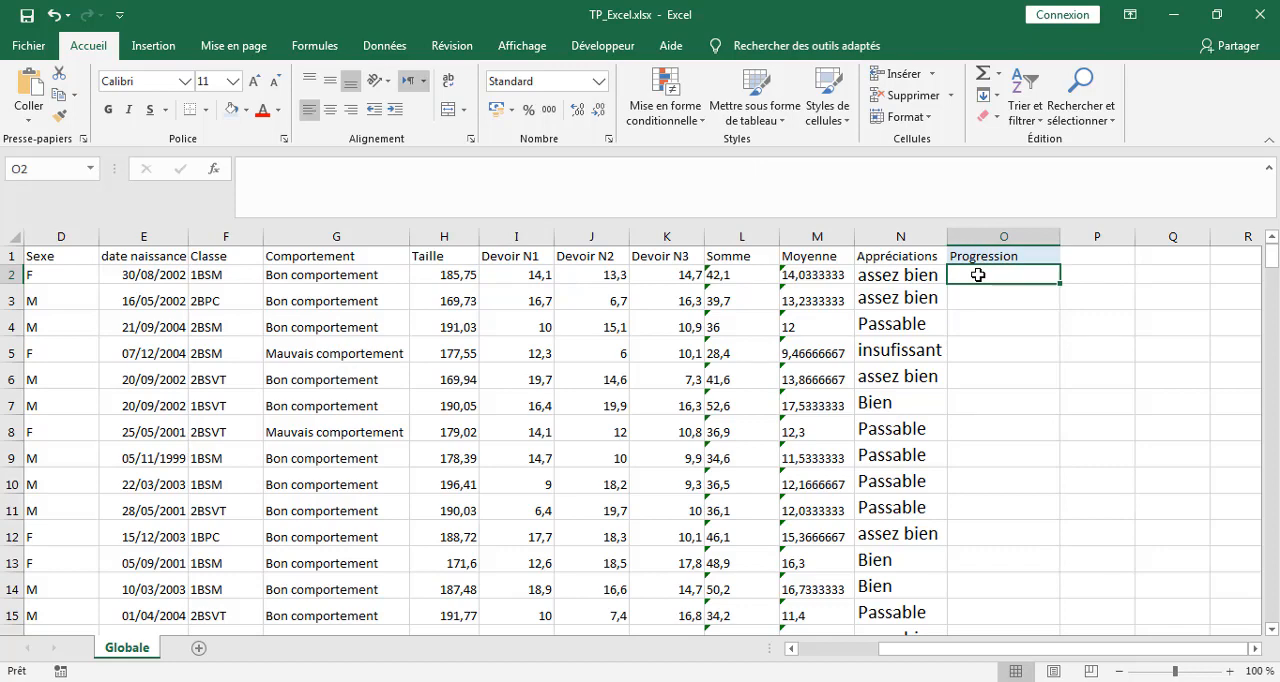
left_click(152, 47)
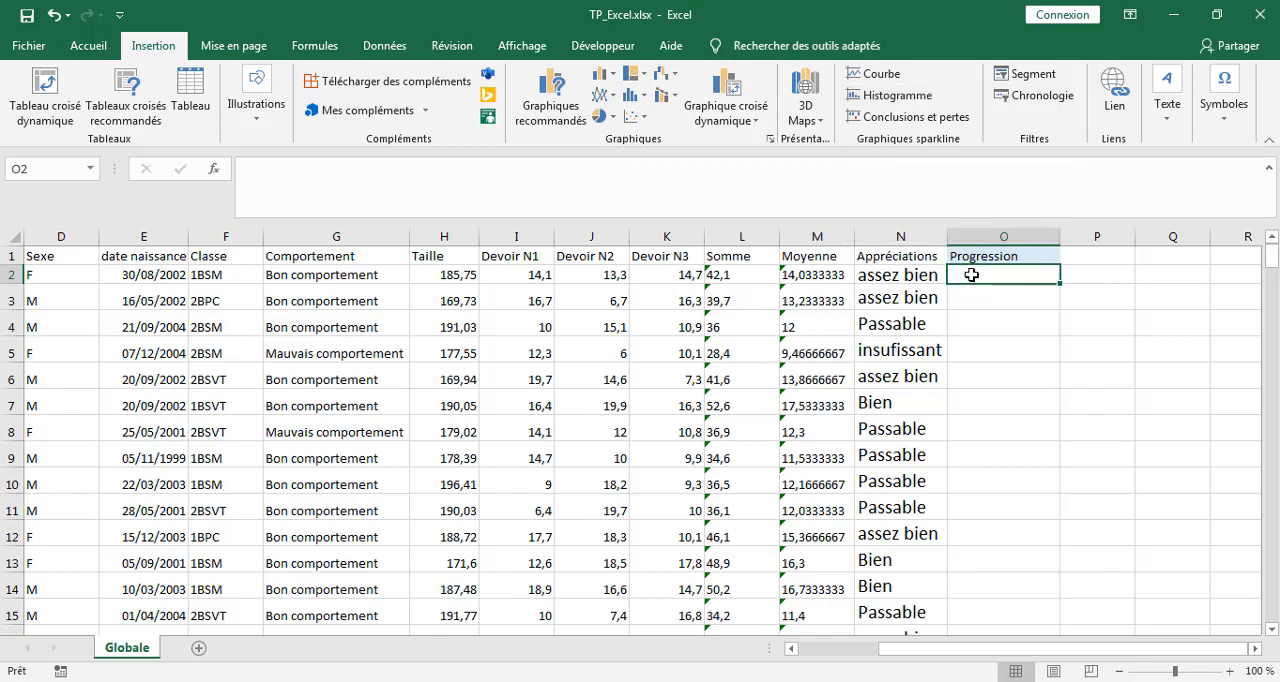
left_click(880, 80)
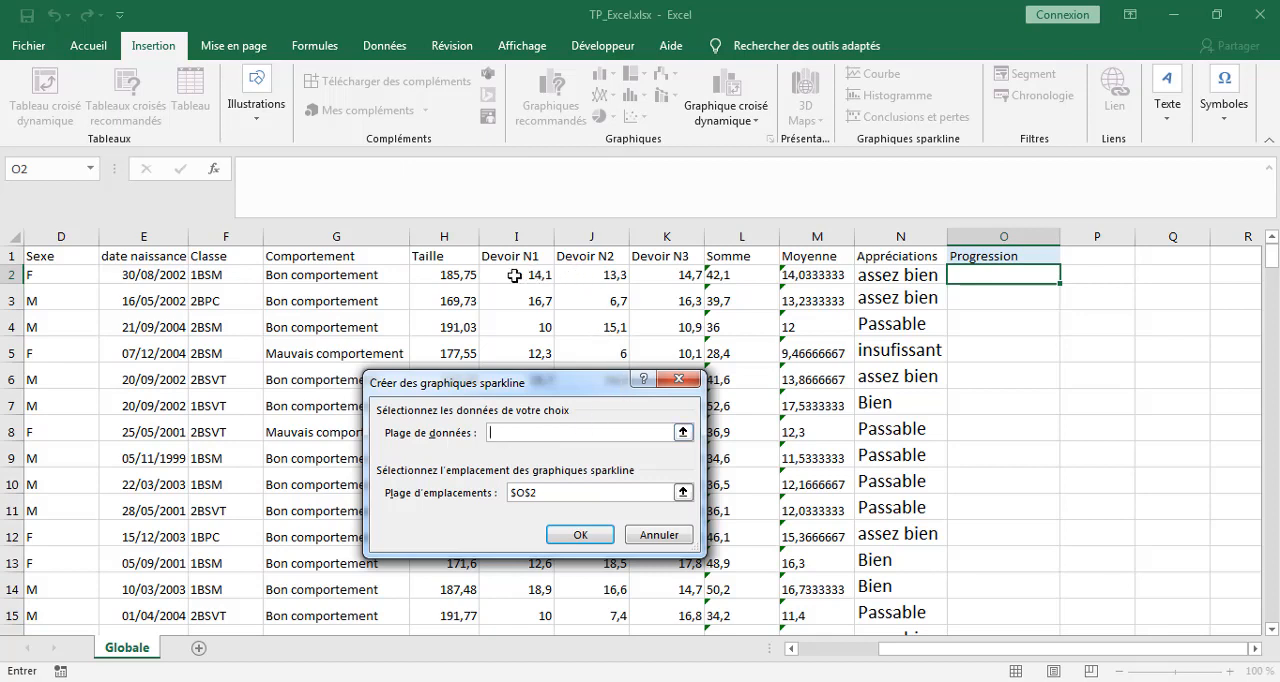
left_click_drag(518, 274, 695, 280)
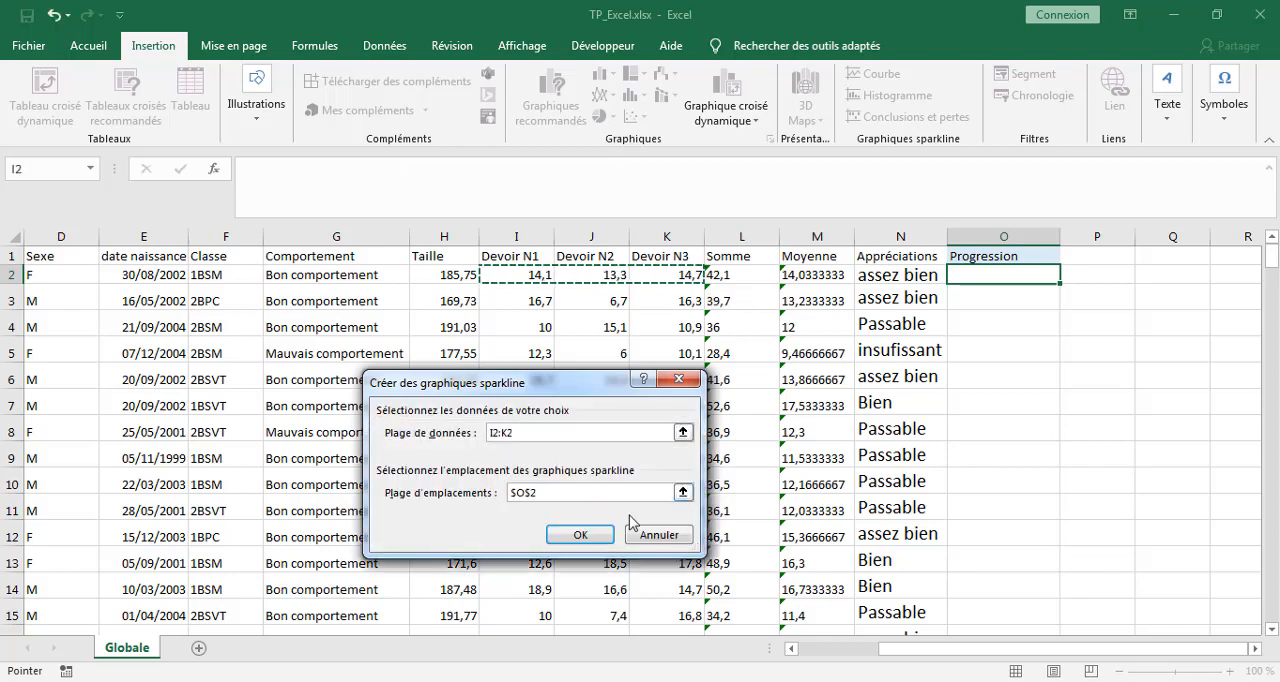
left_click(582, 536)
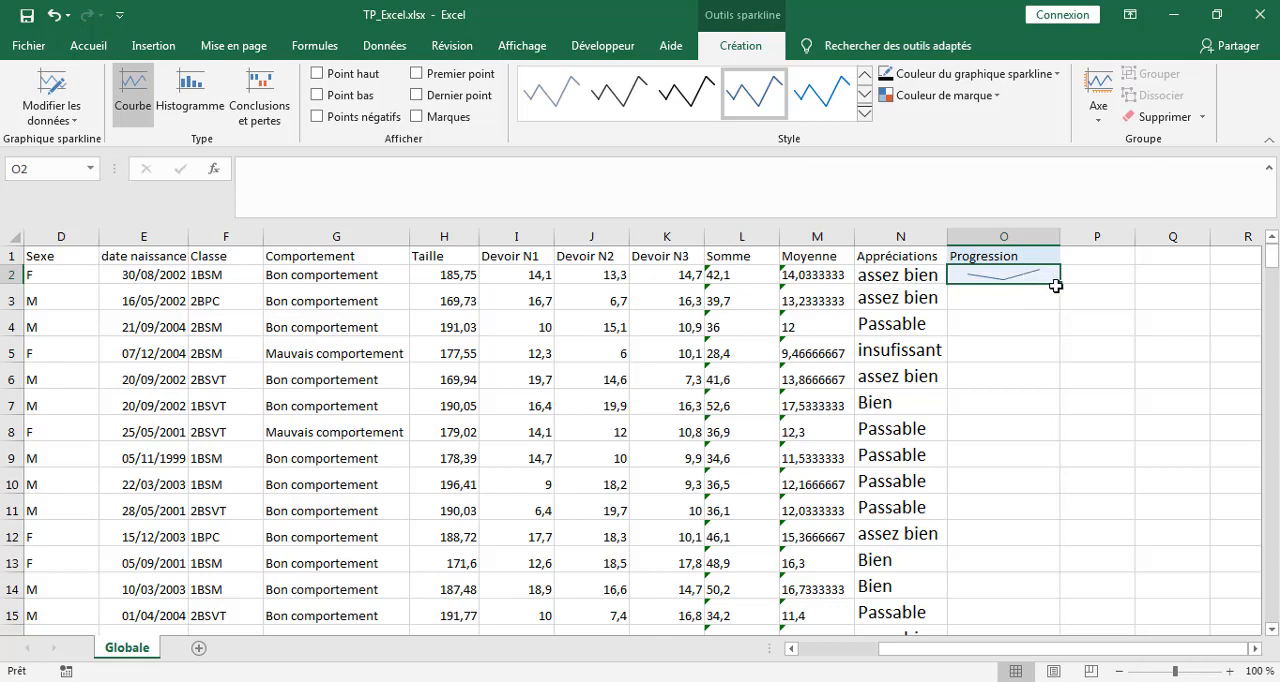
Fill the sparkline from O2 down to O212 and review the curves along the Progression column.
left_click_drag(1059, 284, 1017, 613)
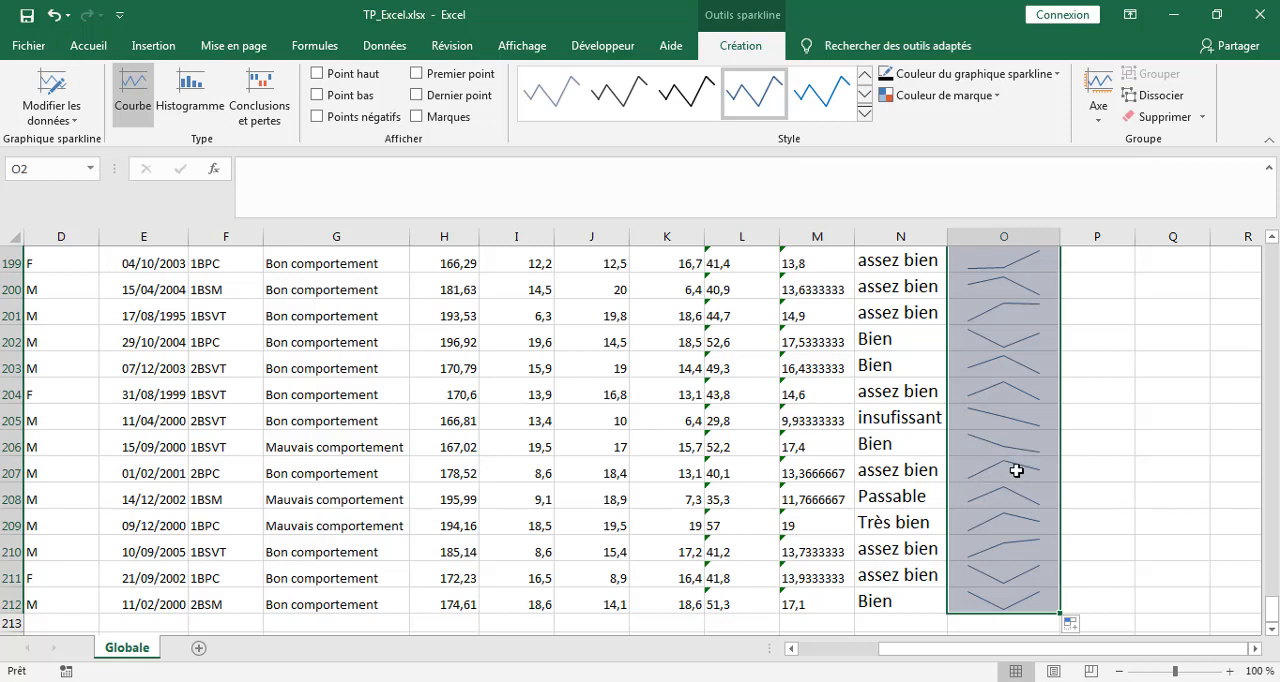
left_click(1000, 266)
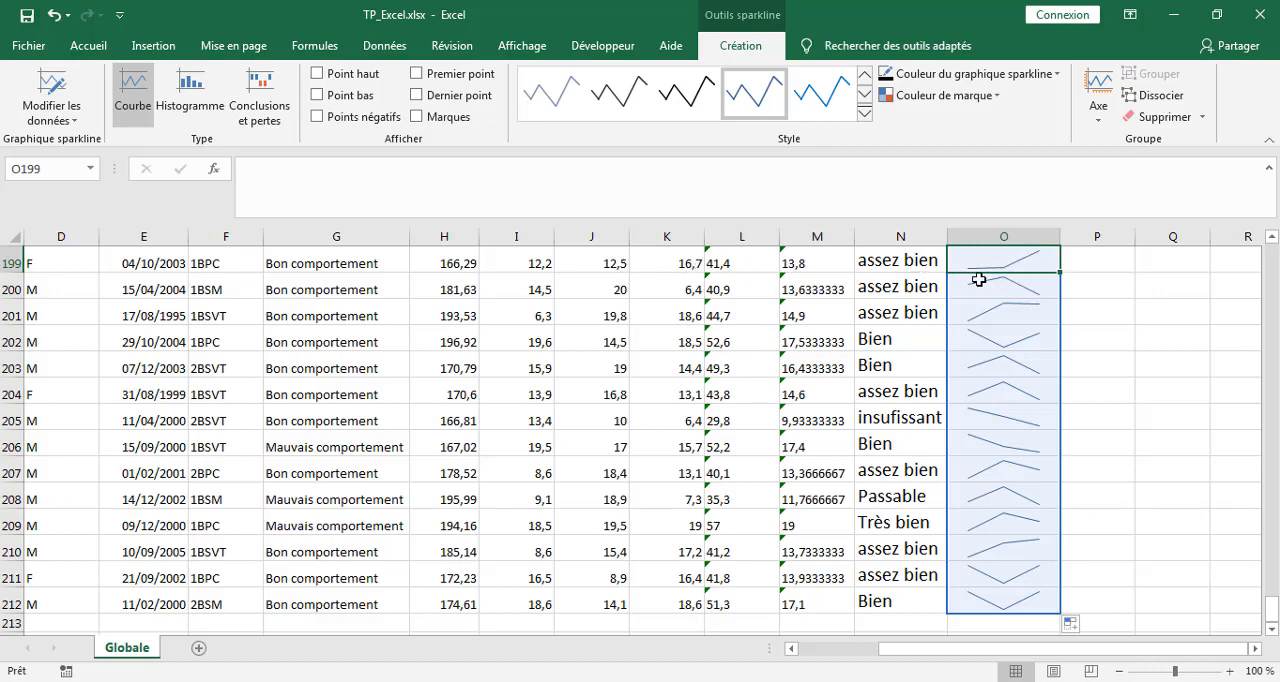
scroll(1058, 361, "up", 2)
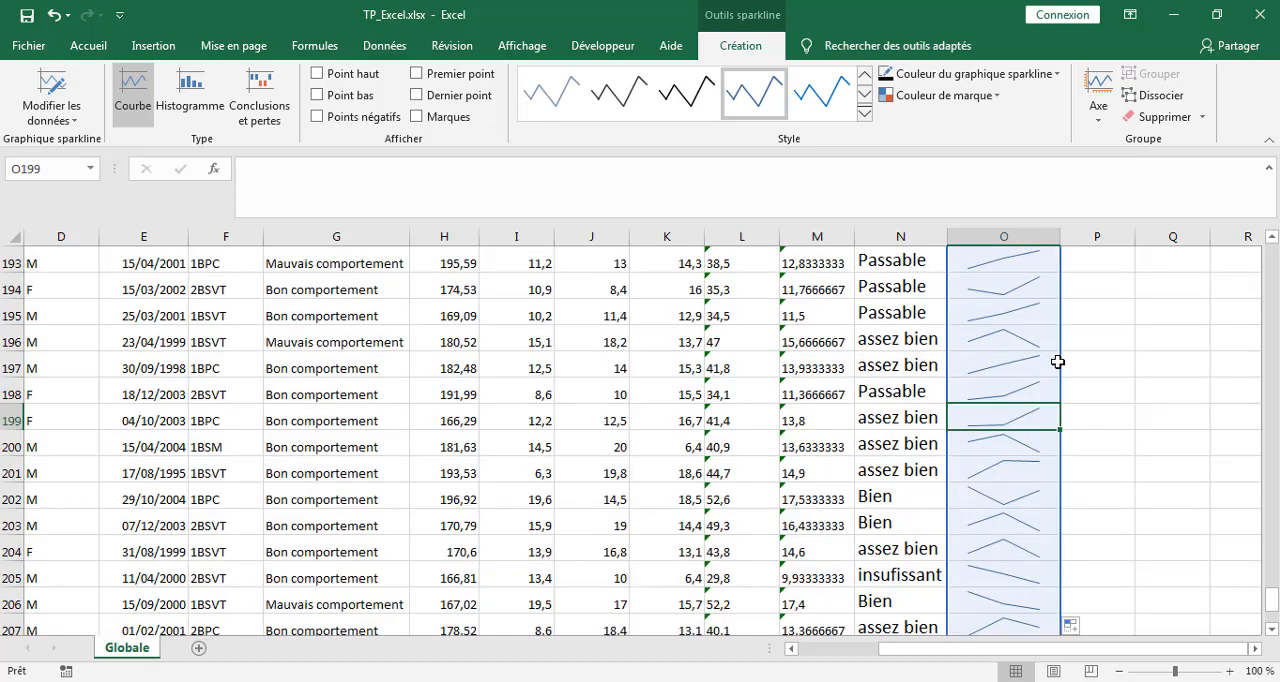
scroll(1058, 361, "up", 1)
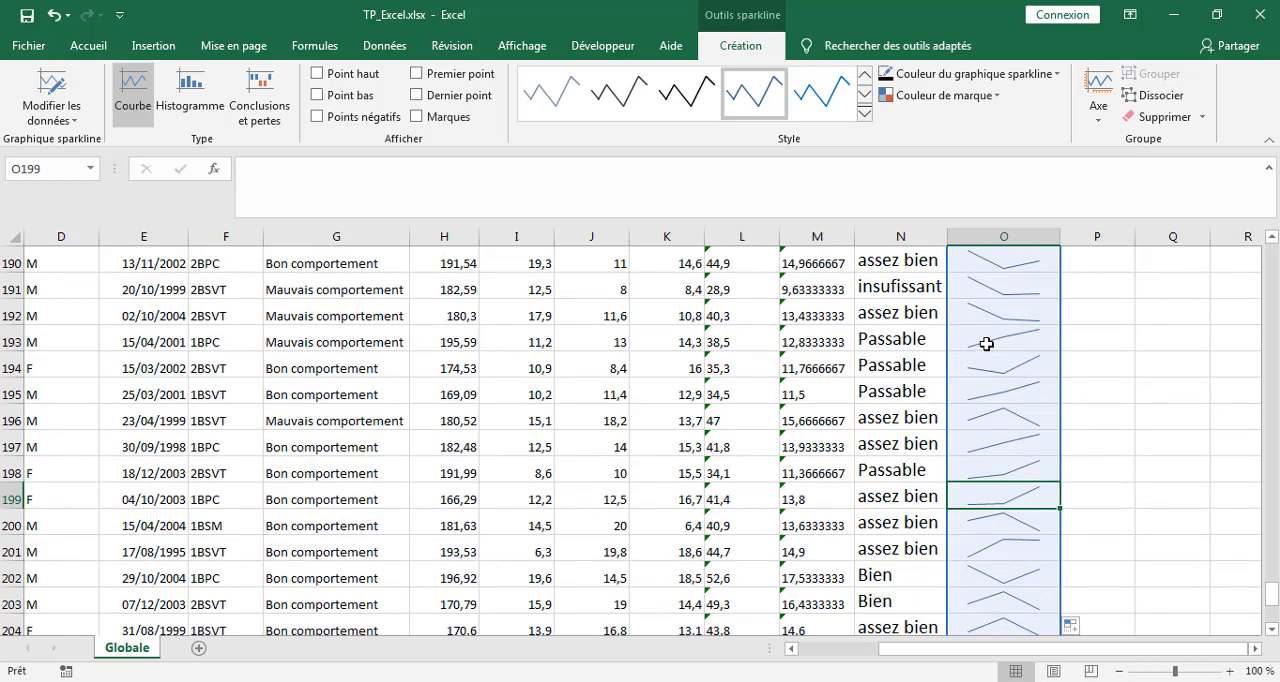
left_click(986, 343)
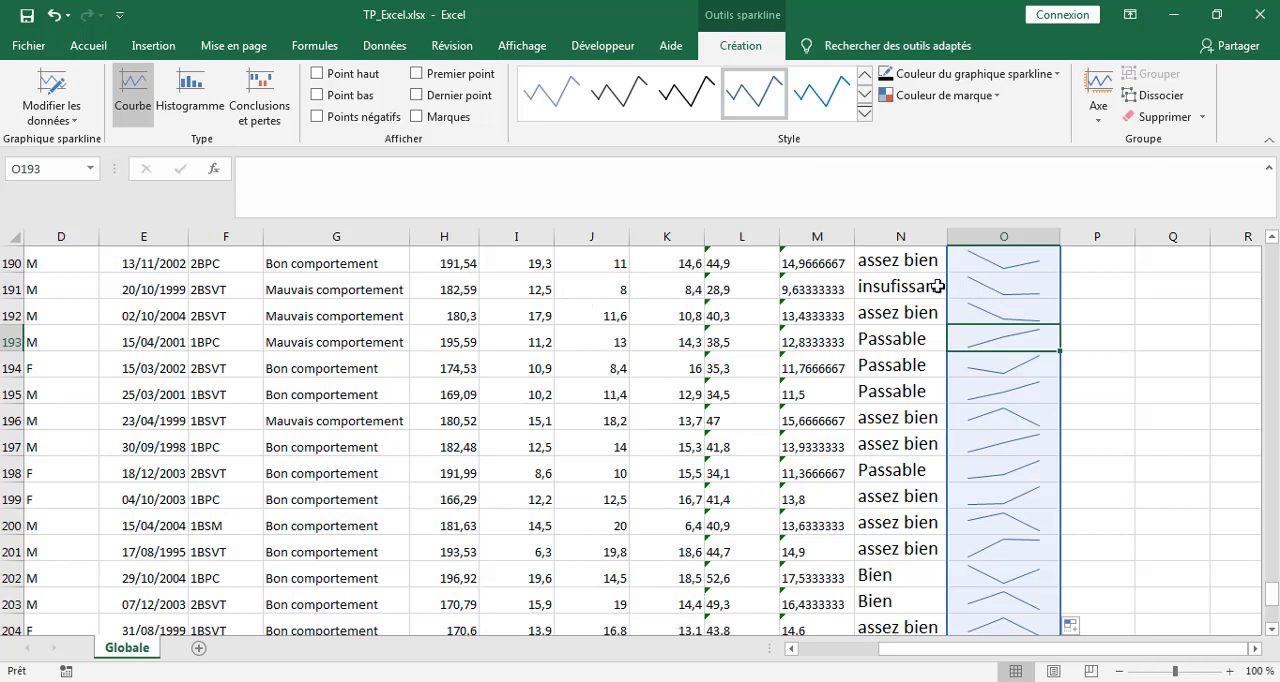
scroll(1108, 368, "up", 11)
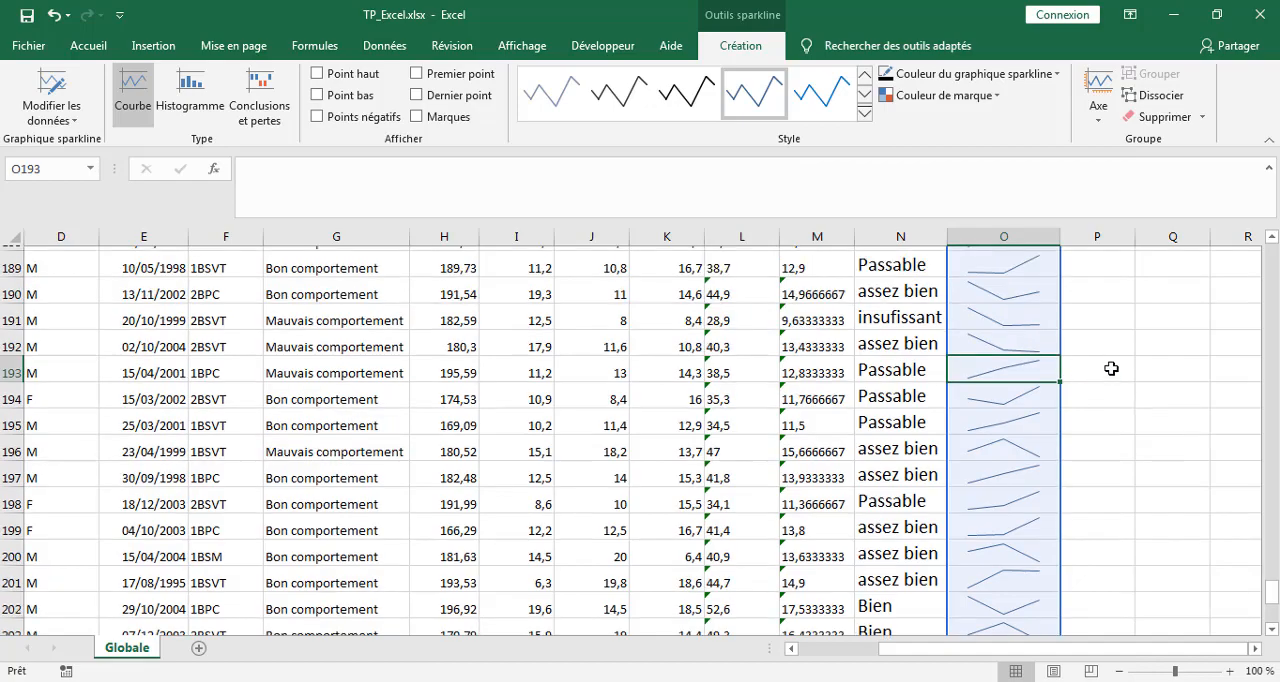
scroll(1112, 368, "up", 20)
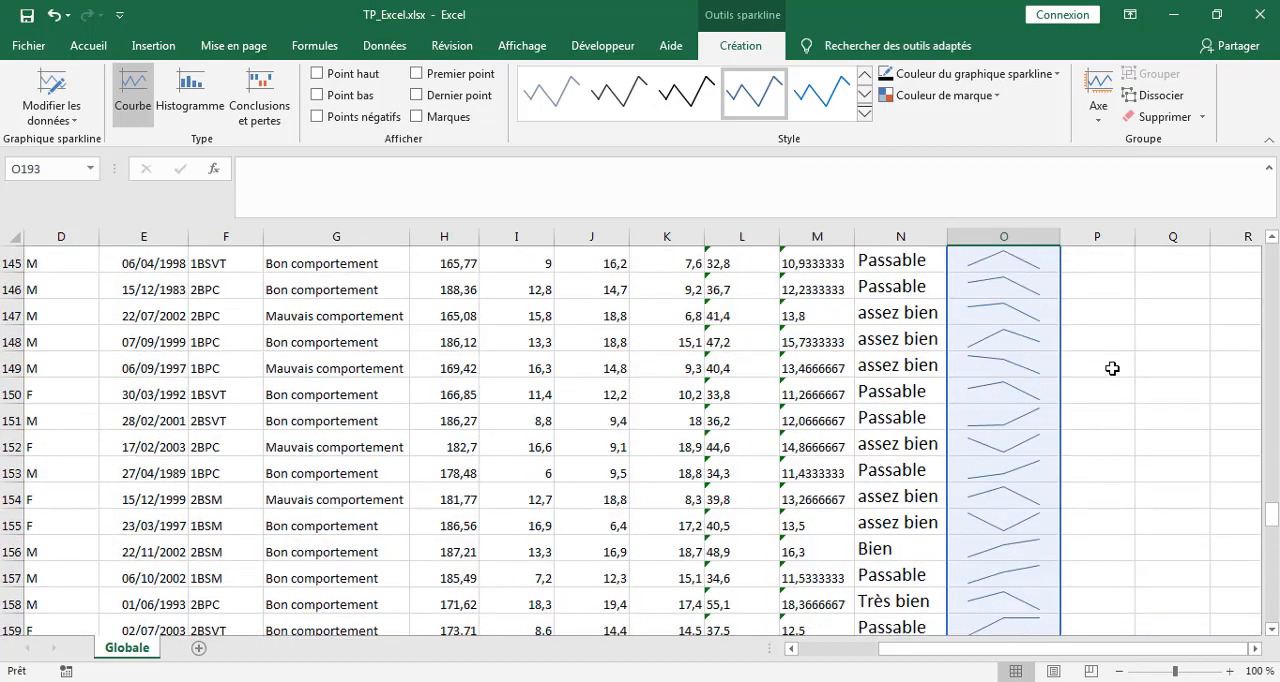
Try the Histogramme type on the Progression sparklines, undo the type change, and deselect the sparkline group.
left_click(1001, 276)
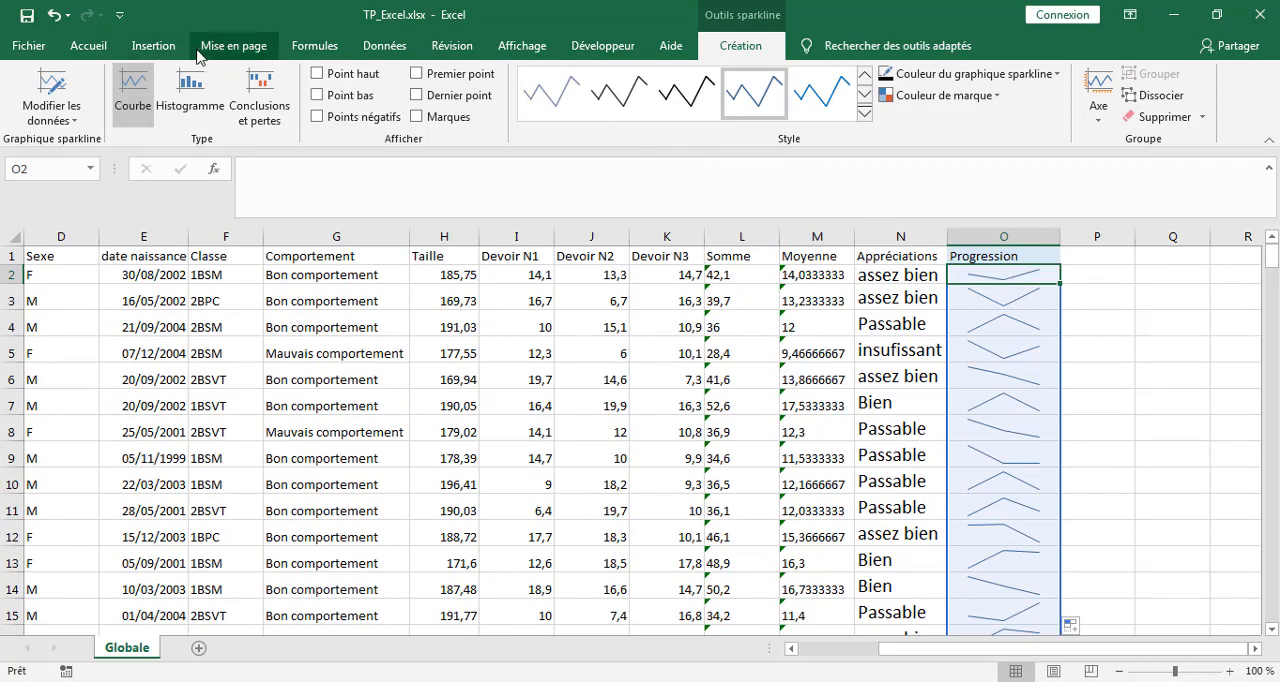
left_click(185, 111)
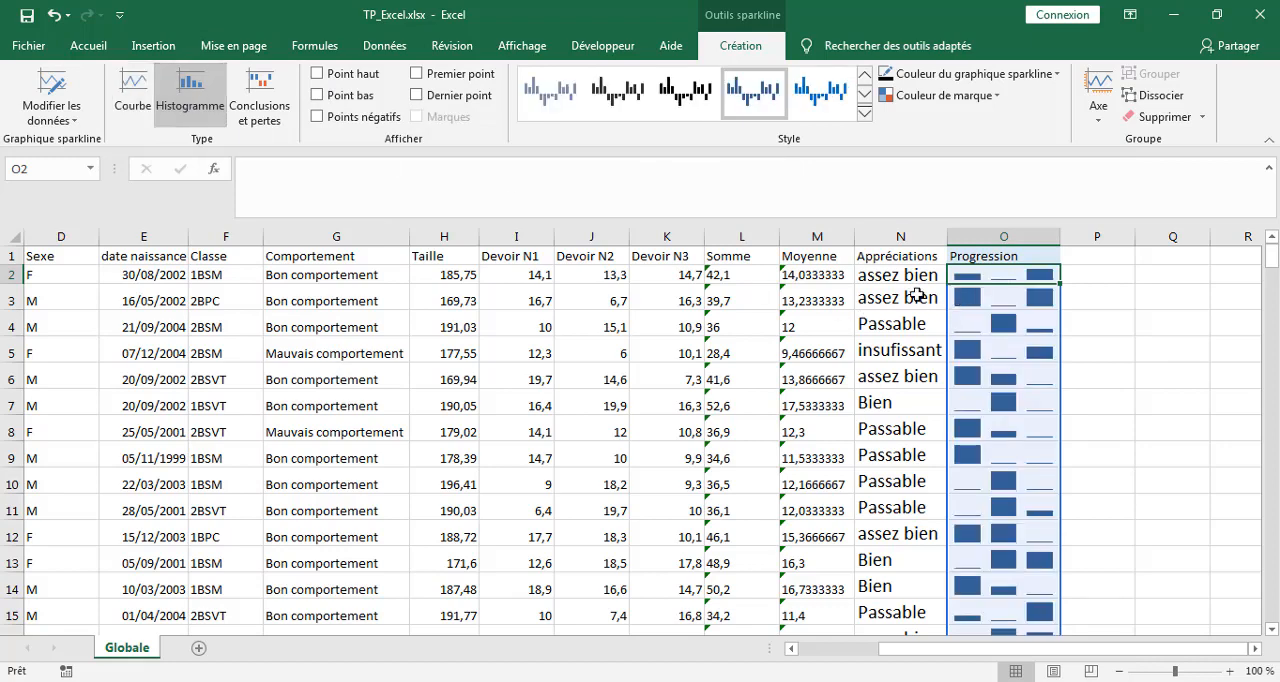
left_click(48, 86)
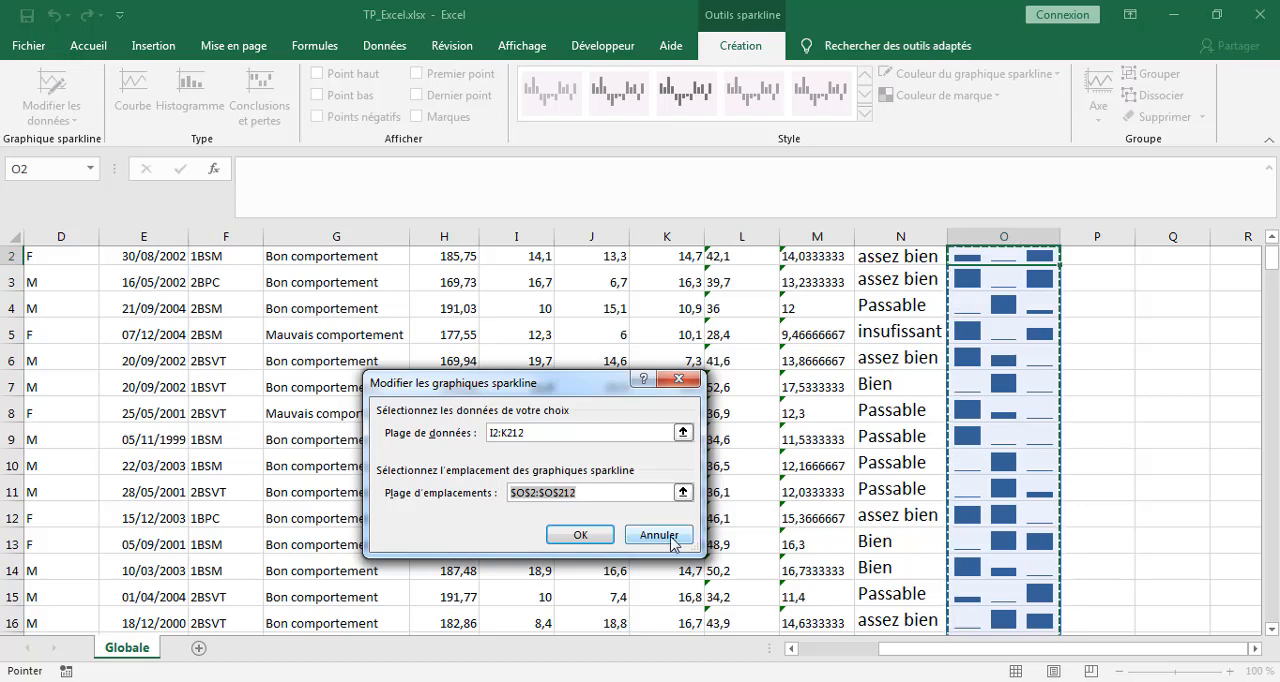
left_click(665, 537)
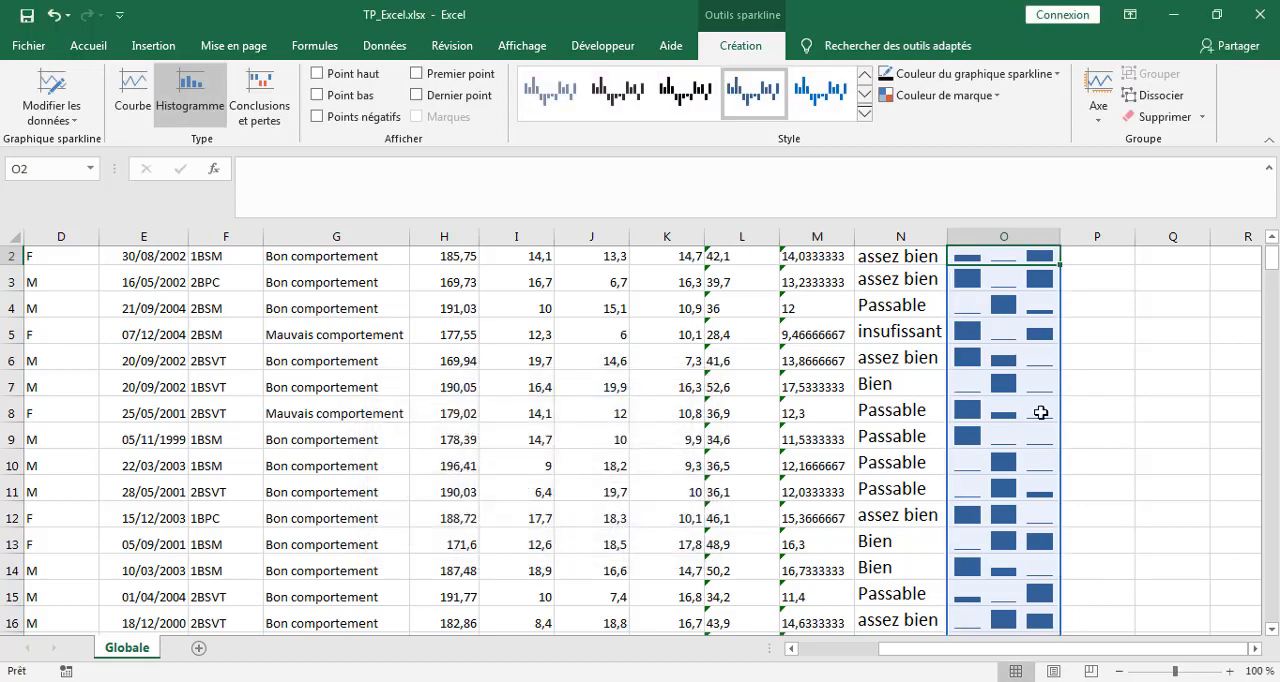
left_click(52, 16)
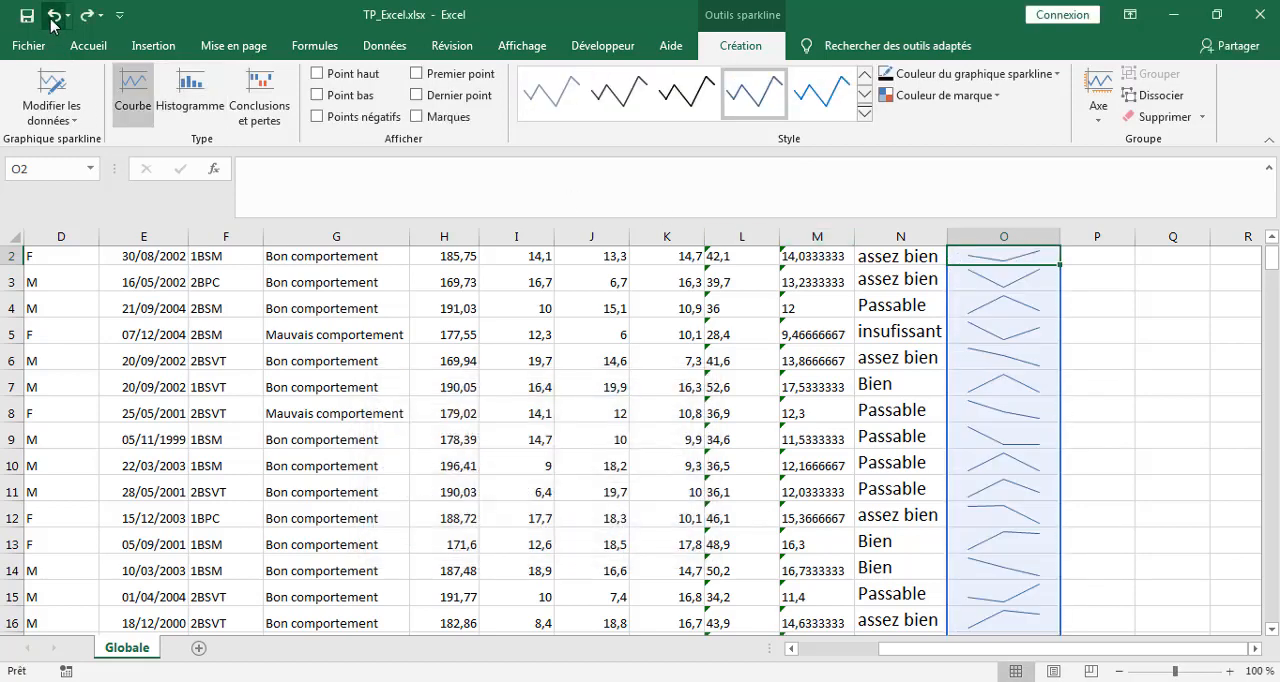
left_click(1094, 306)
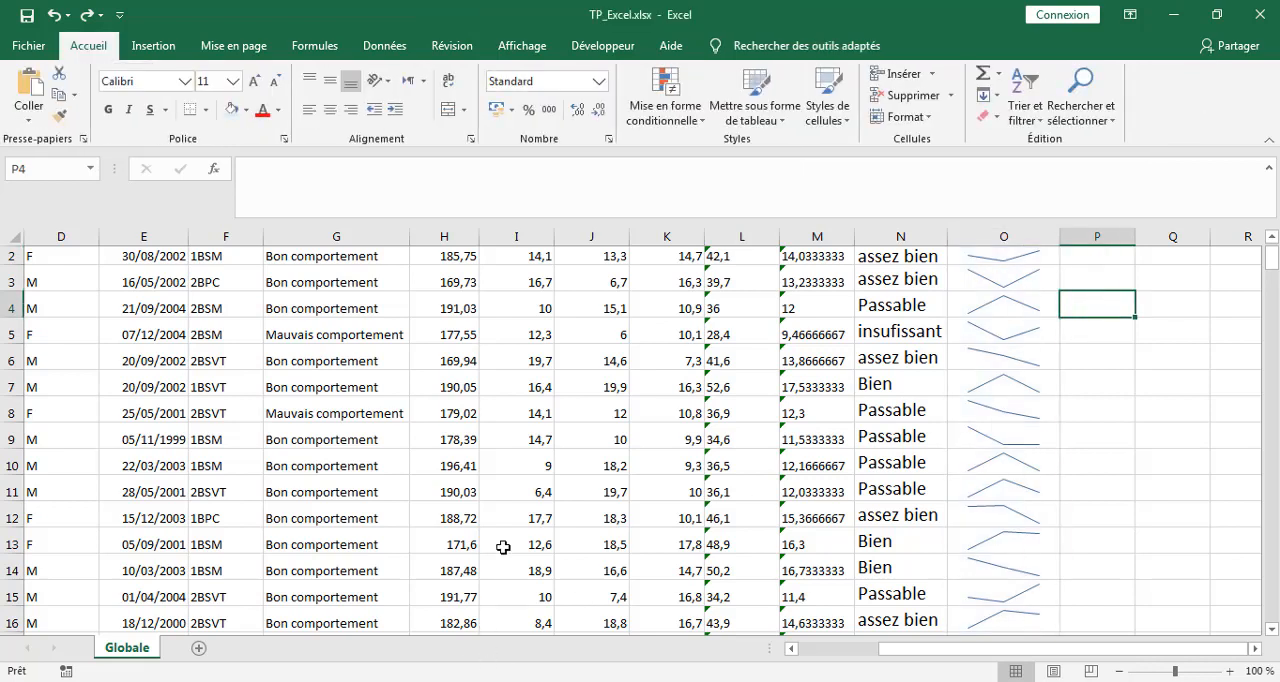